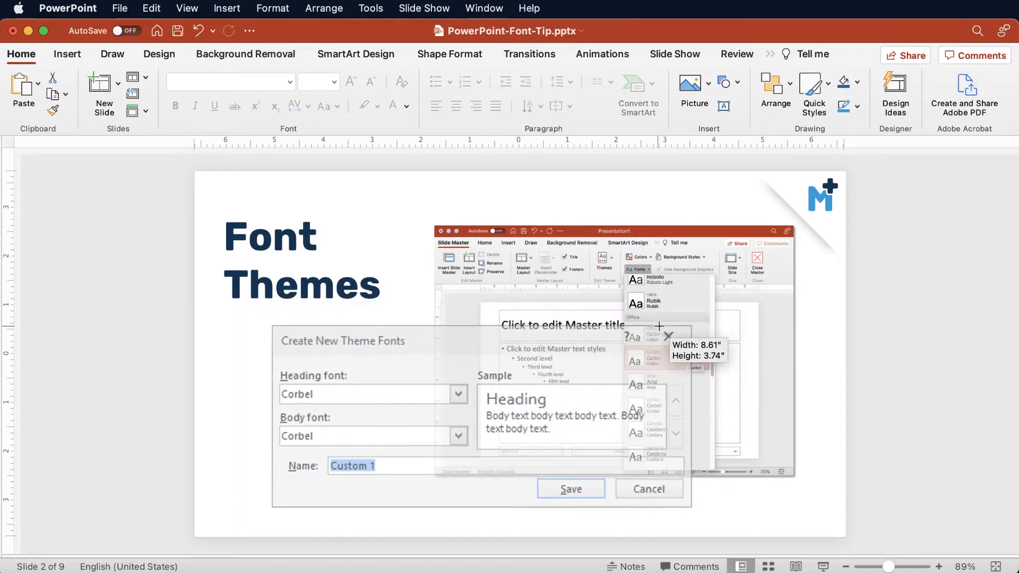
# Resize the Create New Theme Fonts image and position it over the lower part of the slide's PowerPoint screenshot.
pyautogui.moveTo(659, 326); pyautogui.dragTo(657, 329)
pyautogui.moveTo(581, 369)
pyautogui.mouseDown()
pyautogui.moveTo(596, 373)
pyautogui.moveTo(587, 373)
pyautogui.mouseUp()
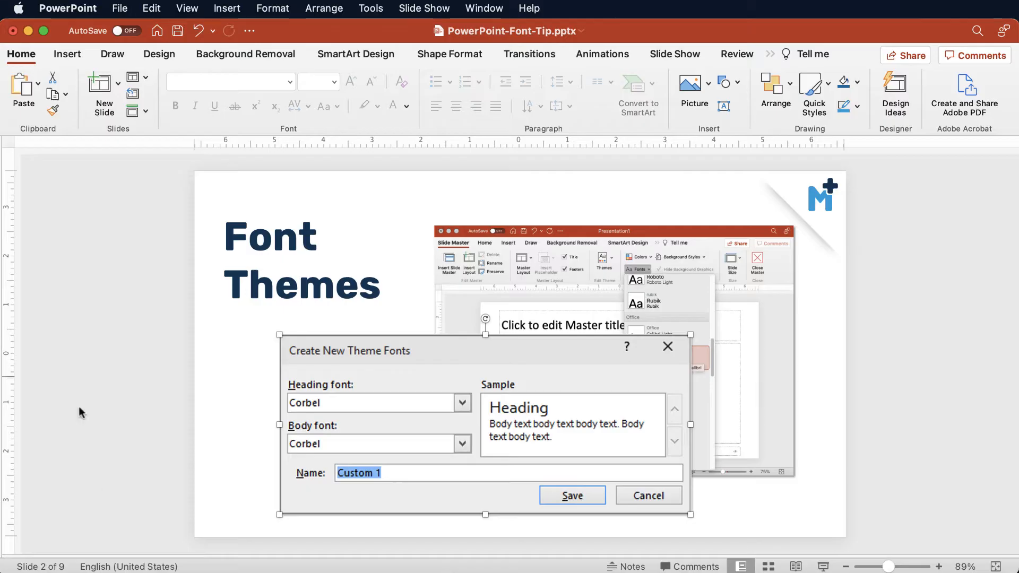
# Switch to Finder, bring the Themes folder window into view and look through the XML files in Theme Fonts.
pyautogui.press('super+Tab')
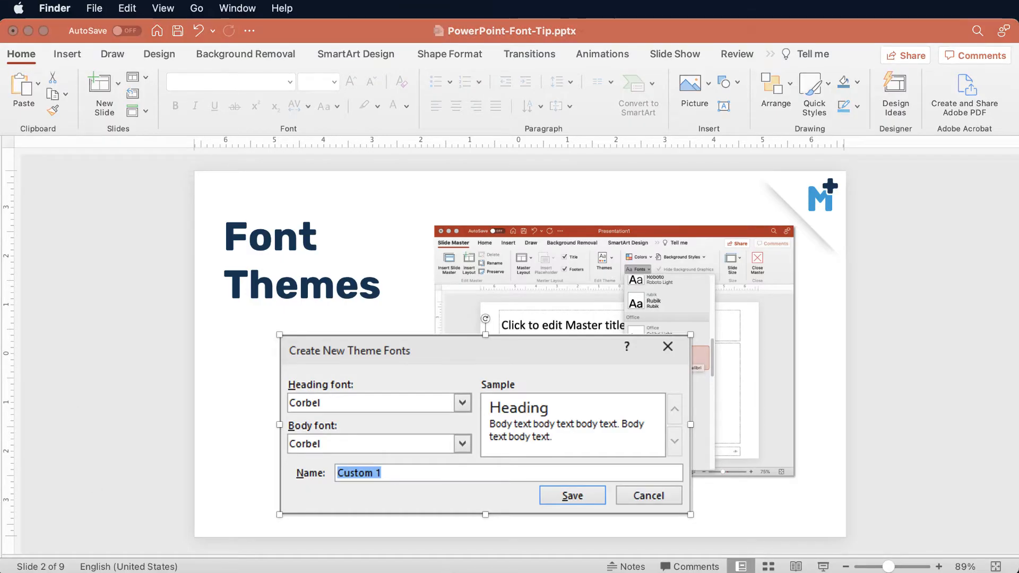
pyautogui.moveTo(277, 205); pyautogui.dragTo(174, 133)
pyautogui.moveTo(733, 440); pyautogui.dragTo(933, 504)
pyautogui.moveTo(225, 129); pyautogui.dragTo(214, 113)
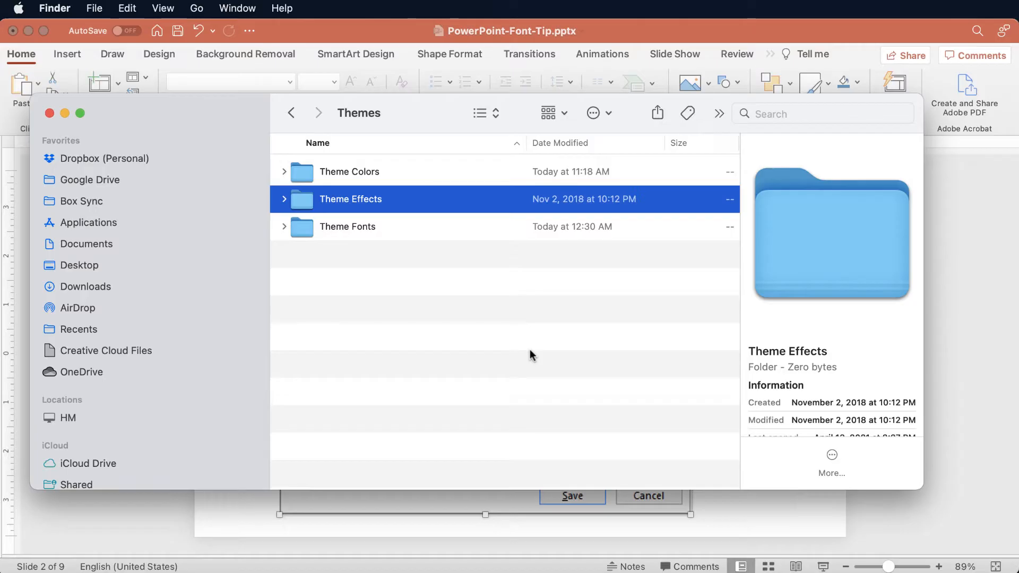
pyautogui.click(283, 227)
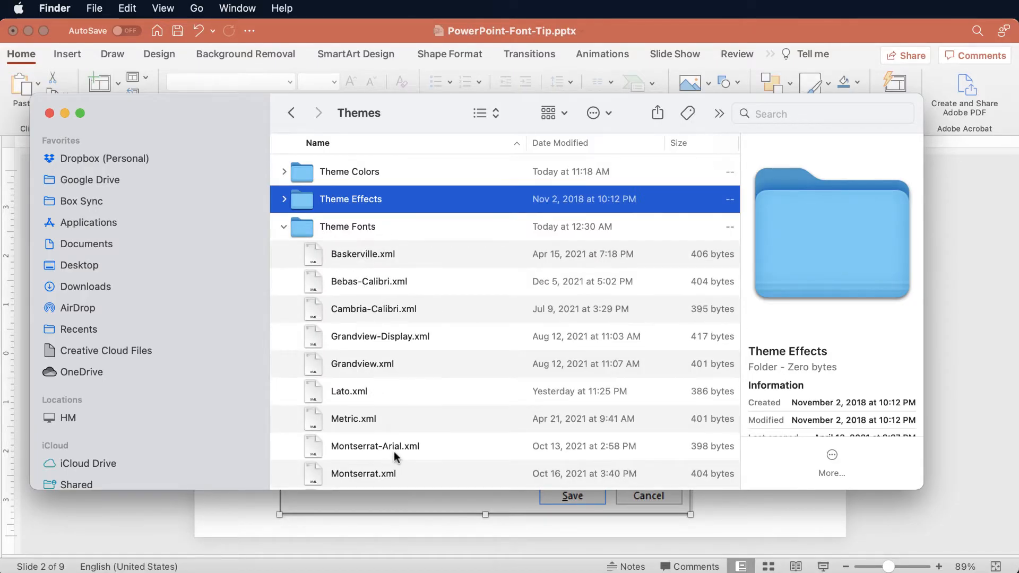
pyautogui.scroll(-5, 392, 448)
pyautogui.scroll(5, 387, 261)
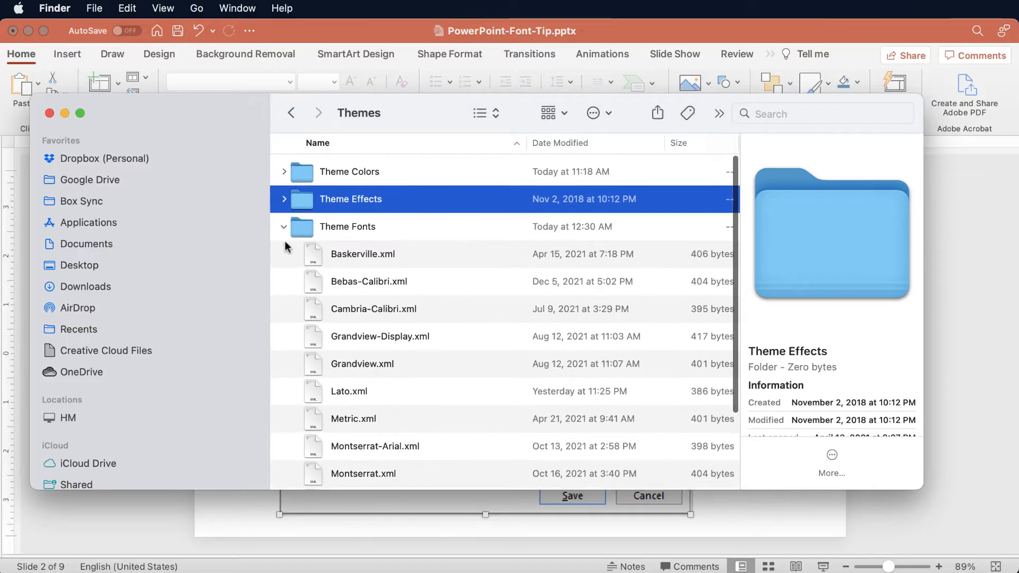
# Collapse Theme Fonts, expand the Theme Colors folder to show its files, and move the Finder window out of the way.
pyautogui.click(284, 227)
pyautogui.click(284, 171)
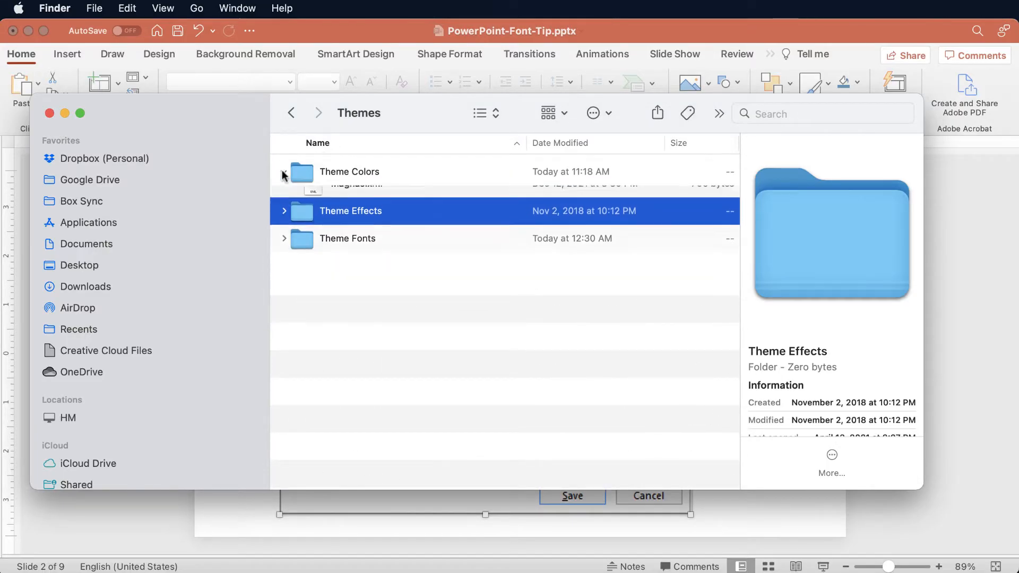
pyautogui.doubleClick(216, 110)
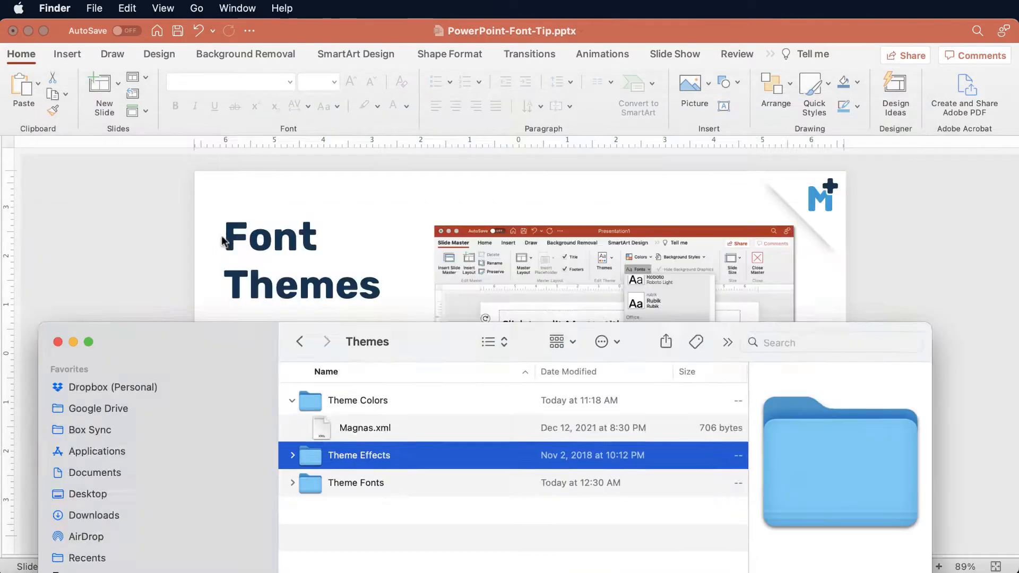
# Switch to Presentation1's slide master in PowerPoint, look through the theme color sets and start creating a custom one.
pyautogui.click(336, 33)
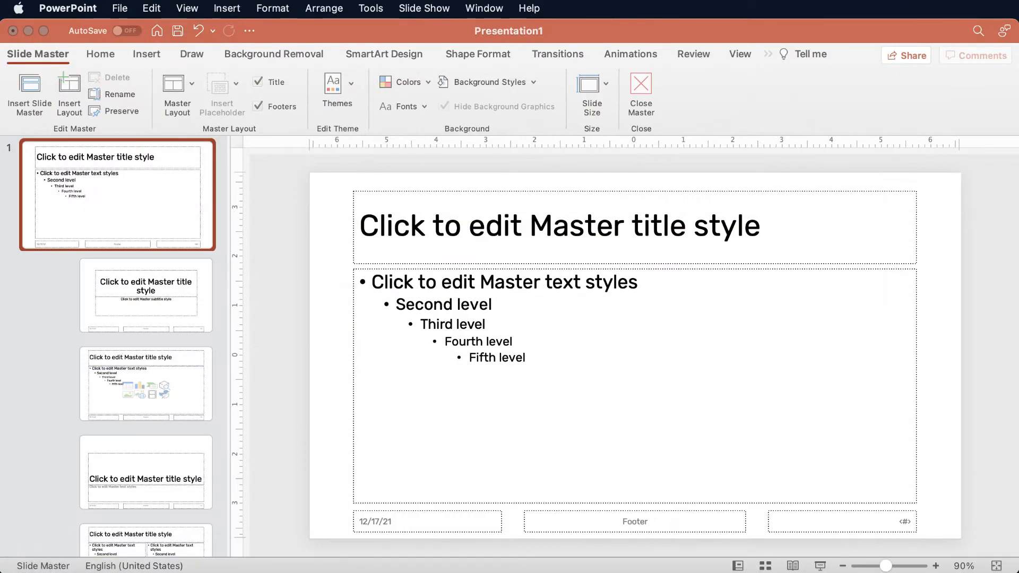
pyautogui.click(302, 212)
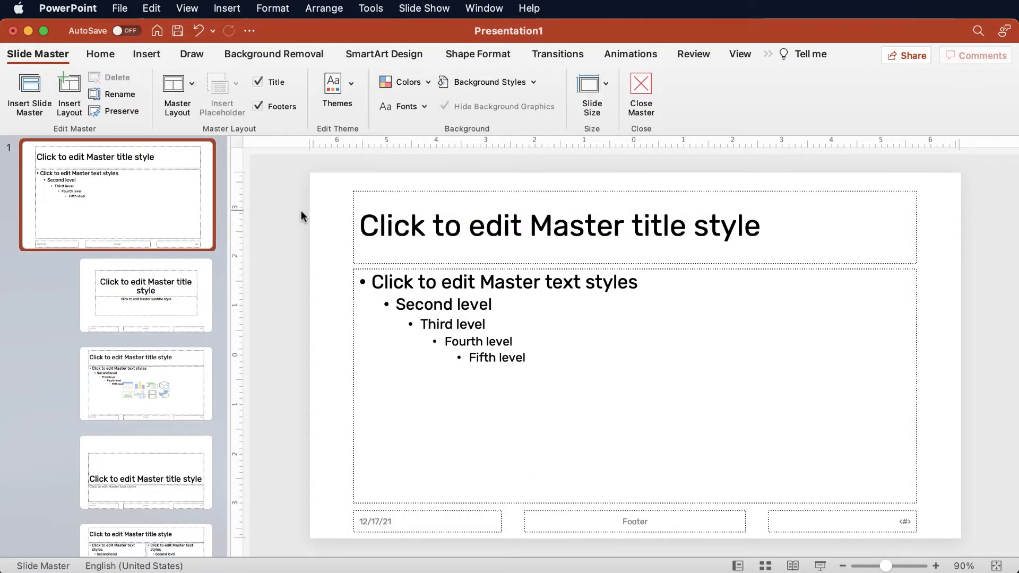
pyautogui.click(425, 83)
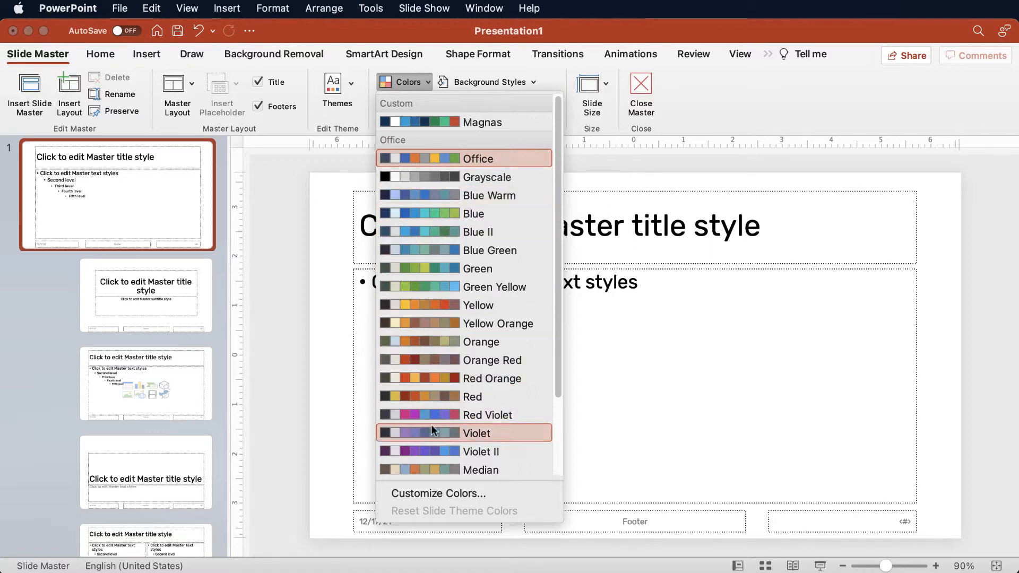
pyautogui.scroll(-5, 432, 437)
pyautogui.scroll(5, 431, 437)
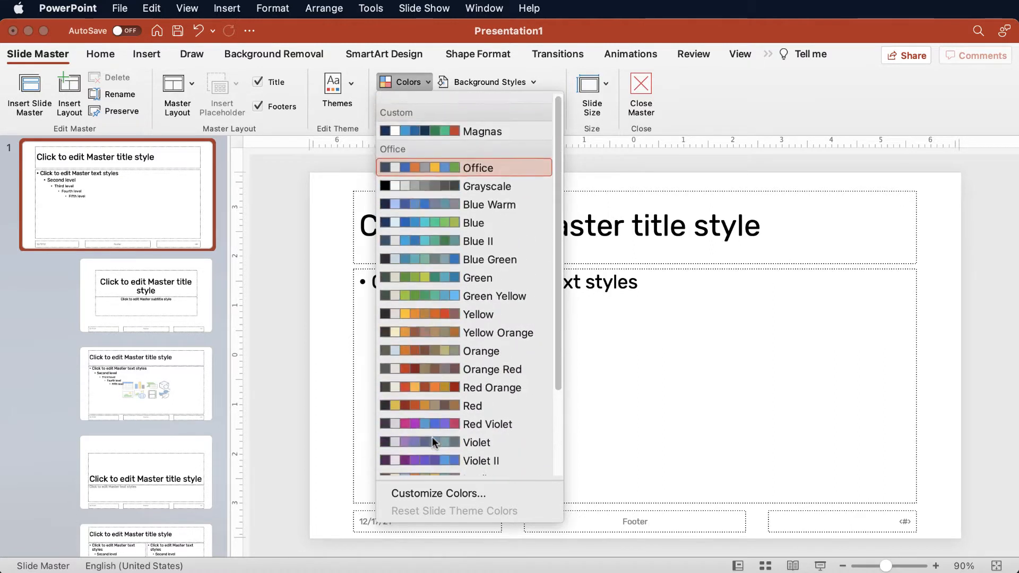
pyautogui.scroll(-4, 439, 380)
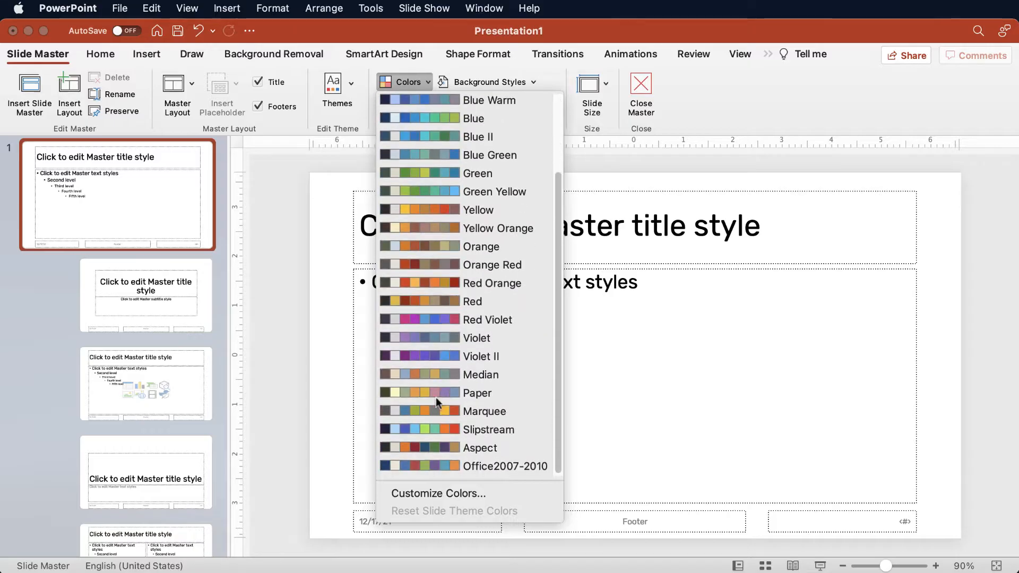
pyautogui.click(419, 493)
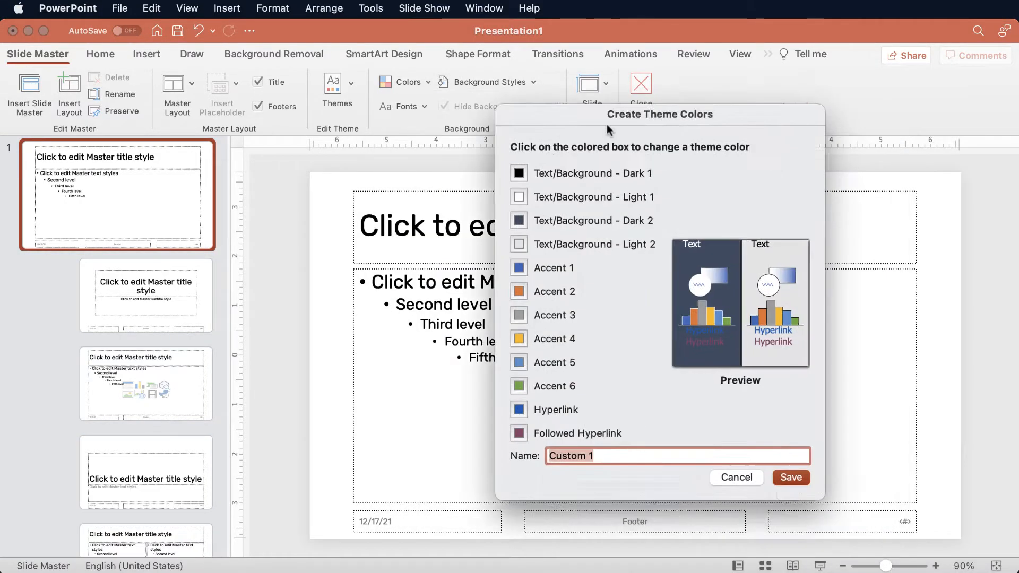
# Change the Accent 1 theme color to purple by raising its red value to about 146.
pyautogui.moveTo(609, 130); pyautogui.dragTo(462, 109)
pyautogui.click(373, 247)
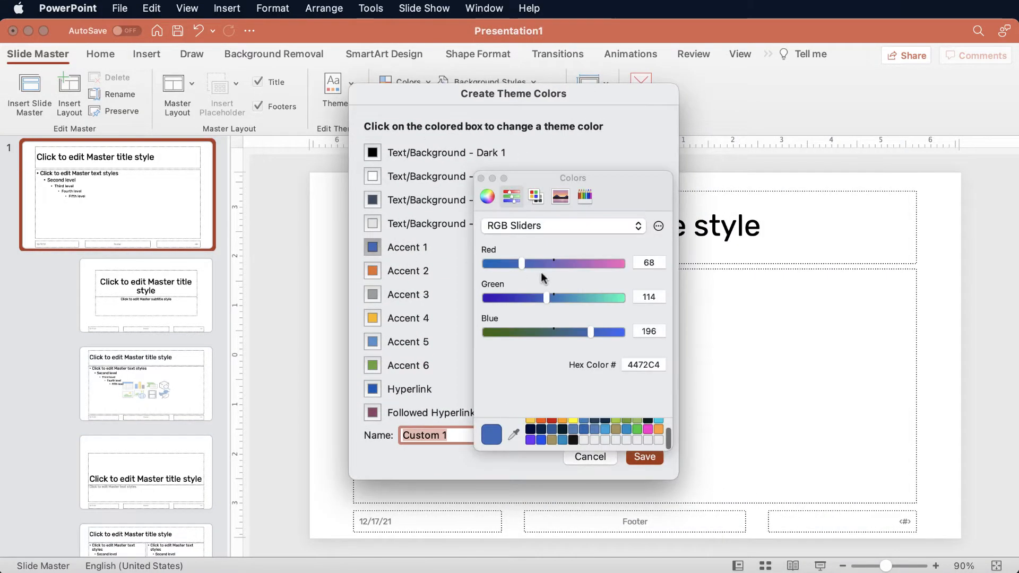
pyautogui.moveTo(522, 264); pyautogui.dragTo(566, 263)
# Change the Accent 2 theme color to pink with green at about 70 and blue at about 119.
pyautogui.click(373, 270)
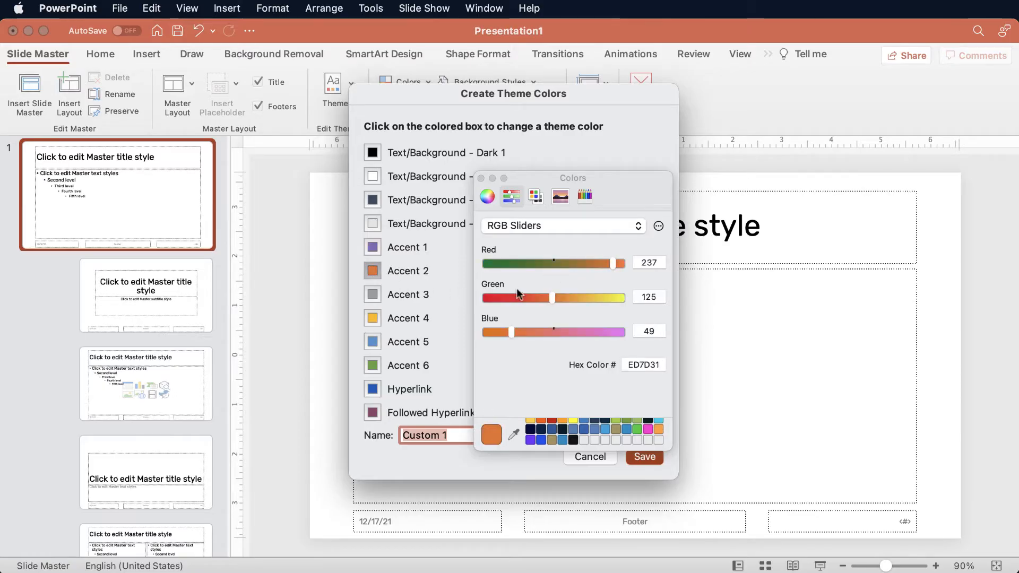
pyautogui.moveTo(551, 298); pyautogui.dragTo(523, 297)
pyautogui.moveTo(515, 332); pyautogui.dragTo(549, 333)
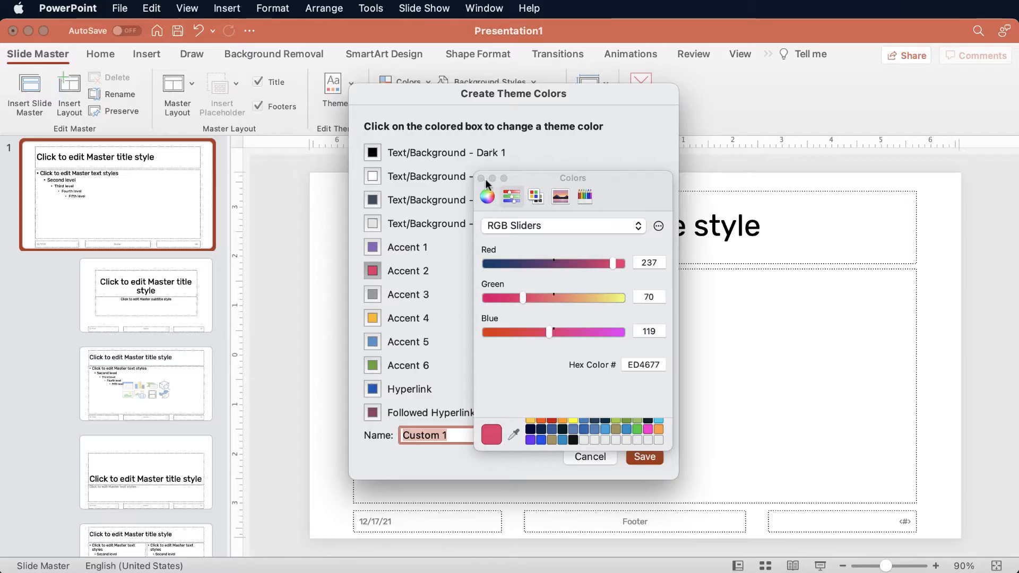
pyautogui.click(480, 179)
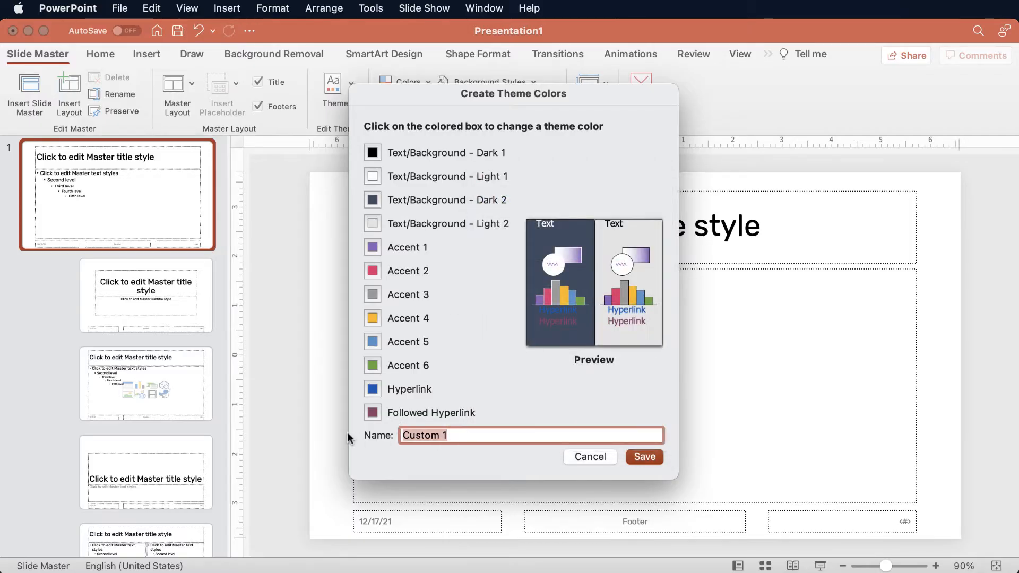
# Name the custom theme colors Purple and save them.
pyautogui.write('Purple')
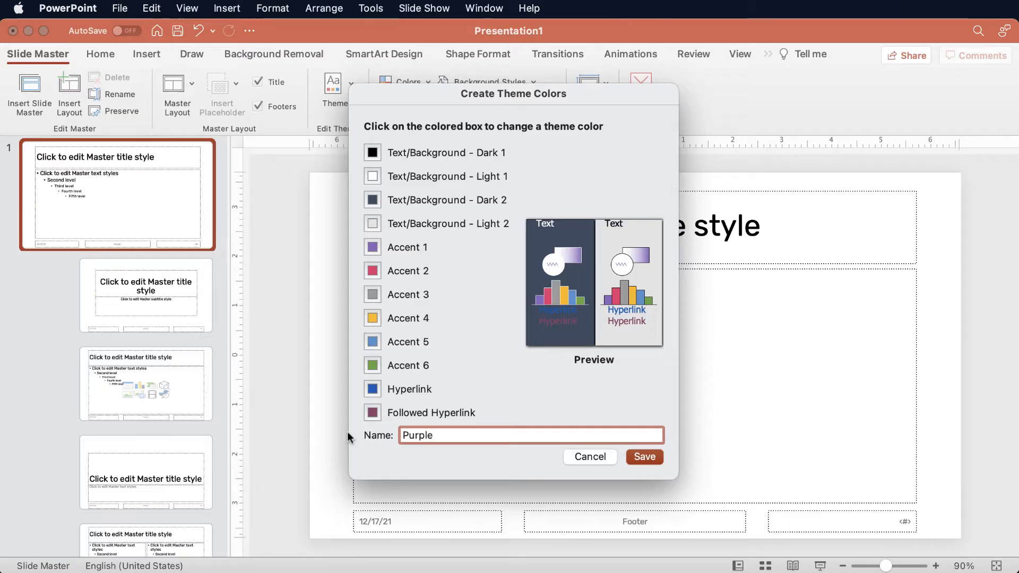
pyautogui.click(645, 458)
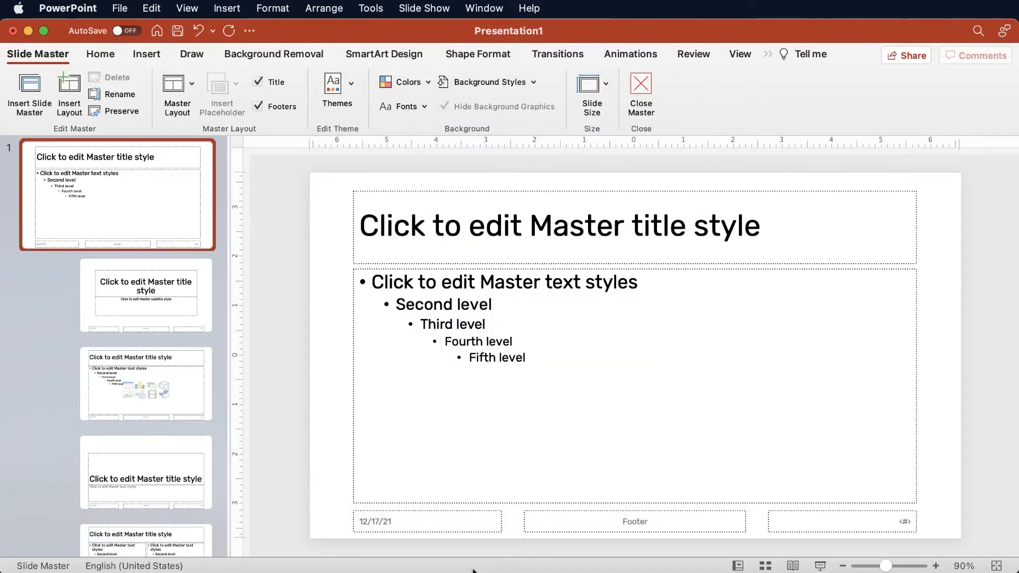
# Switch to Finder's Themes folder, preview Purple.xml in Theme Colors, and expand the Theme Fonts folder.
pyautogui.press('super+Tab')
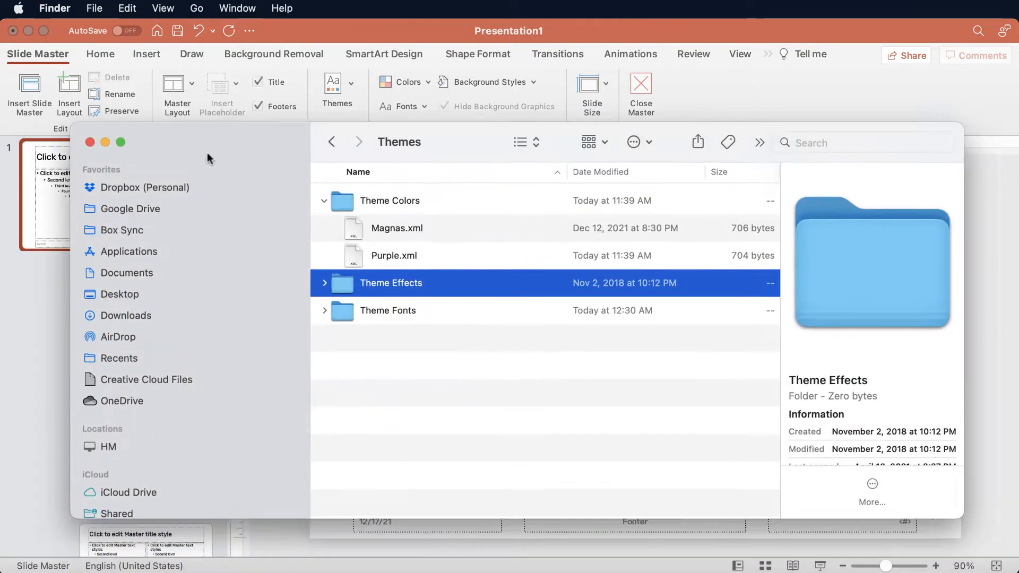
pyautogui.moveTo(207, 152); pyautogui.dragTo(173, 145)
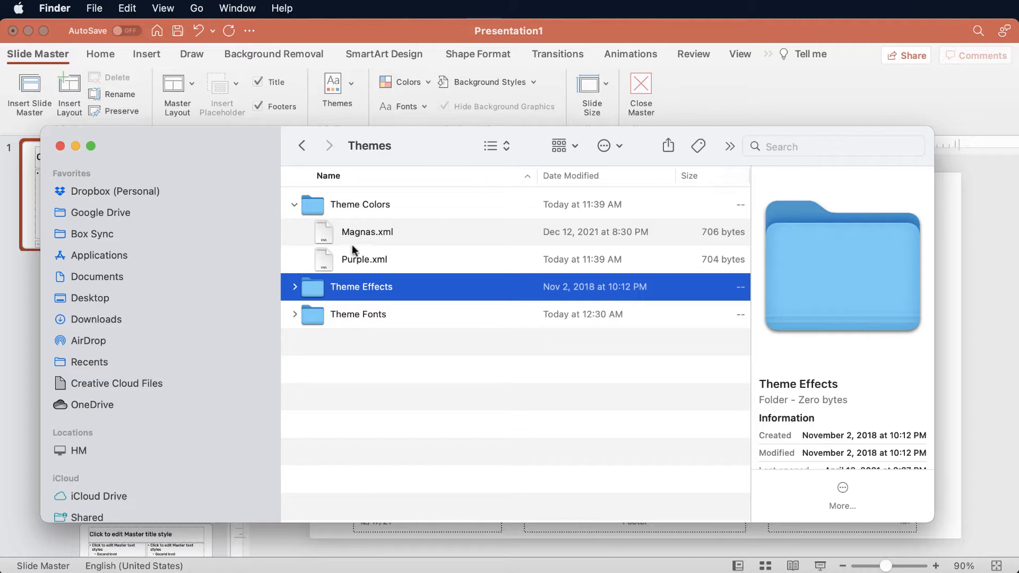
pyautogui.click(358, 262)
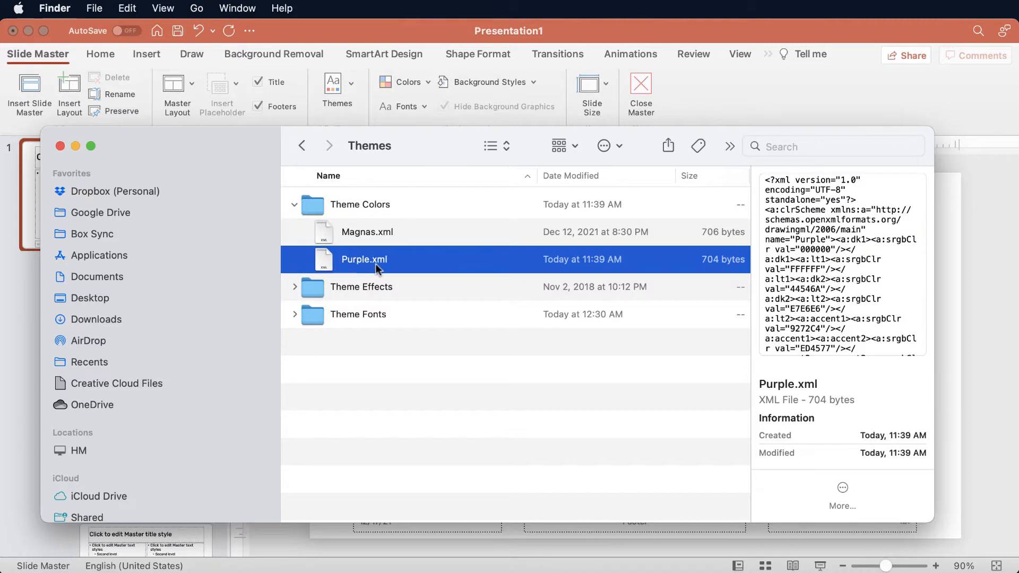
pyautogui.click(343, 314)
pyautogui.click(294, 315)
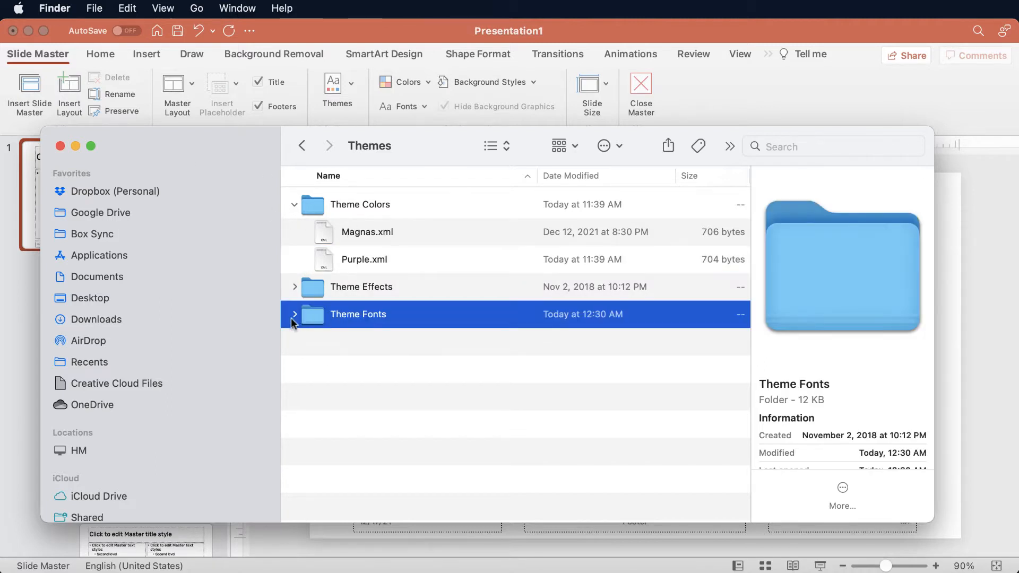
# Move the Finder window aside and return to PowerPoint-Font-Tip.pptx in PowerPoint with the dialog image deselected.
pyautogui.moveTo(218, 135); pyautogui.dragTo(222, 572)
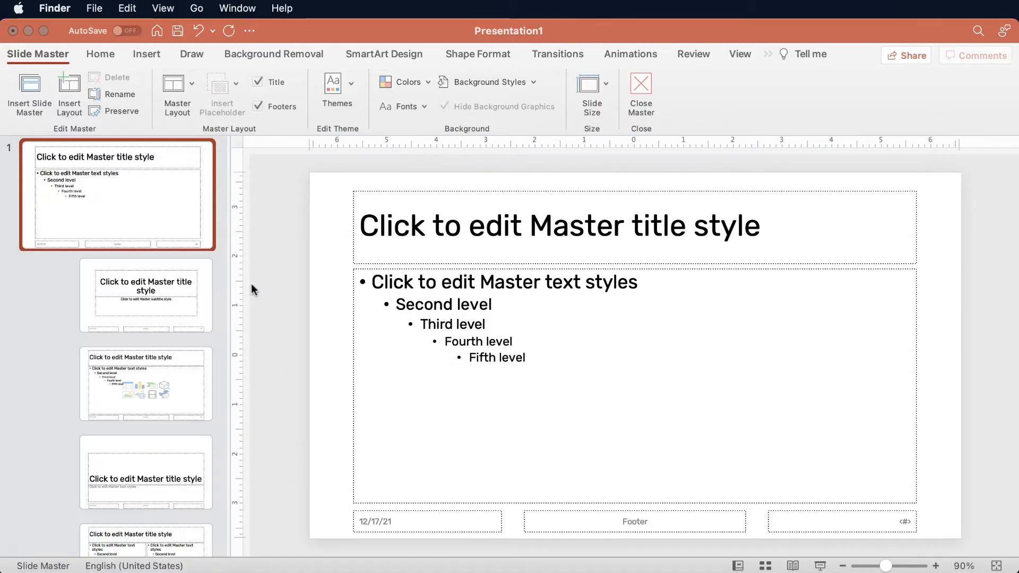
pyautogui.press('super+Tab')
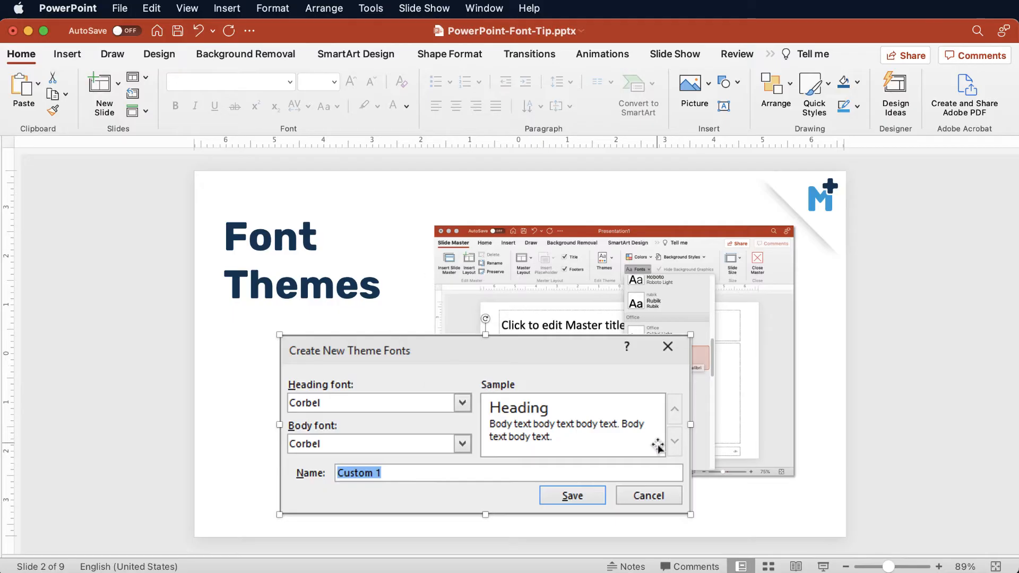
pyautogui.click(912, 482)
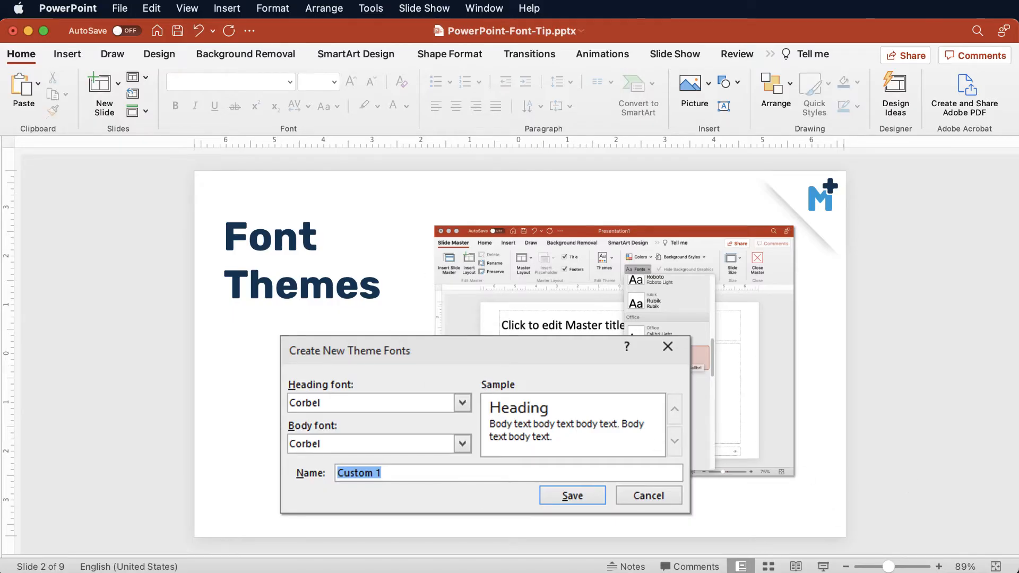
# Bring the Finder Themes window back into view, browse the Theme Fonts files and preview Lato.xml.
pyautogui.moveTo(282, 572); pyautogui.dragTo(218, 116)
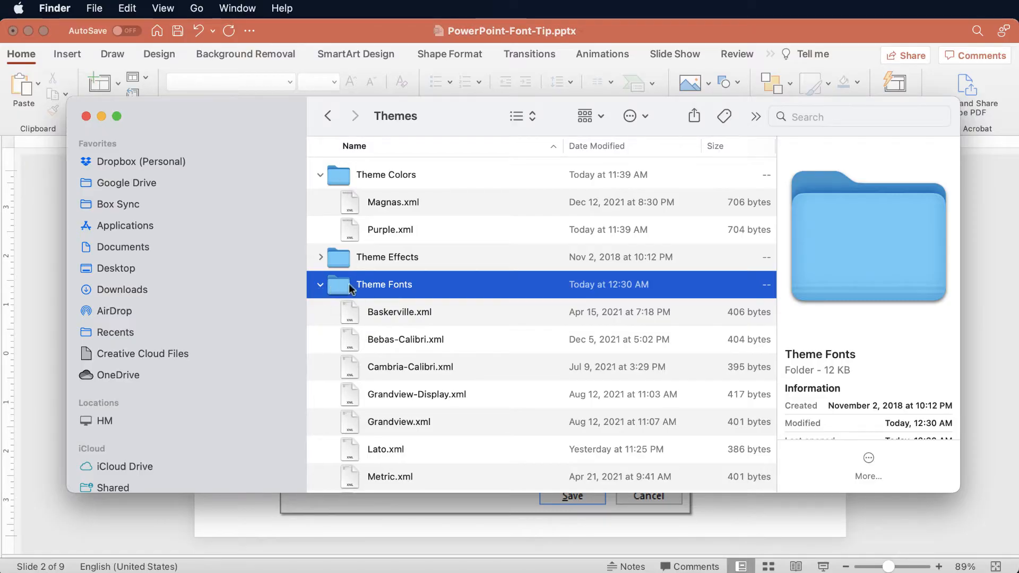
pyautogui.moveTo(247, 124); pyautogui.dragTo(219, 572)
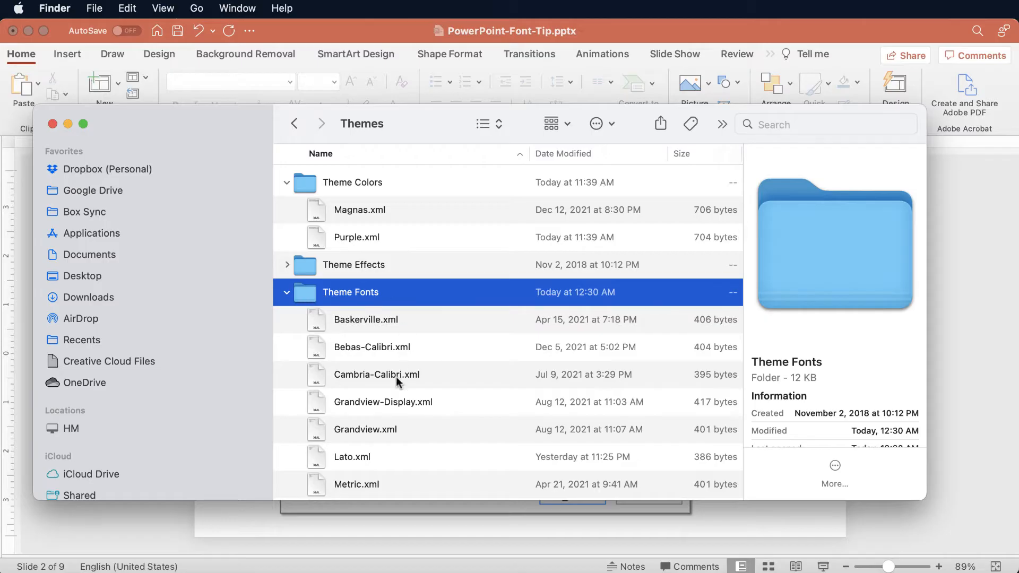
pyautogui.scroll(-5, 398, 385)
pyautogui.click(386, 313)
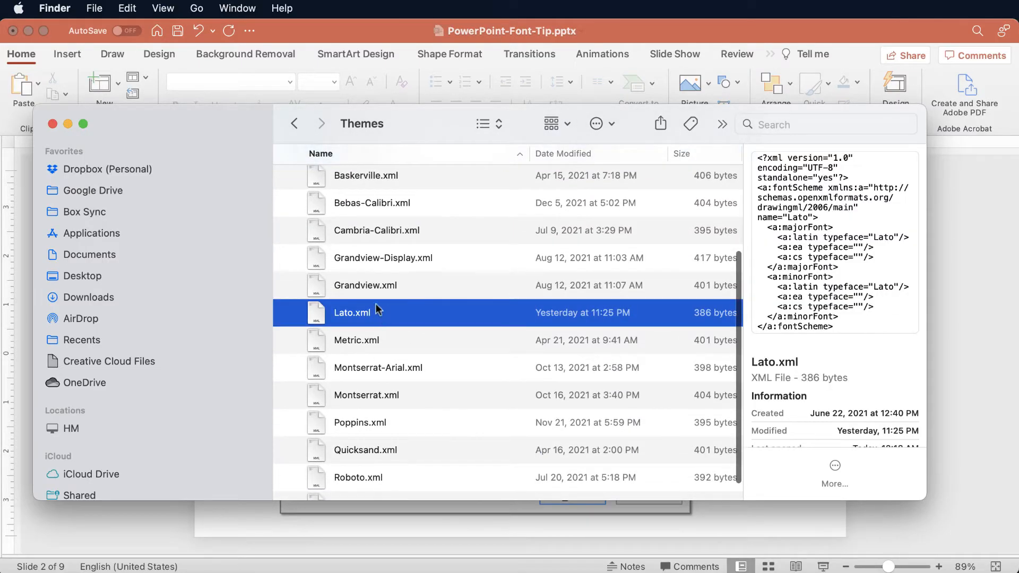
pyautogui.scroll(5, 414, 291)
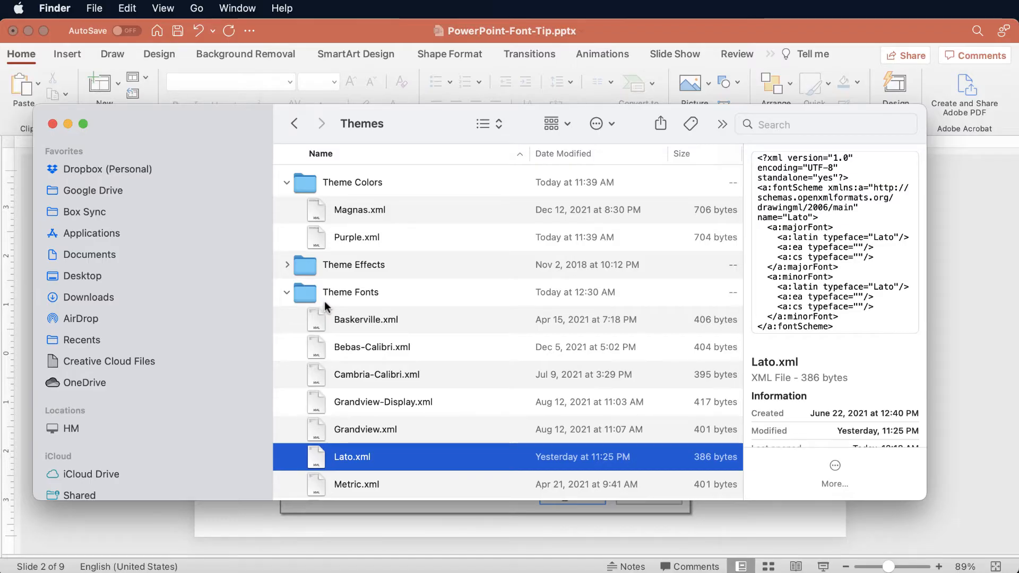
pyautogui.scroll(-1, 340, 323)
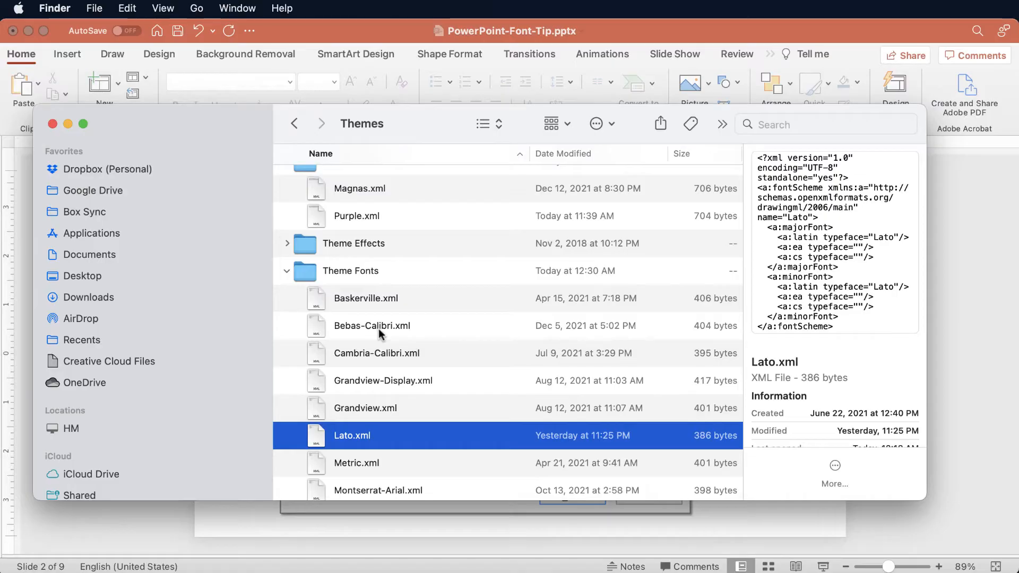
pyautogui.scroll(-1, 378, 329)
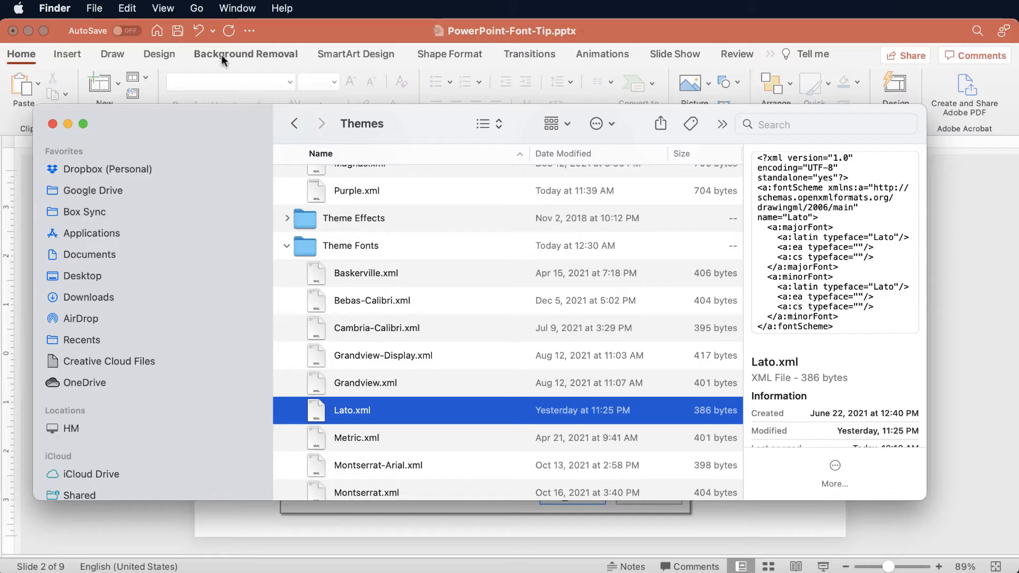
# Open Lato.xml from the Theme Fonts folder in Adobe Dreamweaver 2021 and place the cursor after its closing fontScheme tag.
pyautogui.moveTo(198, 124); pyautogui.dragTo(190, 52)
pyautogui.scroll(-3, 365, 337)
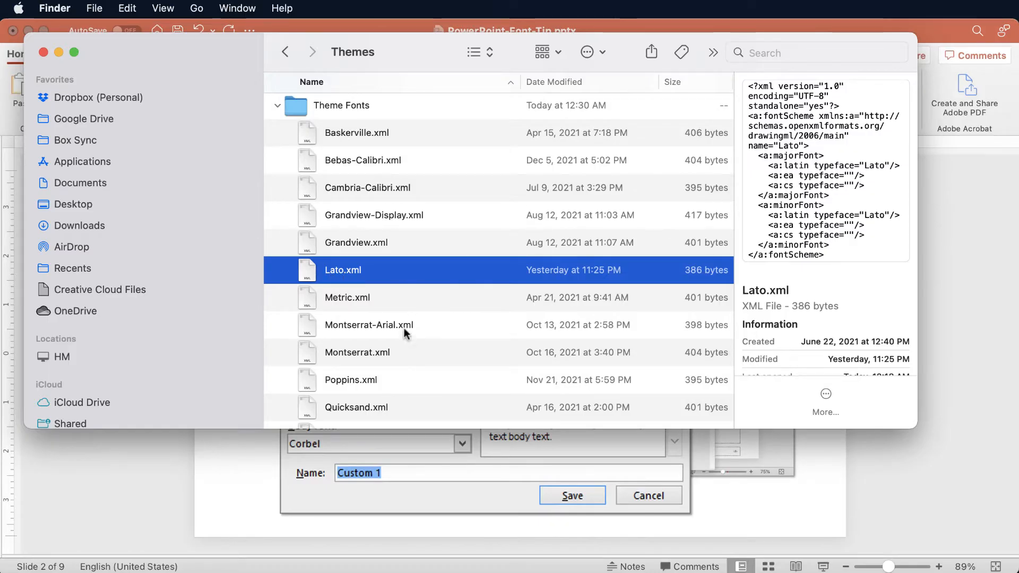
pyautogui.rightClick(373, 275)
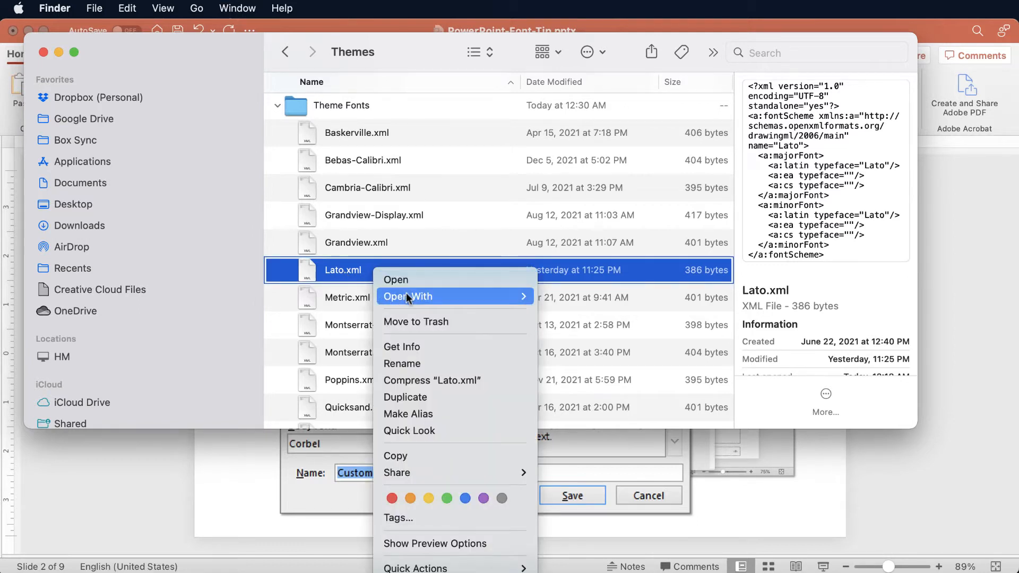
pyautogui.moveTo(421, 296)
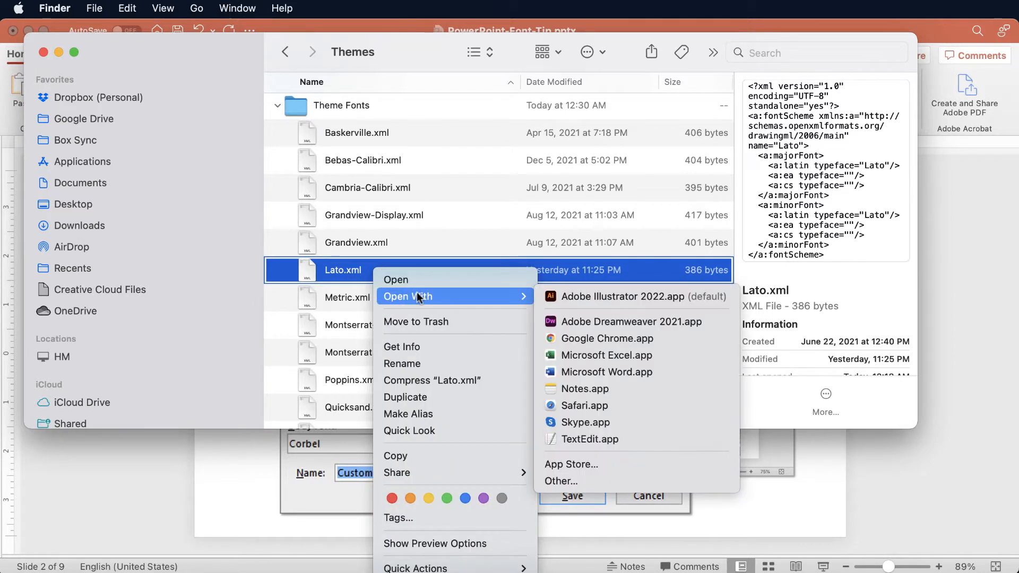
pyautogui.click(598, 323)
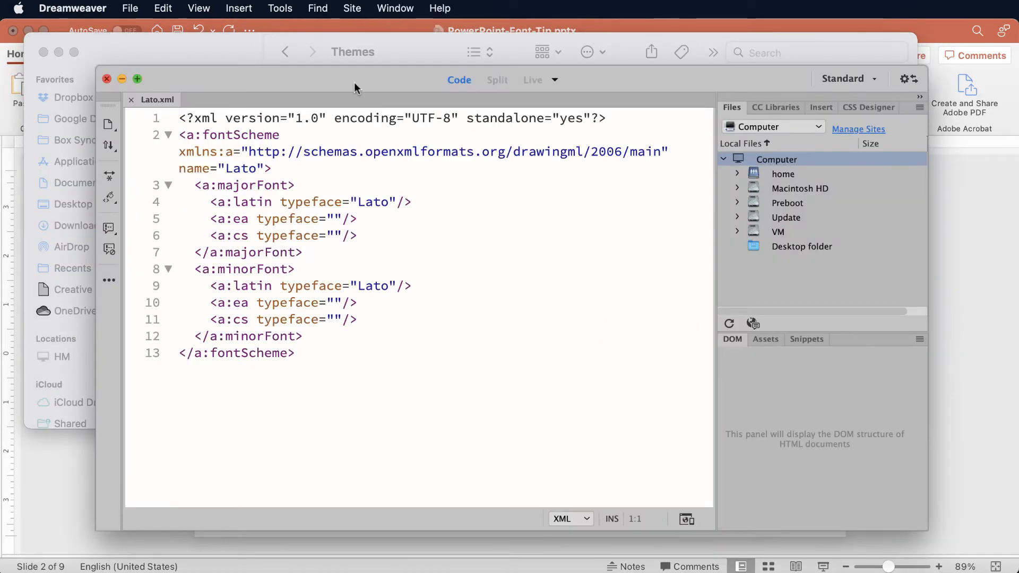
pyautogui.moveTo(343, 80); pyautogui.dragTo(343, 74)
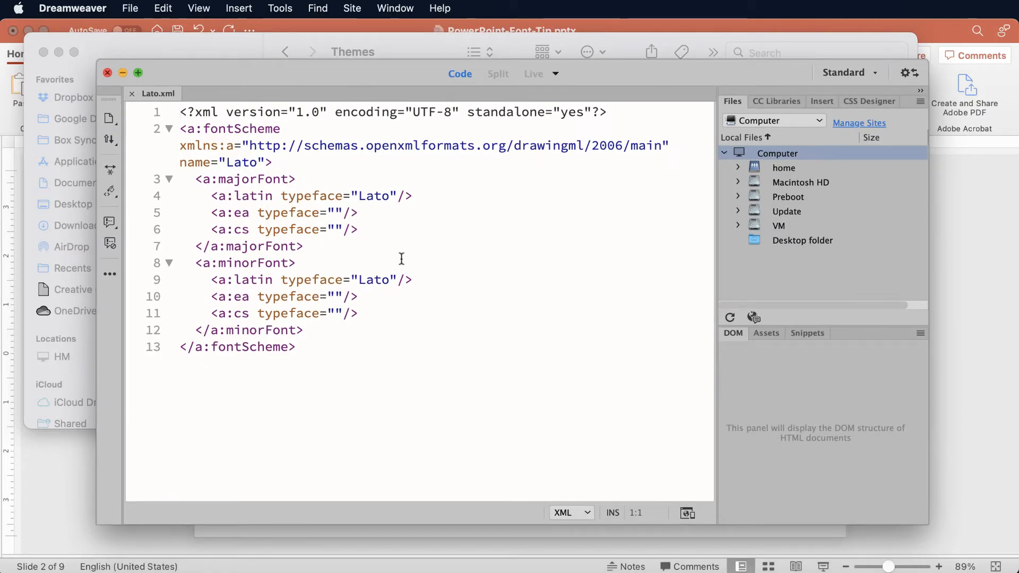
pyautogui.click(298, 353)
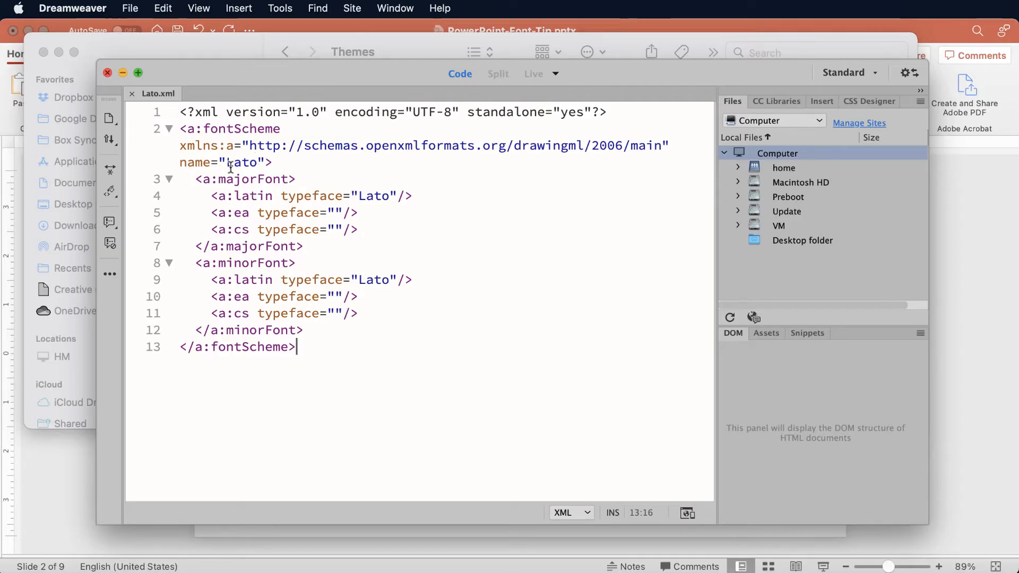
# Examine the scheme name, the majorFont block with its latin typeface, and the minorFont block in Lato.xml.
pyautogui.moveTo(229, 163); pyautogui.dragTo(258, 162)
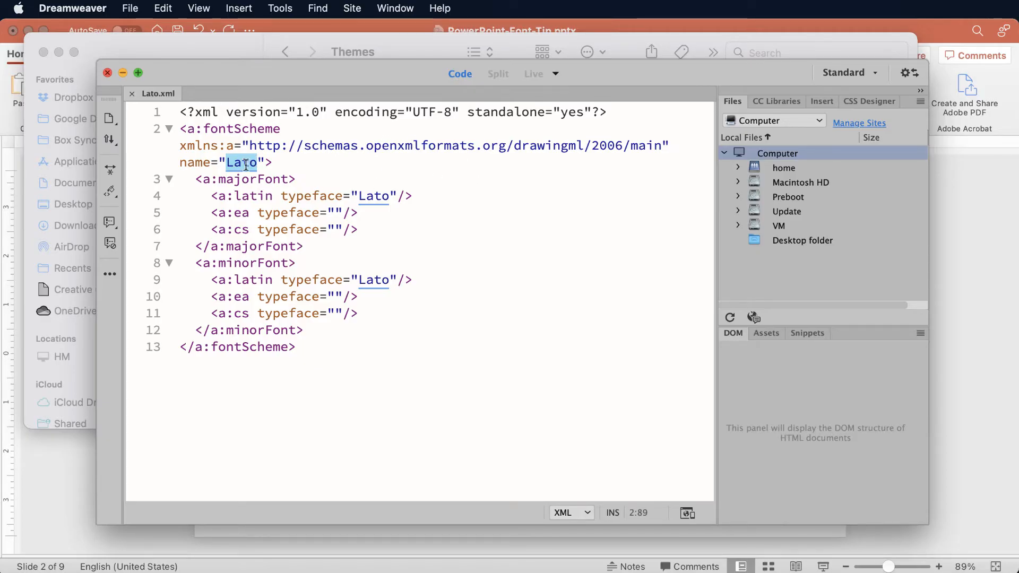
pyautogui.moveTo(196, 180); pyautogui.dragTo(316, 255)
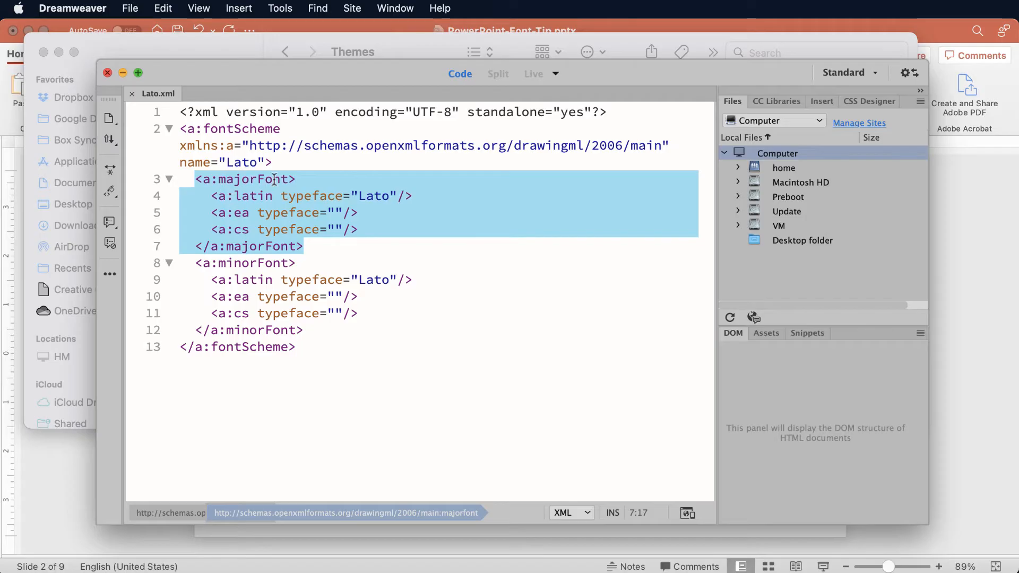
pyautogui.click(388, 196)
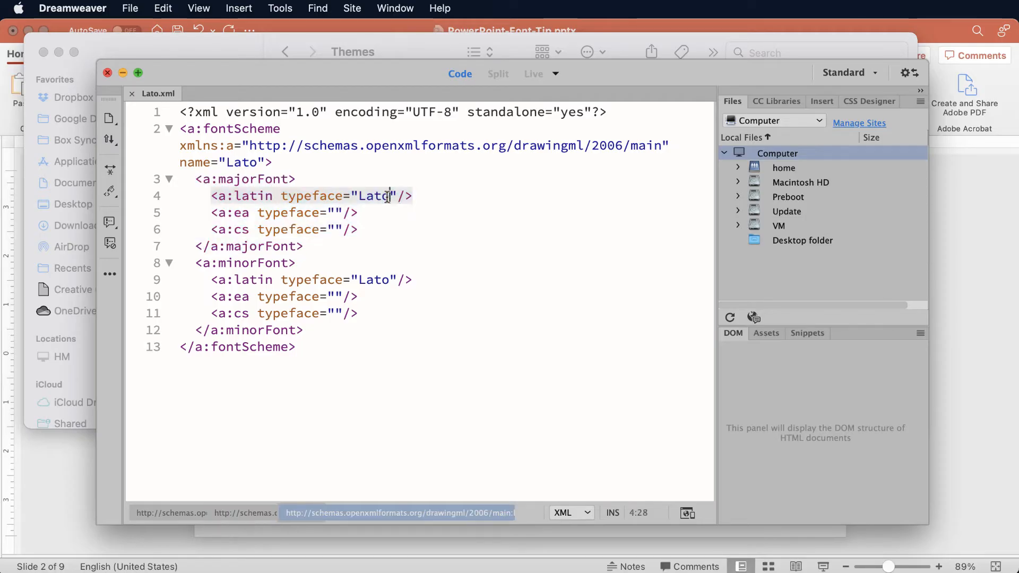
pyautogui.moveTo(390, 196); pyautogui.dragTo(359, 198)
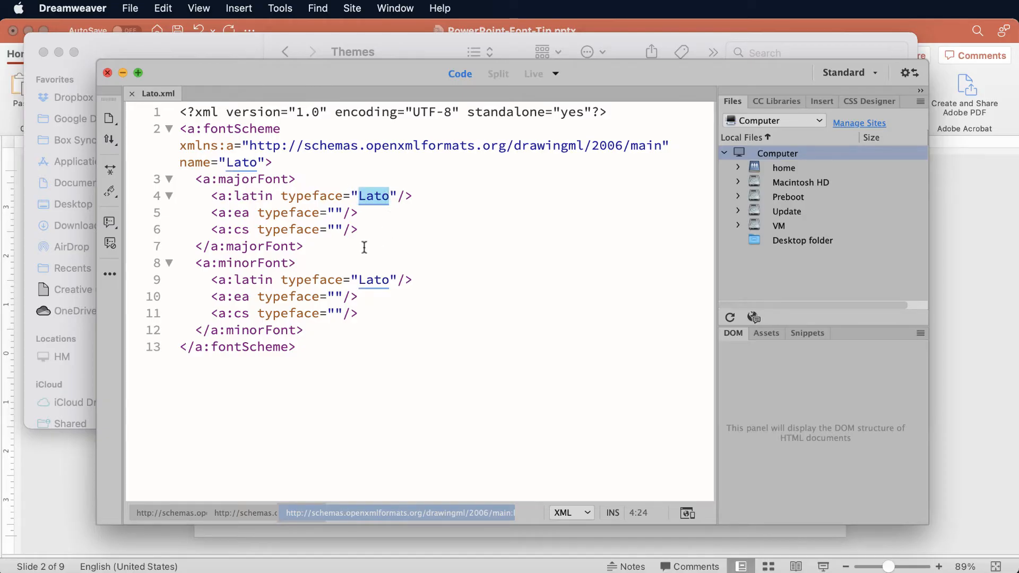
pyautogui.moveTo(195, 263); pyautogui.dragTo(312, 331)
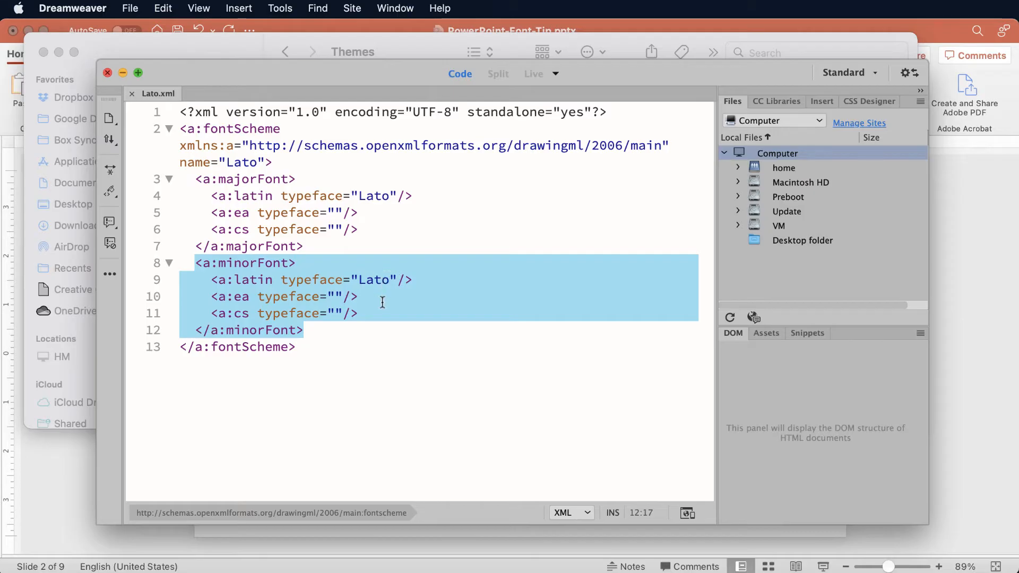
pyautogui.click(376, 327)
# Point out each font name in turn by selecting it in the scheme name, major latin typeface and minor latin typeface.
pyautogui.moveTo(258, 162); pyautogui.dragTo(230, 162)
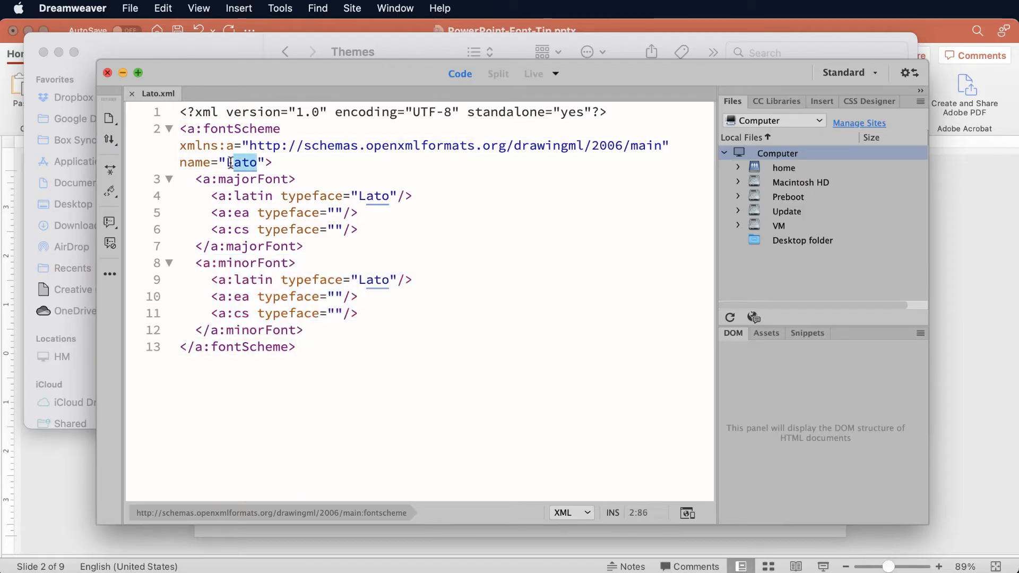
pyautogui.moveTo(387, 196); pyautogui.dragTo(358, 196)
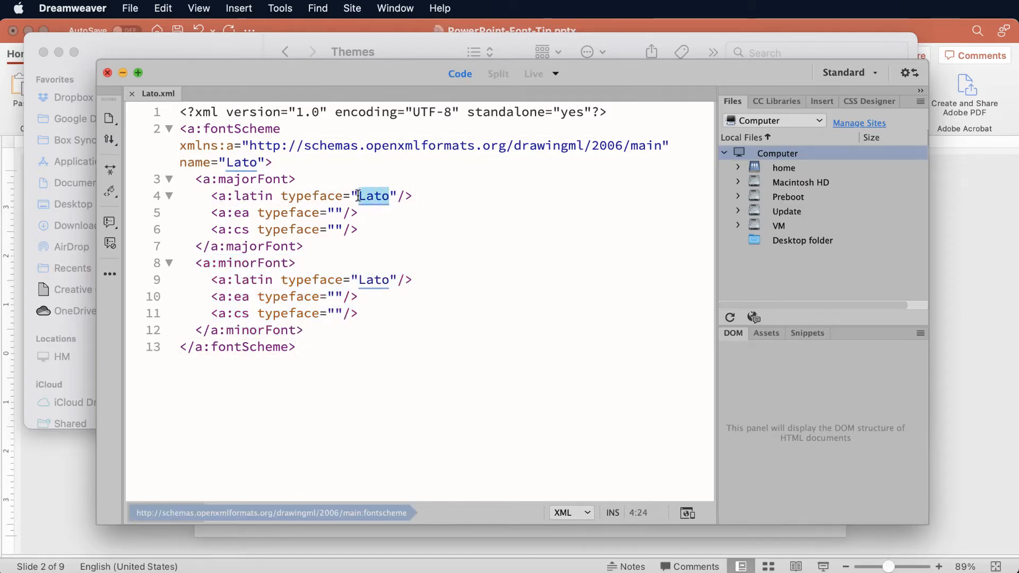
pyautogui.moveTo(391, 280); pyautogui.dragTo(362, 278)
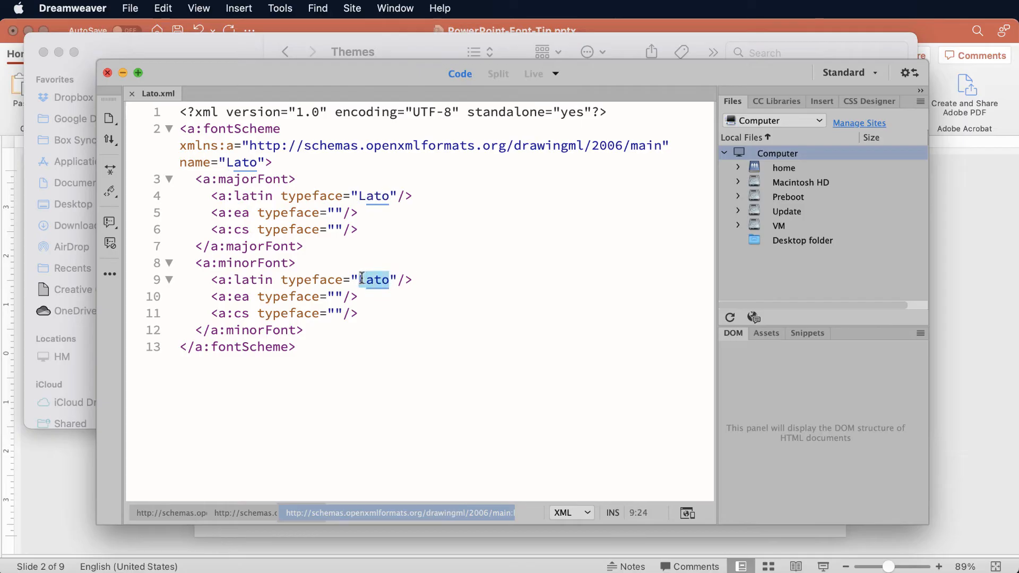
pyautogui.click(424, 252)
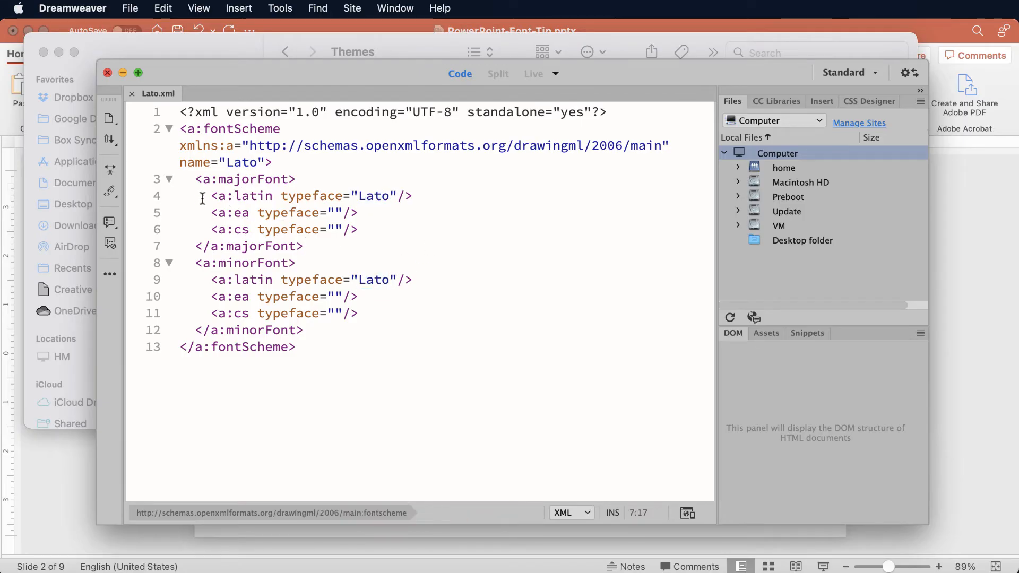
# Examine the latin, ea and cs typeface entries inside the majorFont block one after another.
pyautogui.moveTo(207, 196); pyautogui.dragTo(425, 196)
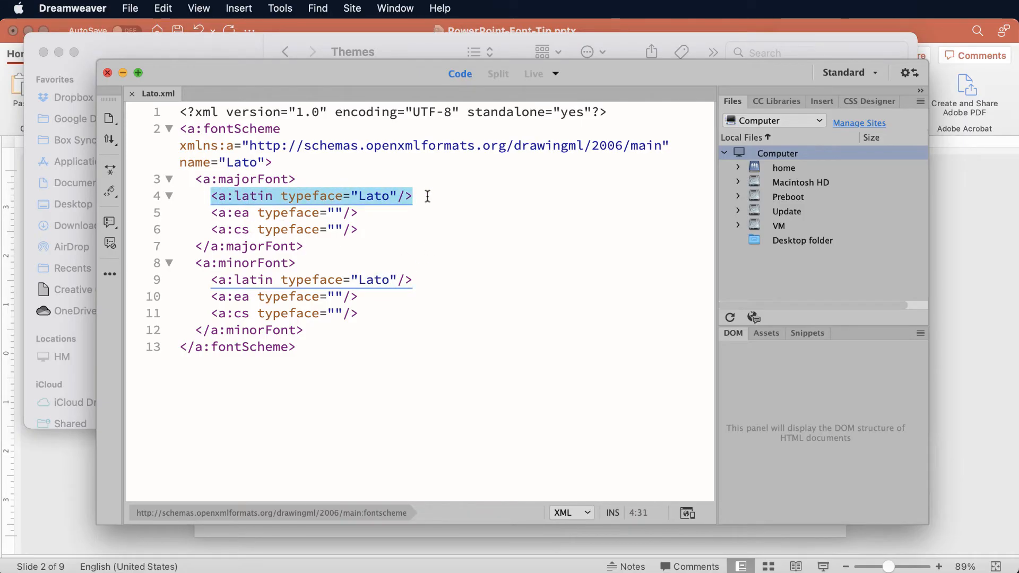
pyautogui.click(372, 196)
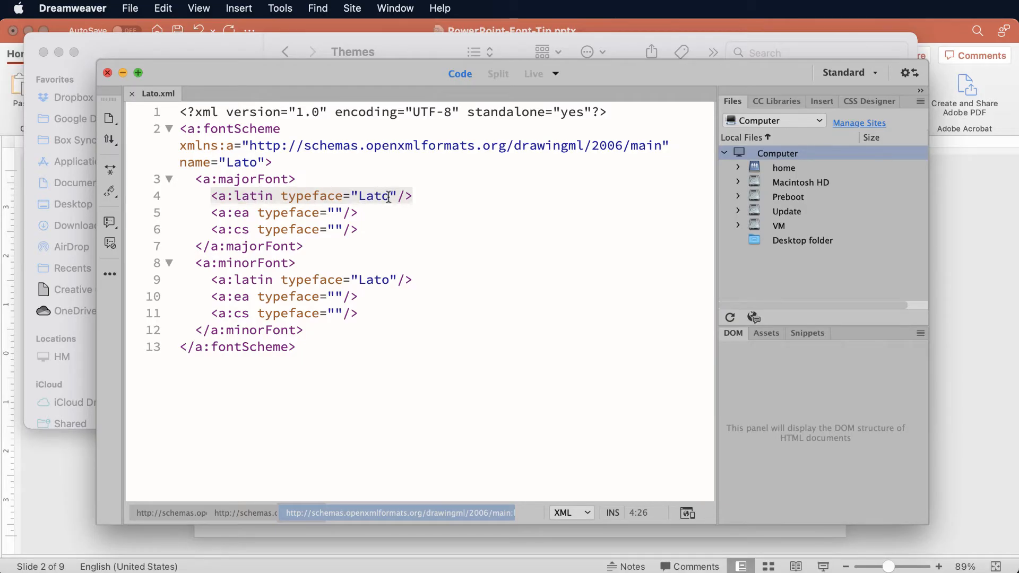
pyautogui.moveTo(390, 196); pyautogui.dragTo(359, 197)
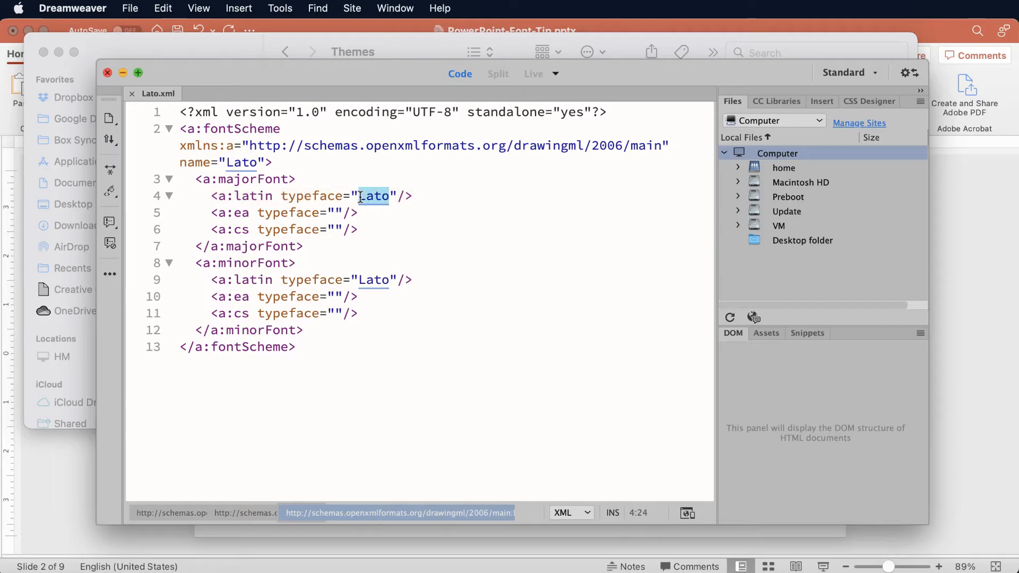
pyautogui.click(266, 216)
pyautogui.moveTo(250, 213); pyautogui.dragTo(235, 212)
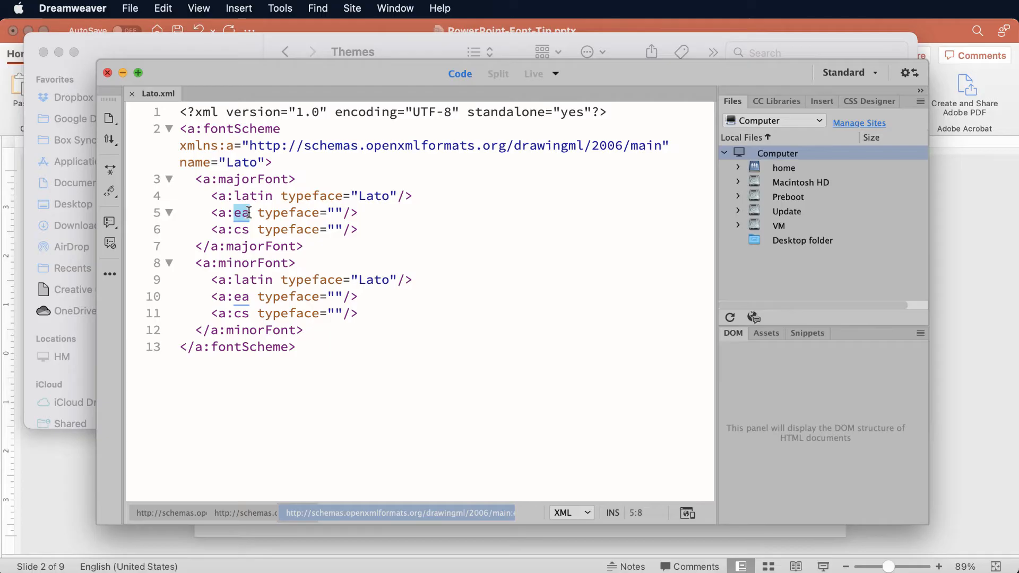
pyautogui.click(334, 211)
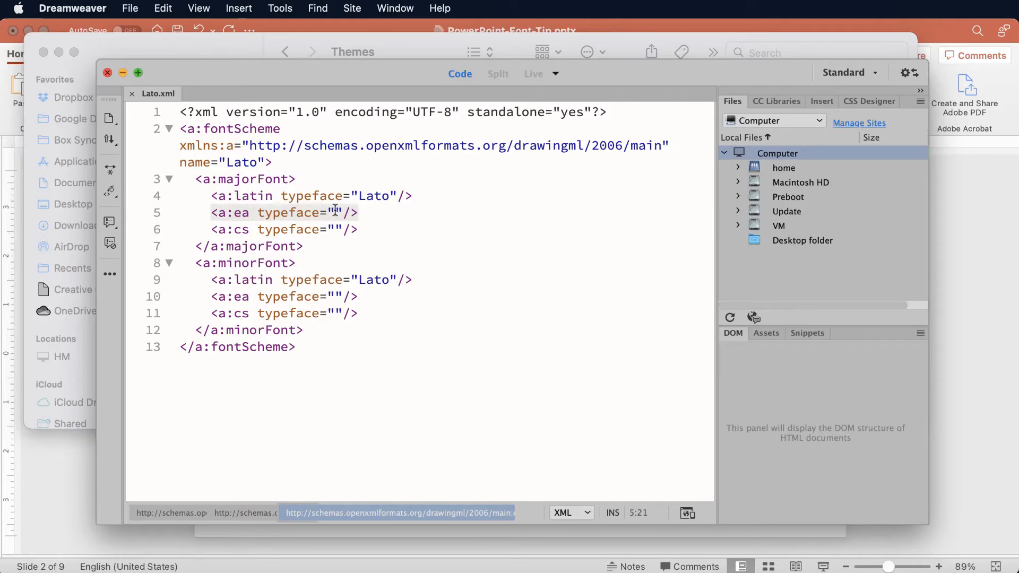
pyautogui.doubleClick(237, 229)
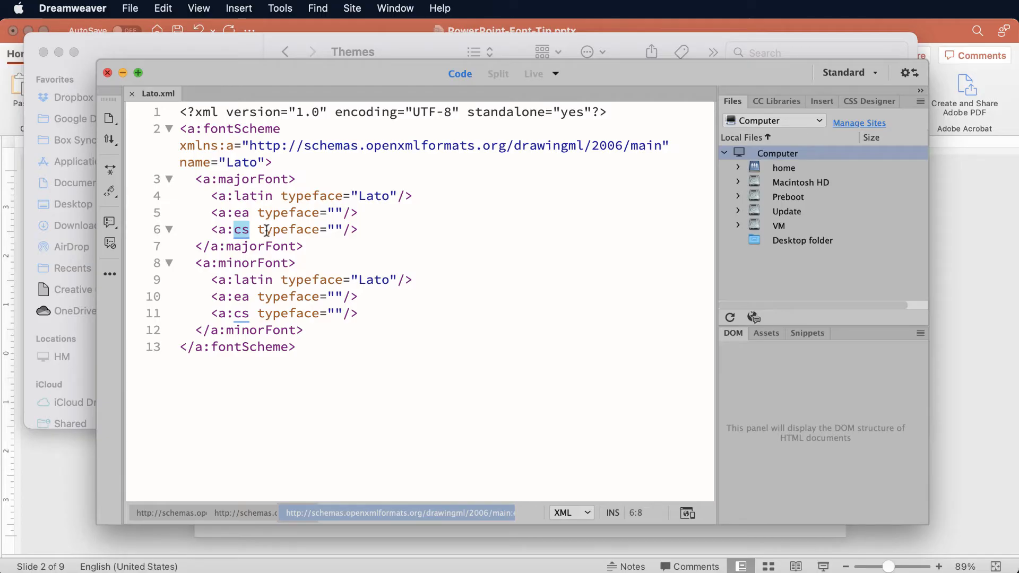
pyautogui.click(338, 229)
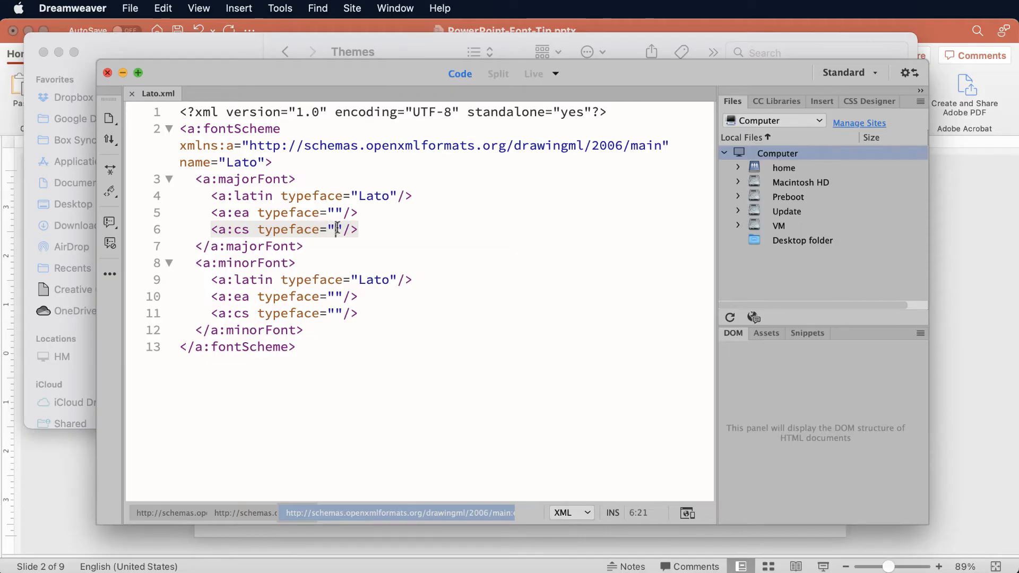
pyautogui.click(335, 212)
pyautogui.click(335, 230)
# Compare the latin, ea and cs typeface values of the majorFont block with those of the minorFont block.
pyautogui.doubleClick(389, 196)
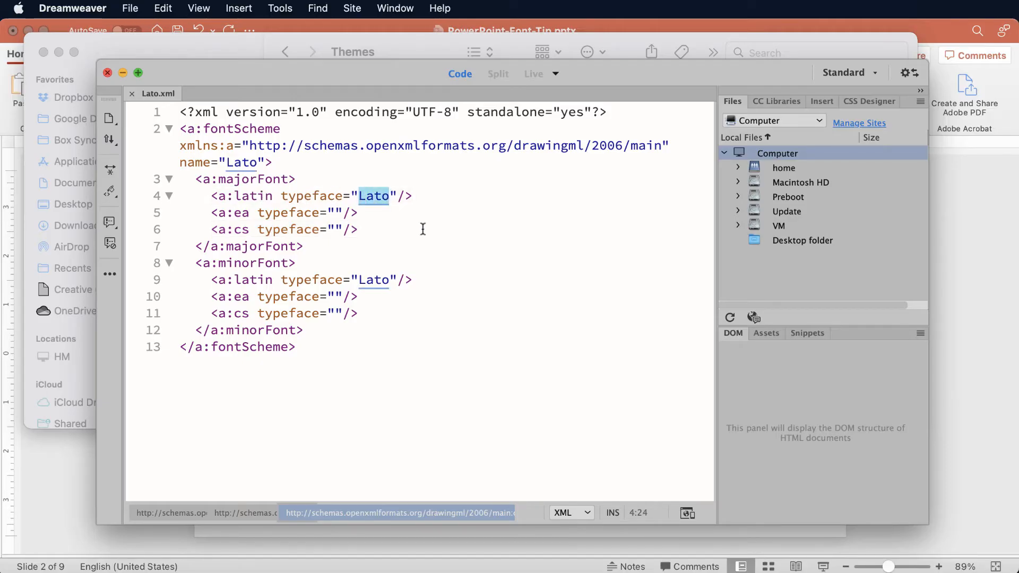
pyautogui.click(333, 212)
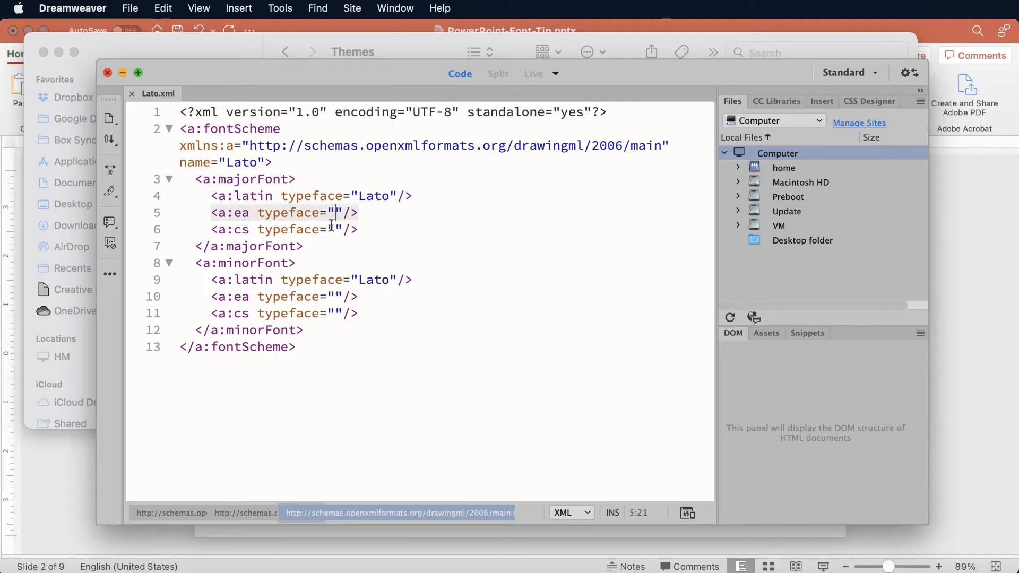
pyautogui.click(334, 229)
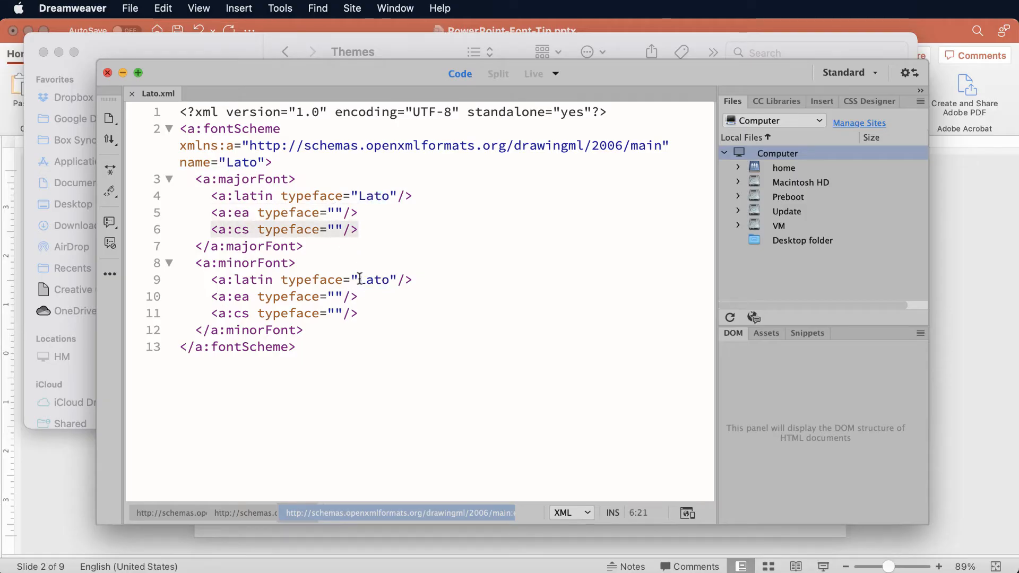
pyautogui.doubleClick(360, 279)
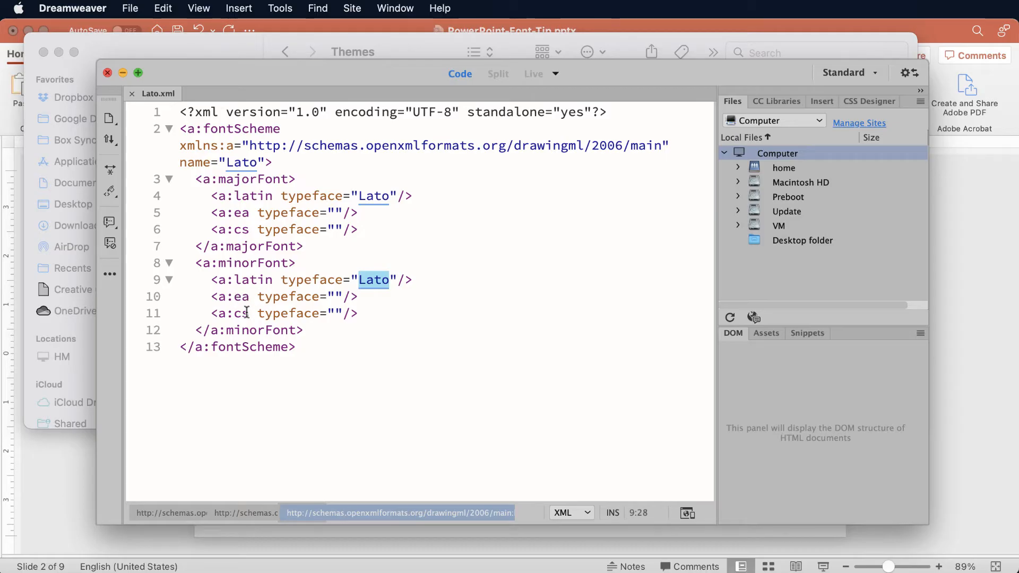
pyautogui.click(333, 313)
pyautogui.click(334, 296)
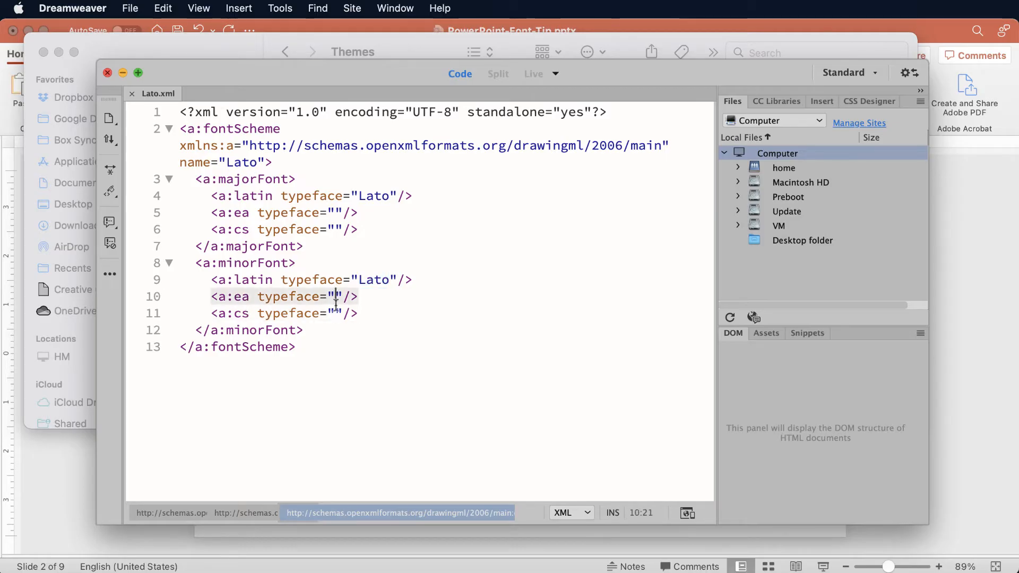
pyautogui.click(335, 313)
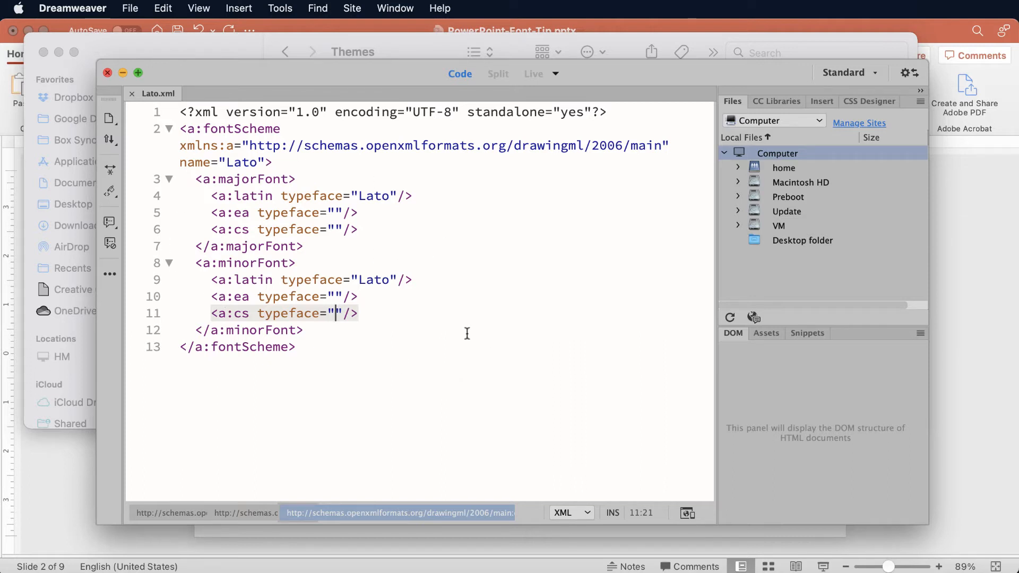
# Switch to Firefox and look over the Brandwares article "OOXML Hacking: Font Themes Complete" from its sample code to its title.
pyautogui.moveTo(796, 572); pyautogui.dragTo(796, 571)
pyautogui.moveTo(475, 571); pyautogui.dragTo(428, 18)
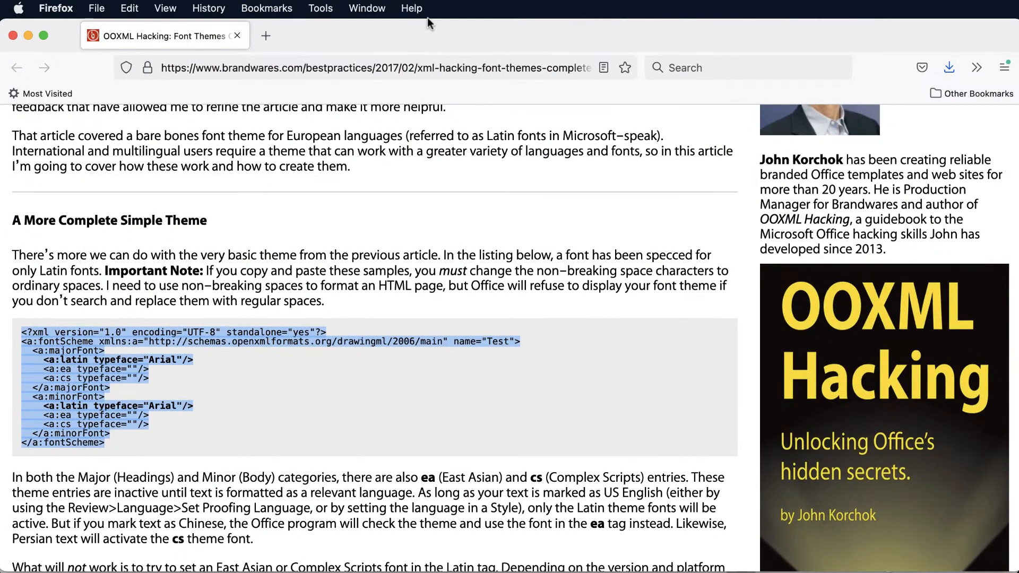
pyautogui.click(225, 382)
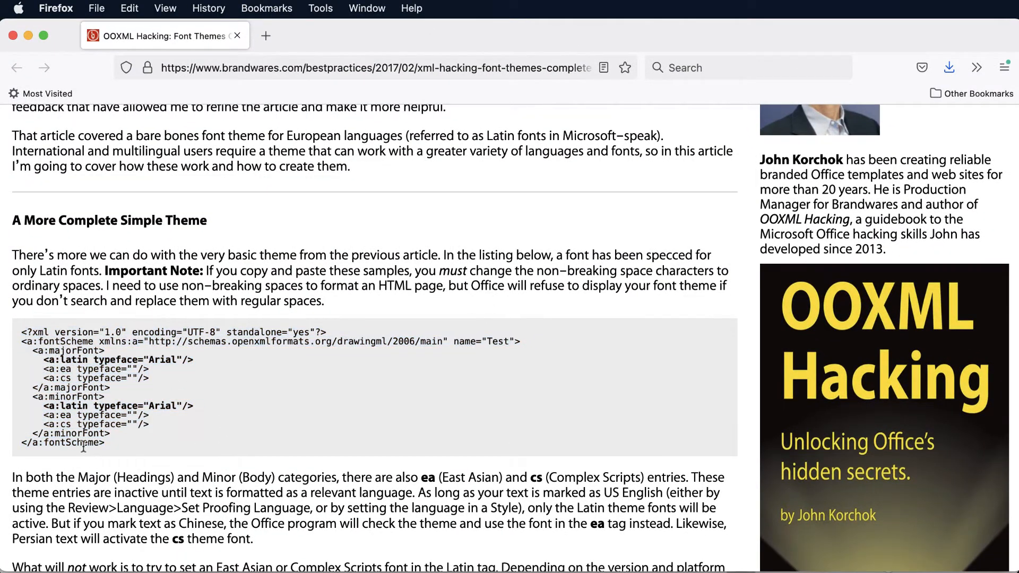
pyautogui.moveTo(106, 442); pyautogui.dragTo(9, 325)
pyautogui.scroll(5, 233, 397)
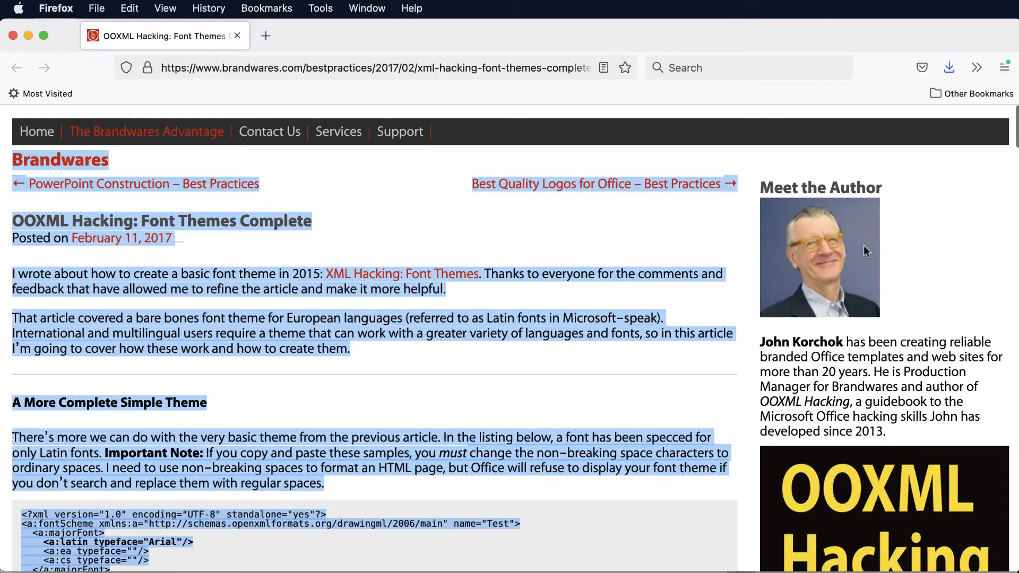
pyautogui.click(612, 399)
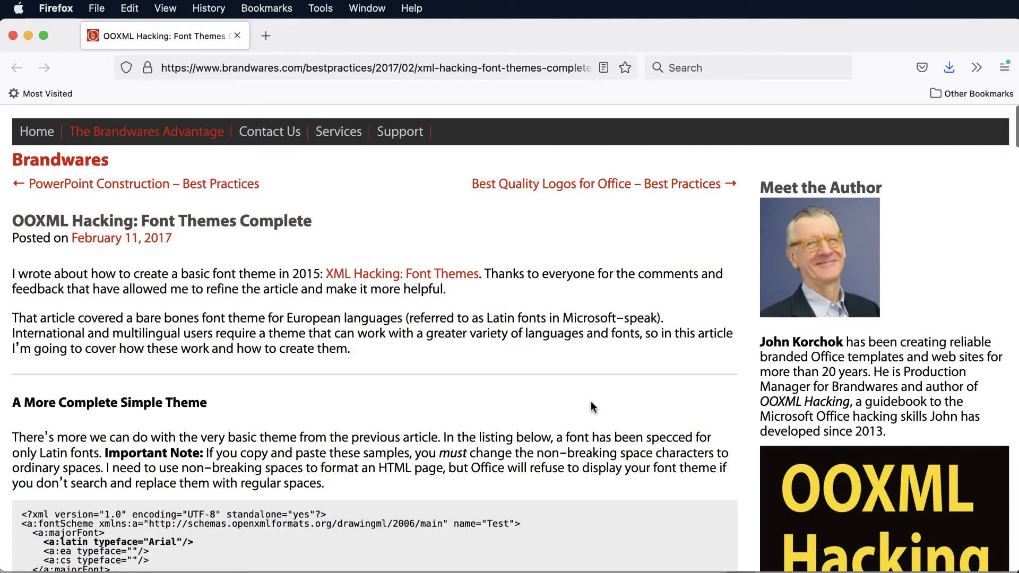
# Select the entire font scheme XML sample under "A More Complete Simple Theme" in the article.
pyautogui.scroll(-7, 590, 400)
pyautogui.scroll(2, 591, 405)
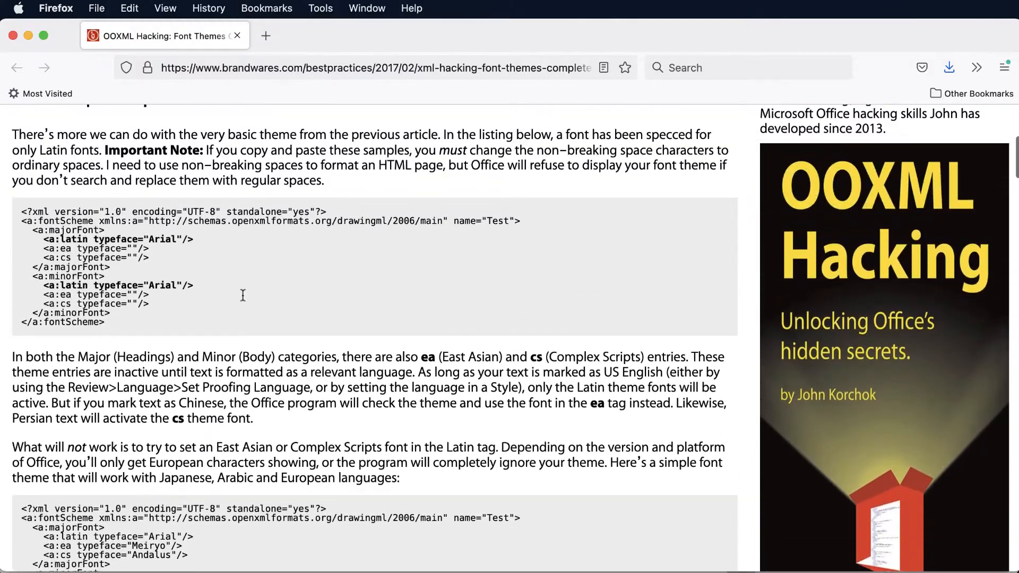
pyautogui.moveTo(21, 212); pyautogui.dragTo(144, 332)
pyautogui.scroll(1, 143, 331)
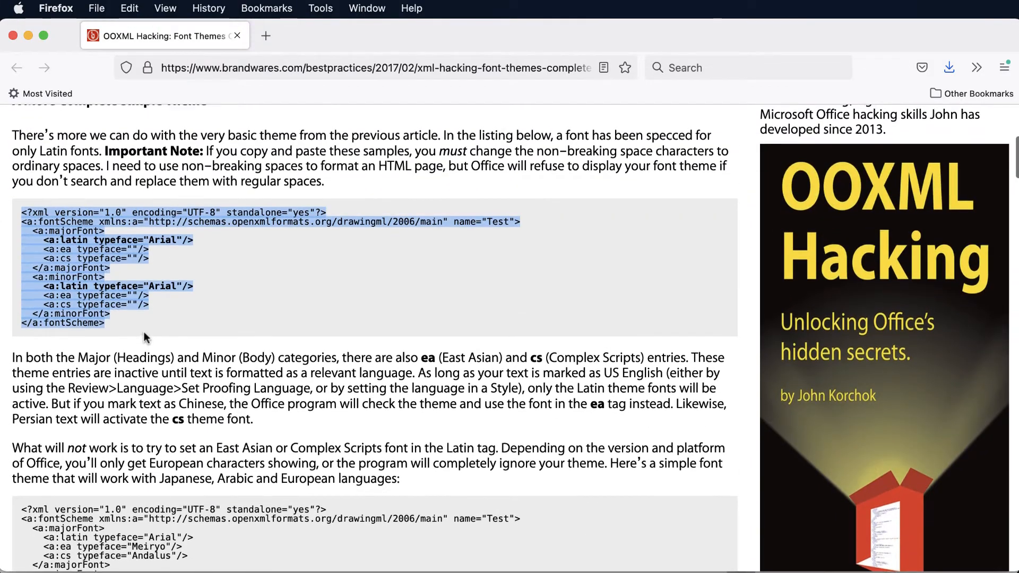
pyautogui.scroll(-10, 147, 325)
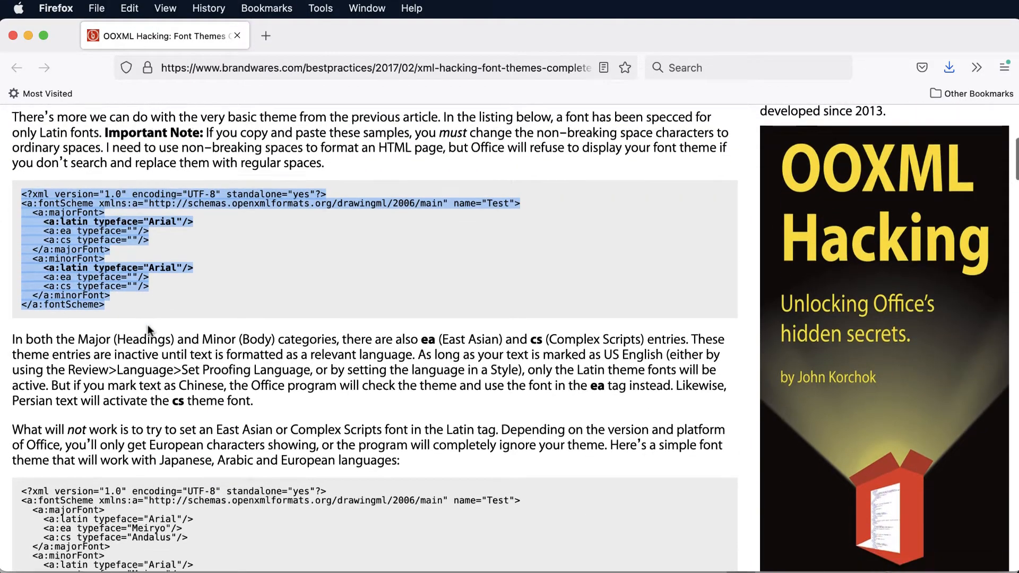
# Look through the rest of the article, including the "Complex Font Themes" section and its script-specific font listing.
pyautogui.scroll(-2, 148, 323)
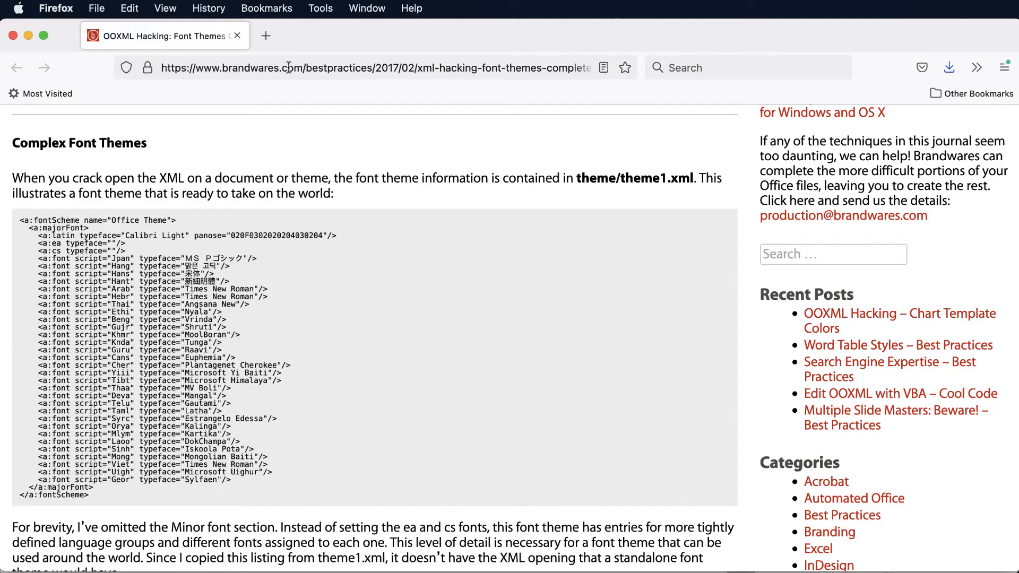
pyautogui.scroll(-5, 299, 285)
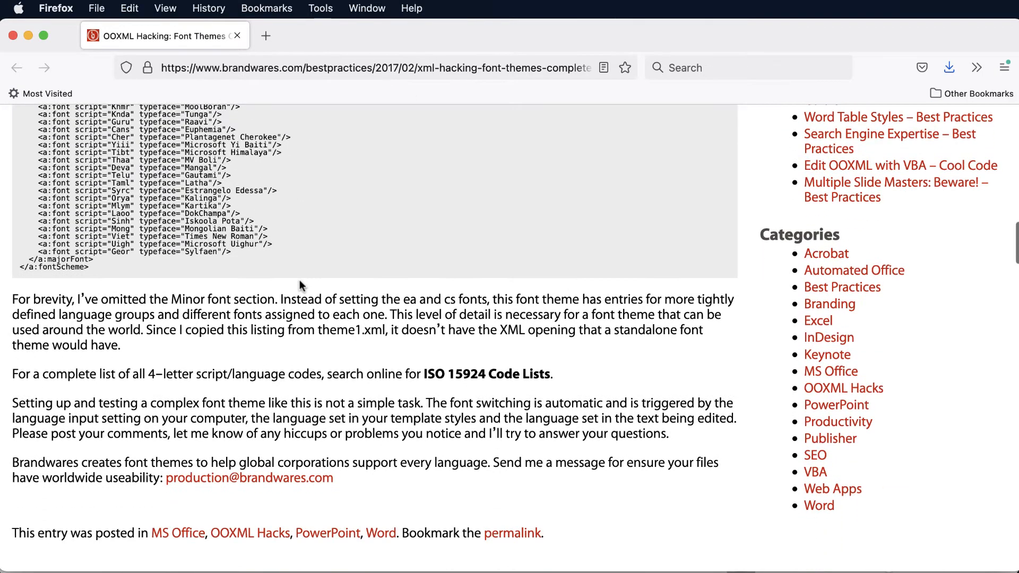
pyautogui.scroll(20, 299, 283)
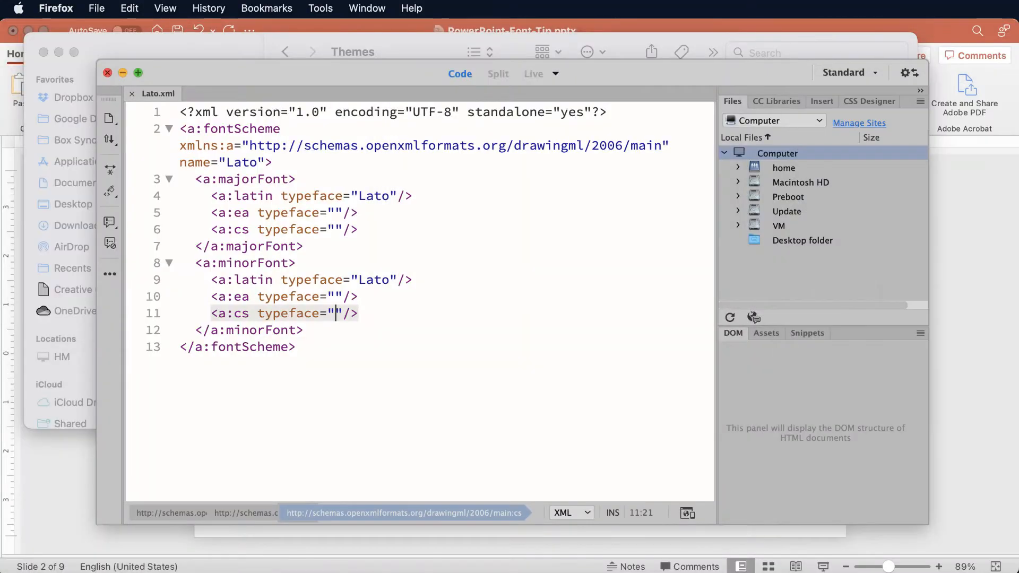
# Switch to Dreamweaver and review the latin typeface entries of the minorFont and majorFont blocks in Lato.xml.
pyautogui.click(492, 263)
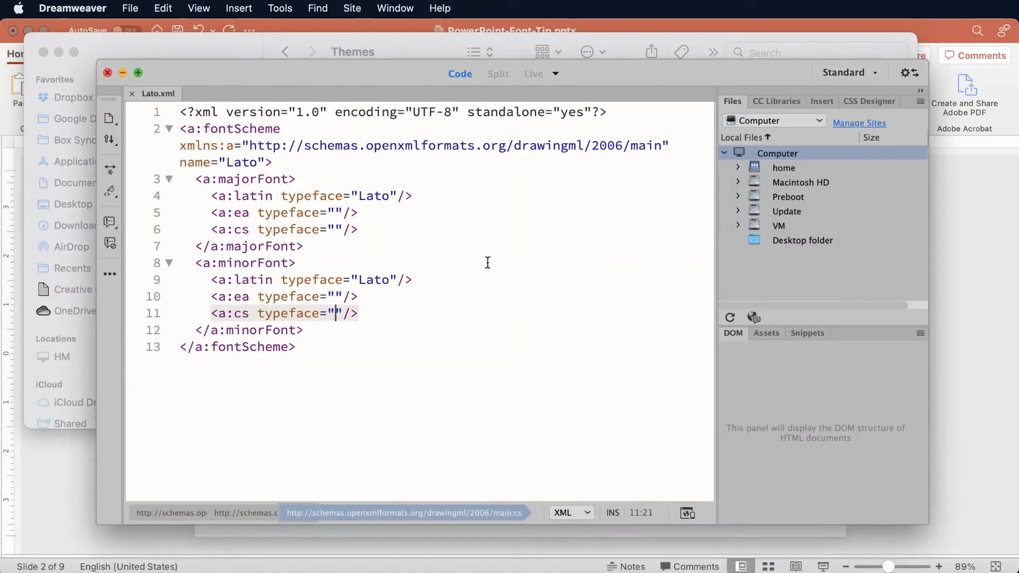
pyautogui.click(416, 284)
pyautogui.click(382, 197)
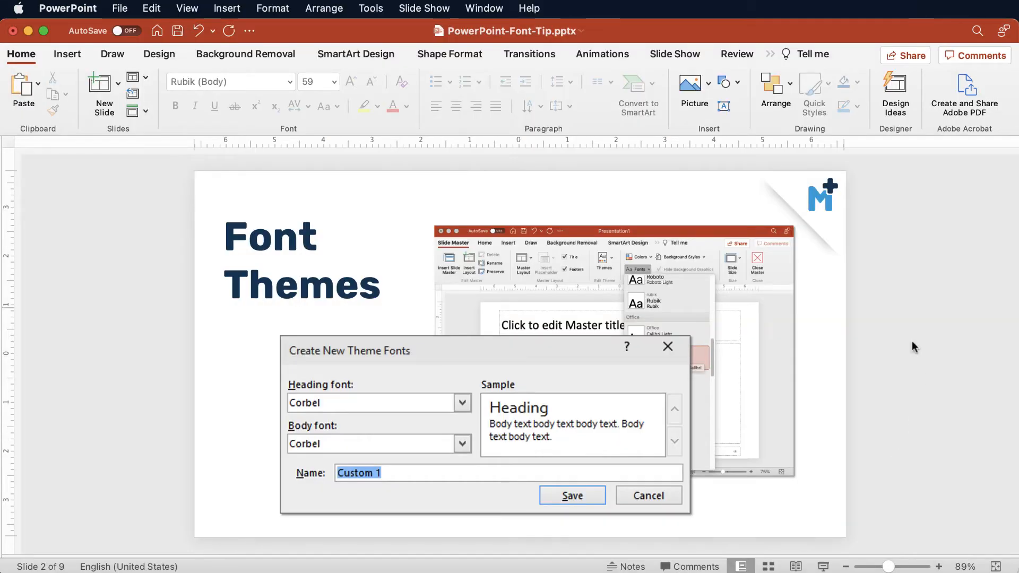
# Switch to PowerPoint, try the "Font Themes" title in italic without bold, and restore it to upright bold.
pyautogui.click(229, 229)
pyautogui.moveTo(229, 229); pyautogui.dragTo(354, 273)
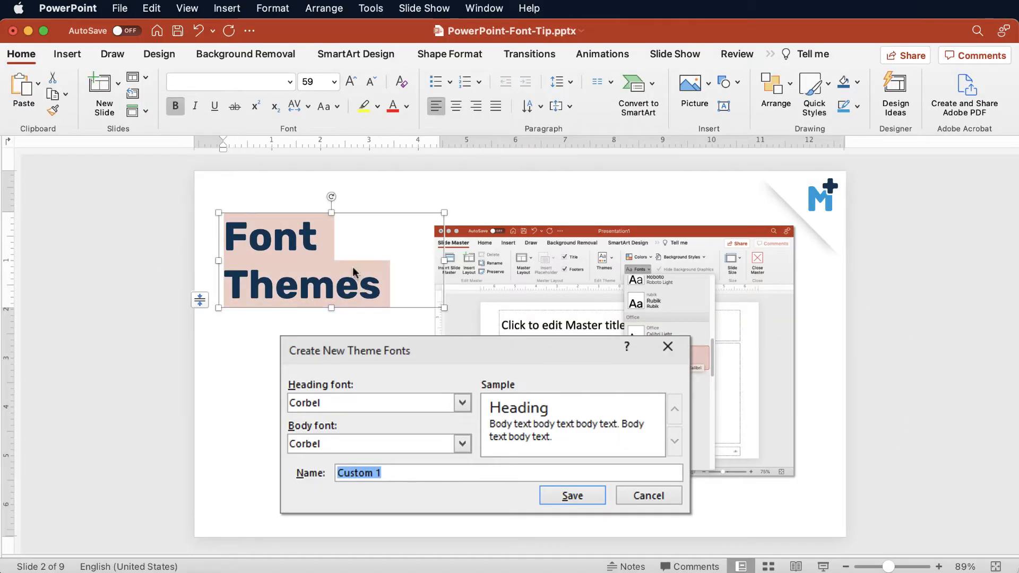
pyautogui.click(195, 106)
pyautogui.click(176, 108)
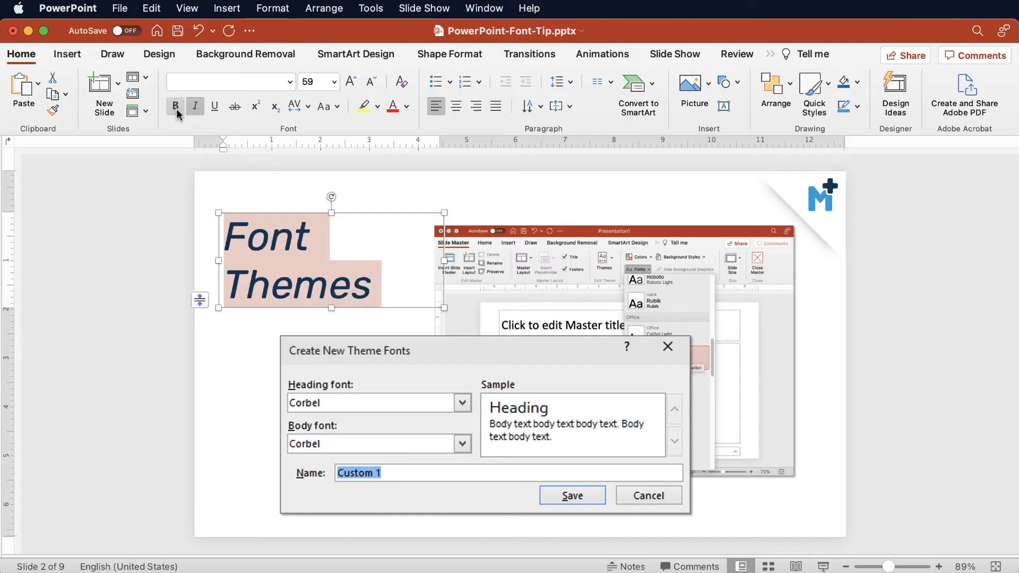
pyautogui.click(176, 108)
pyautogui.click(196, 107)
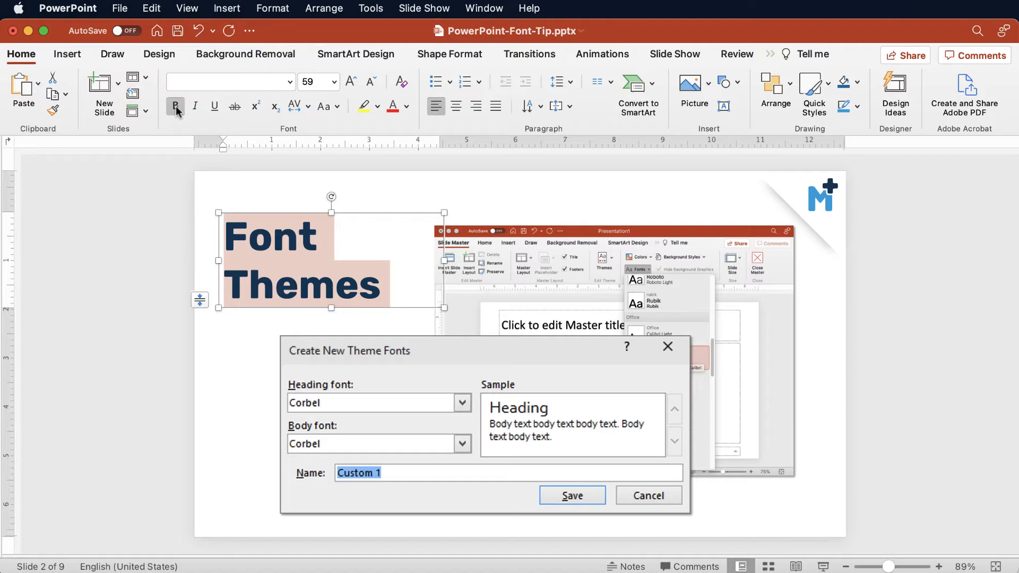
pyautogui.click(159, 256)
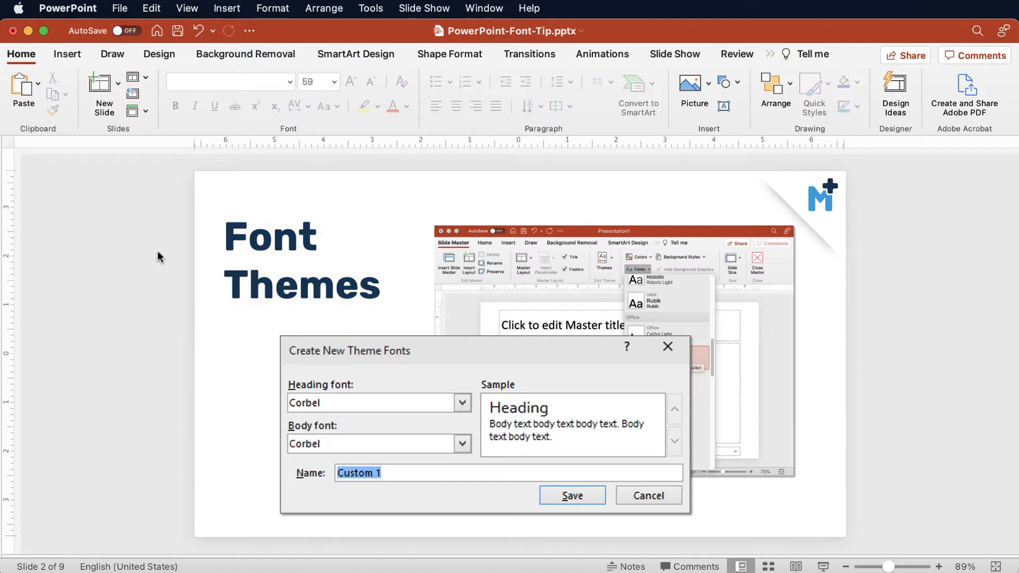
# Change the font of the entire "Font Themes" title to Pacifico.
pyautogui.click(224, 237)
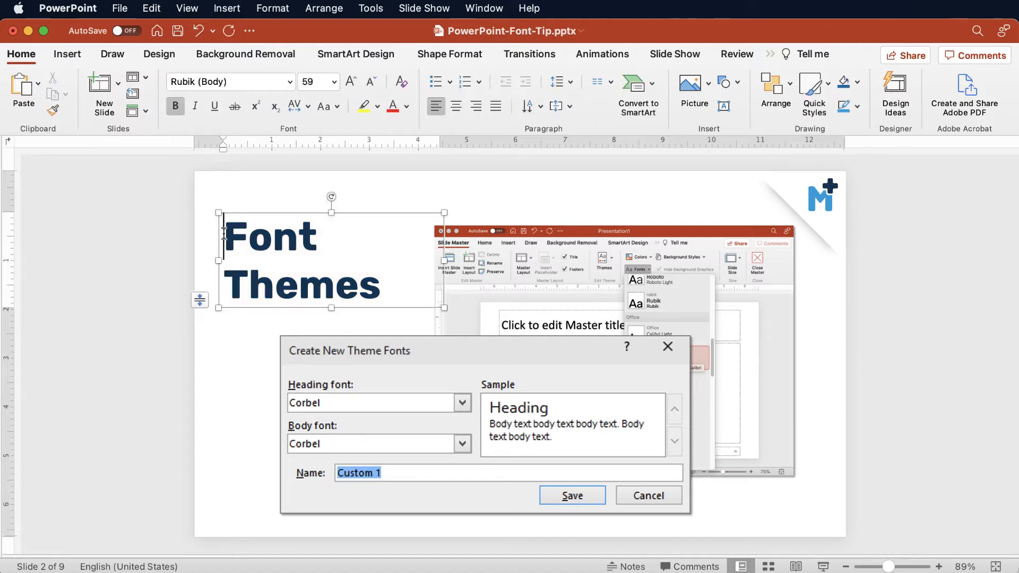
pyautogui.moveTo(224, 236); pyautogui.dragTo(387, 297)
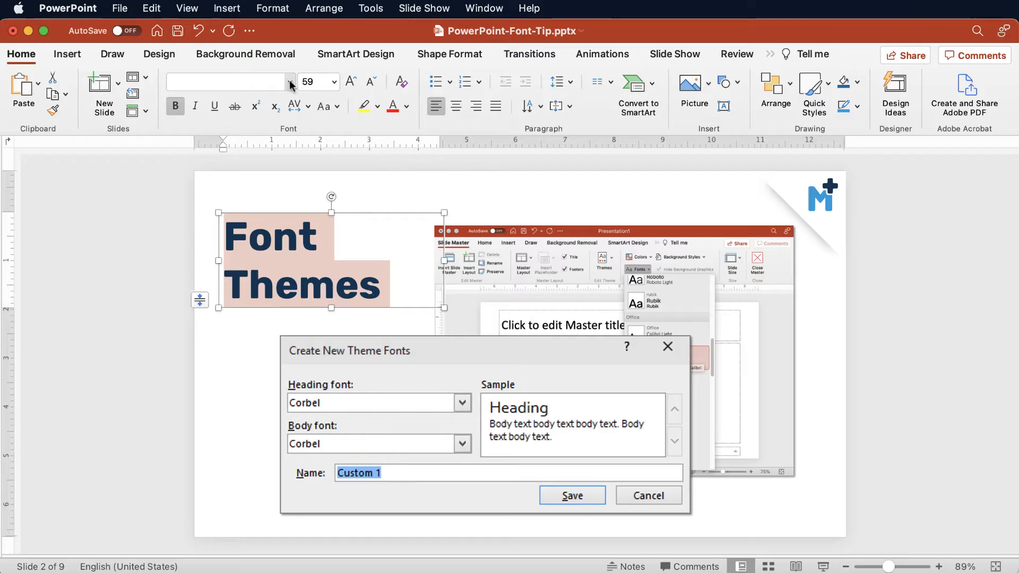
pyautogui.click(290, 82)
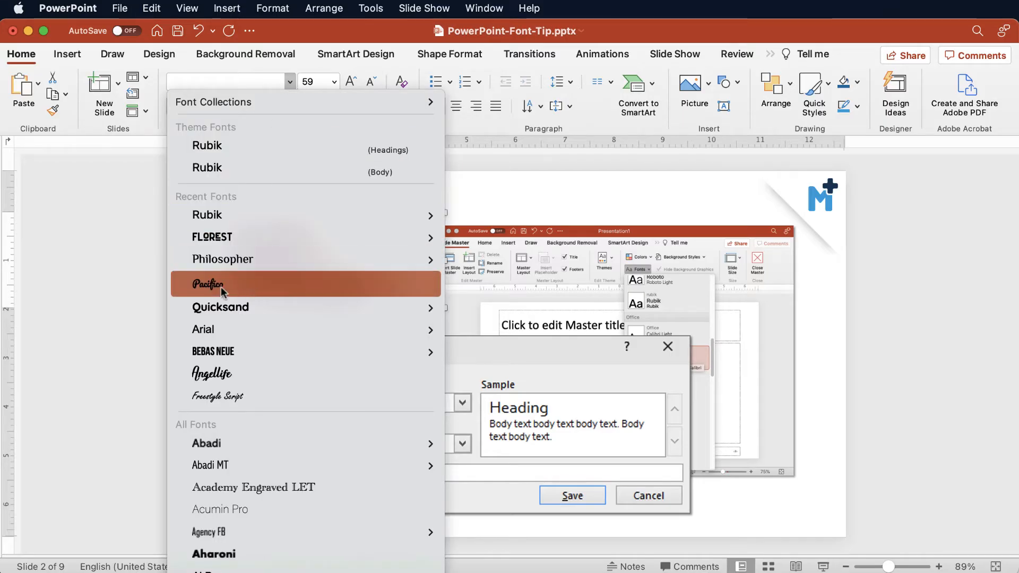
pyautogui.click(245, 290)
pyautogui.click(139, 226)
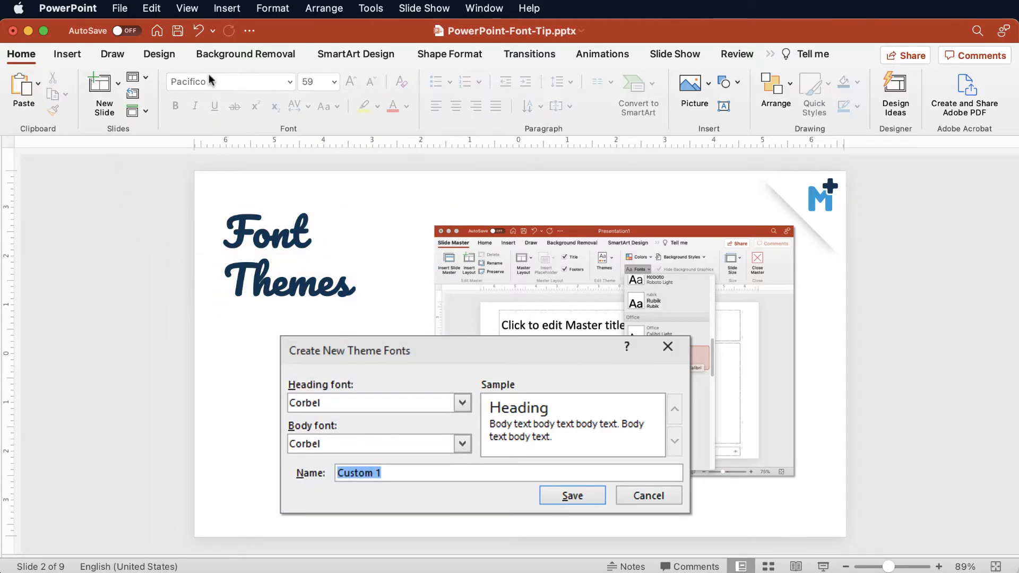
# Switch to Font Book, expand the Pacifico family to check its installed styles, and put the window away.
pyautogui.moveTo(286, 572); pyautogui.dragTo(152, 32)
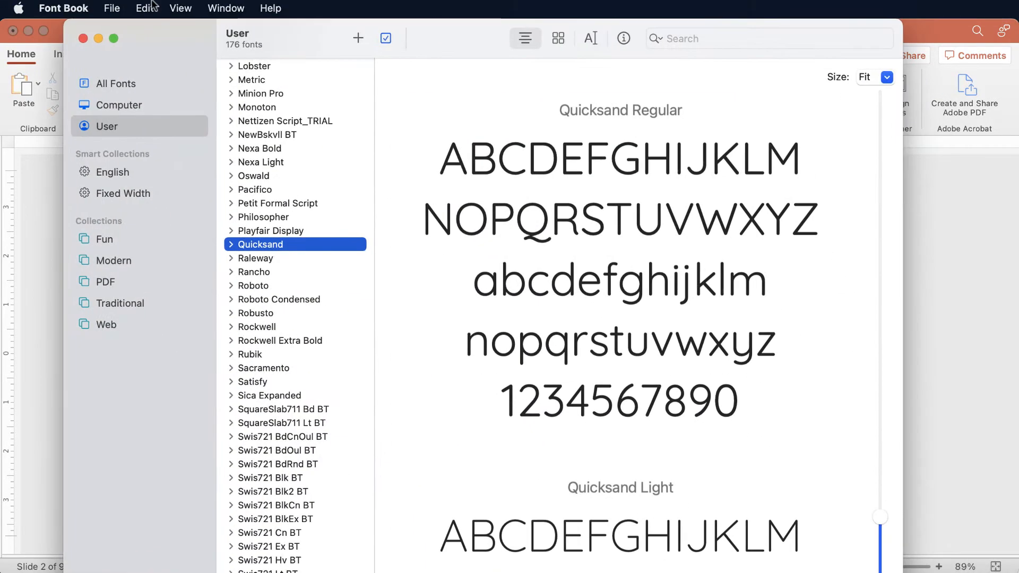
pyautogui.click(256, 190)
pyautogui.click(231, 190)
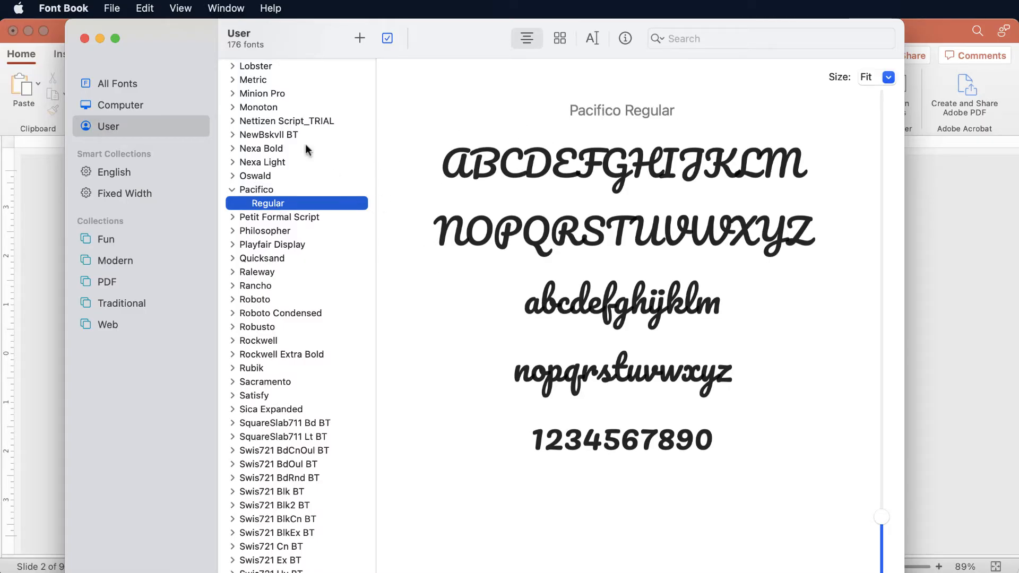
pyautogui.doubleClick(179, 42)
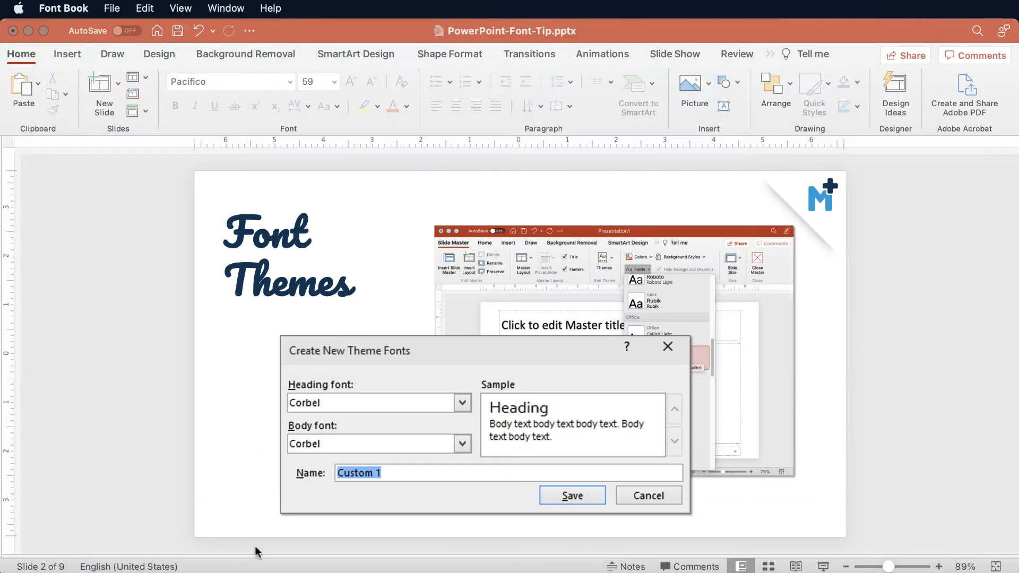
# Try italic on the whole "Font Themes" title, then leave the text with both italic and bold off.
pyautogui.click(241, 232)
pyautogui.press('super+a')
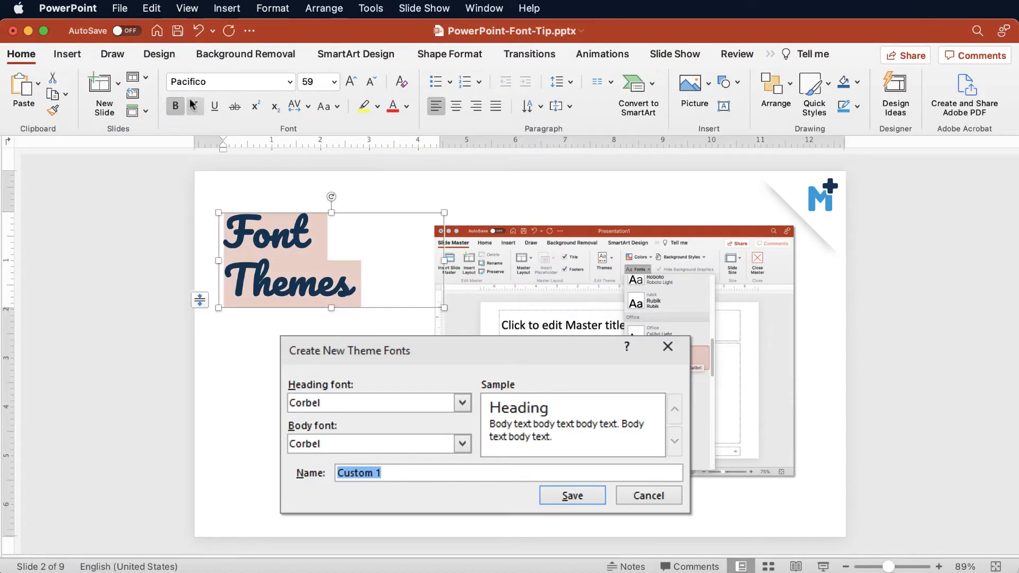
pyautogui.click(195, 106)
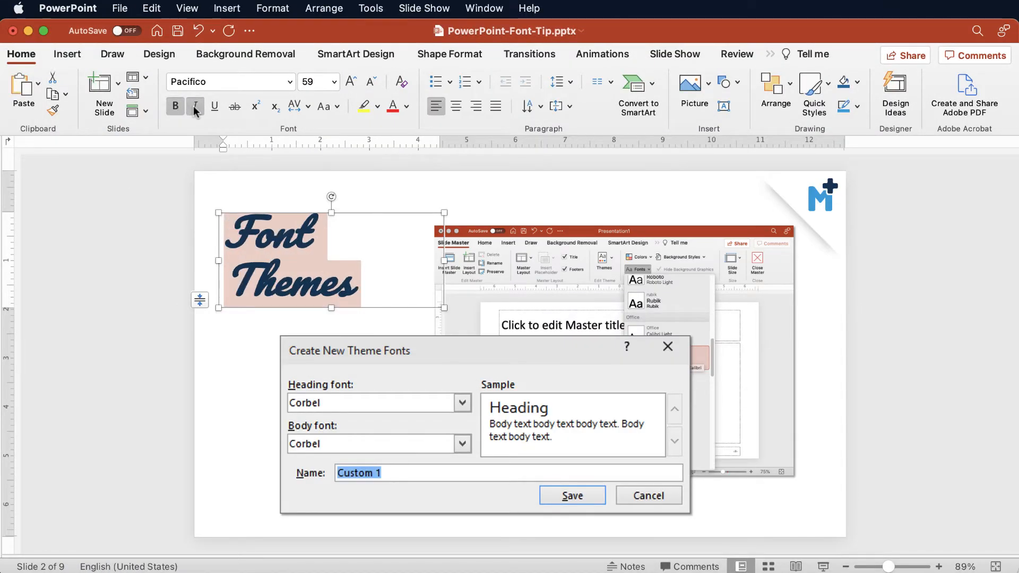
pyautogui.click(195, 106)
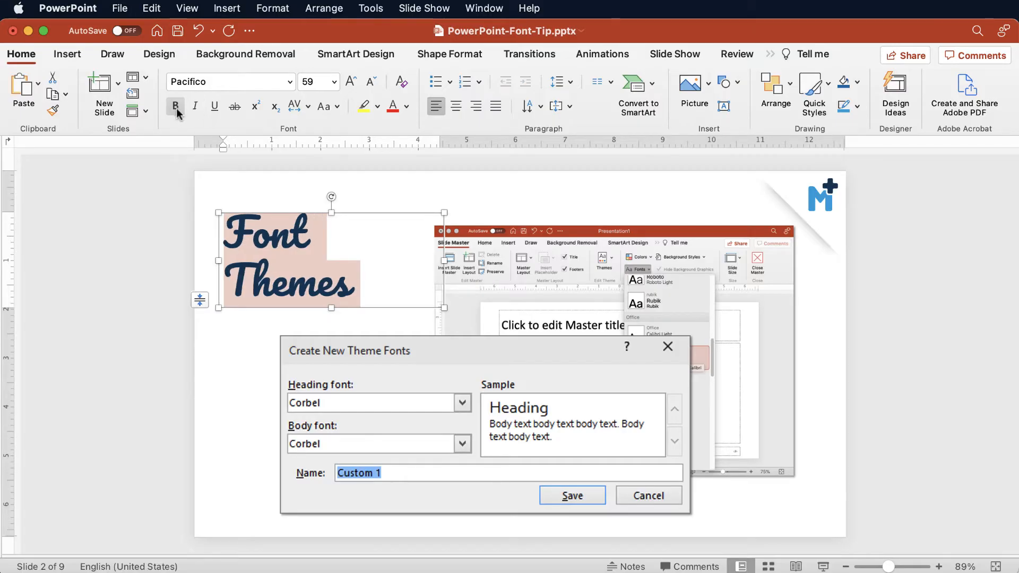
# Return to Font Book, glance at Raleway, and preview Philosopher's Regular, Italic, Bold and Bold Italic styles.
pyautogui.moveTo(228, 572); pyautogui.dragTo(148, 8)
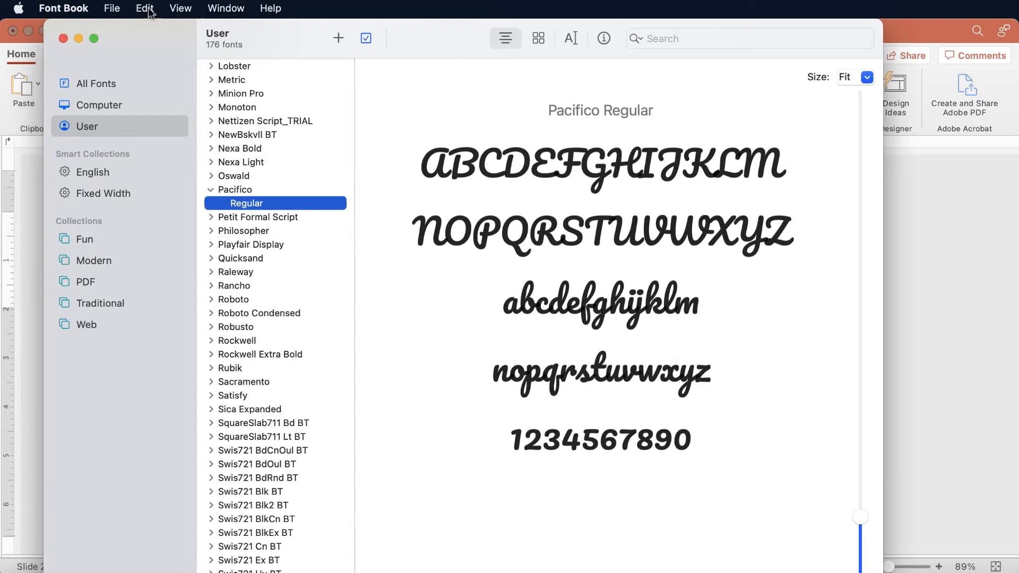
pyautogui.click(237, 273)
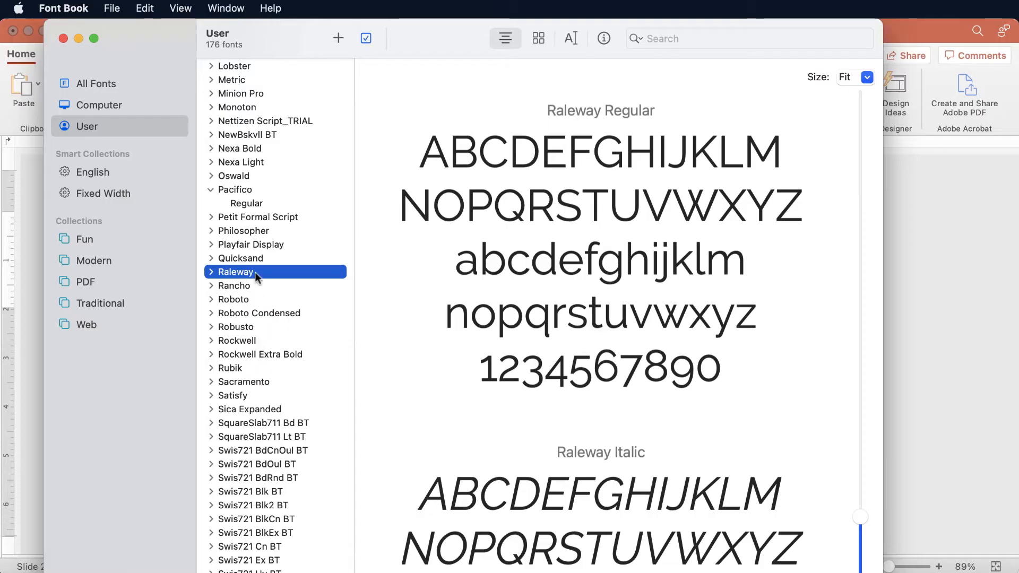
pyautogui.click(242, 231)
pyautogui.click(211, 232)
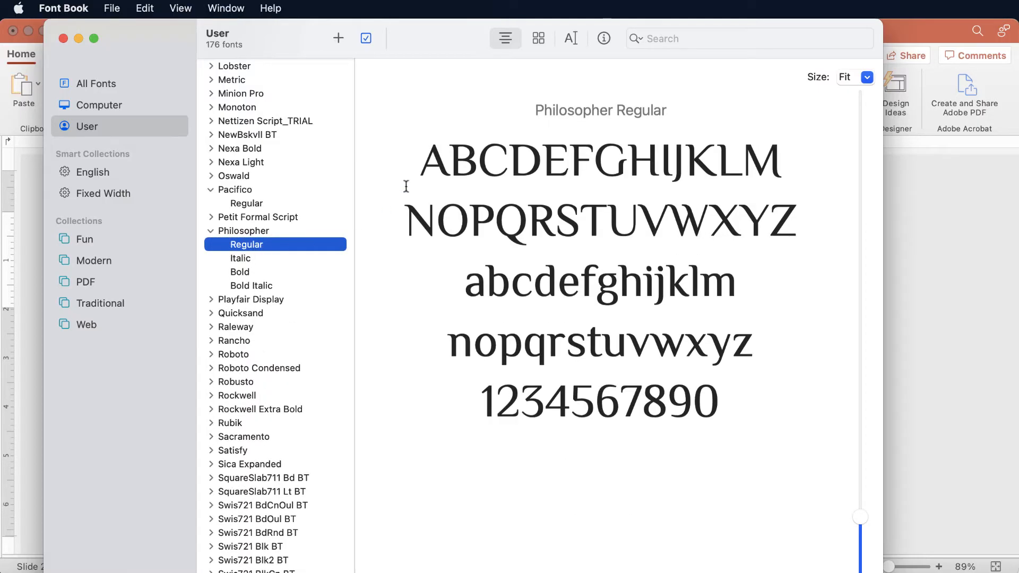
pyautogui.click(250, 258)
pyautogui.click(244, 271)
pyautogui.click(247, 285)
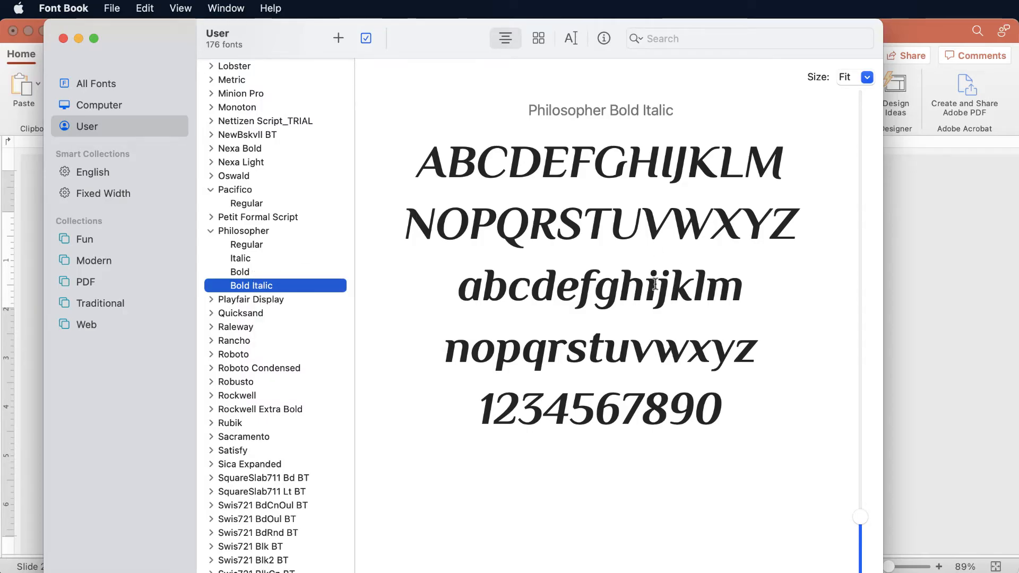
# Expand the Quicksand family and preview its Regular, Light, Medium, SemiBold and Bold styles in turn.
pyautogui.click(211, 314)
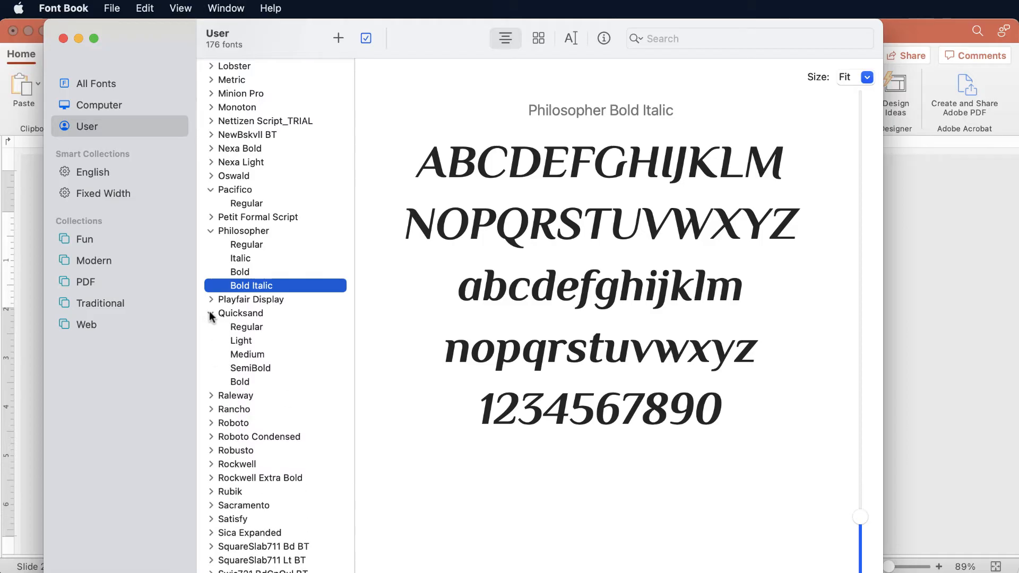
pyautogui.click(248, 327)
pyautogui.click(246, 341)
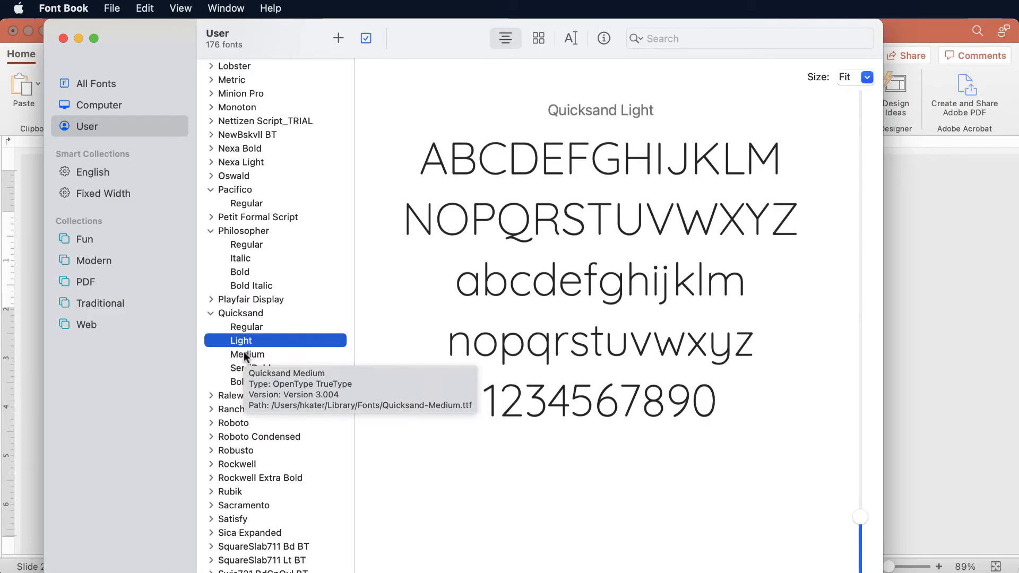
pyautogui.click(245, 354)
pyautogui.click(256, 369)
pyautogui.click(247, 382)
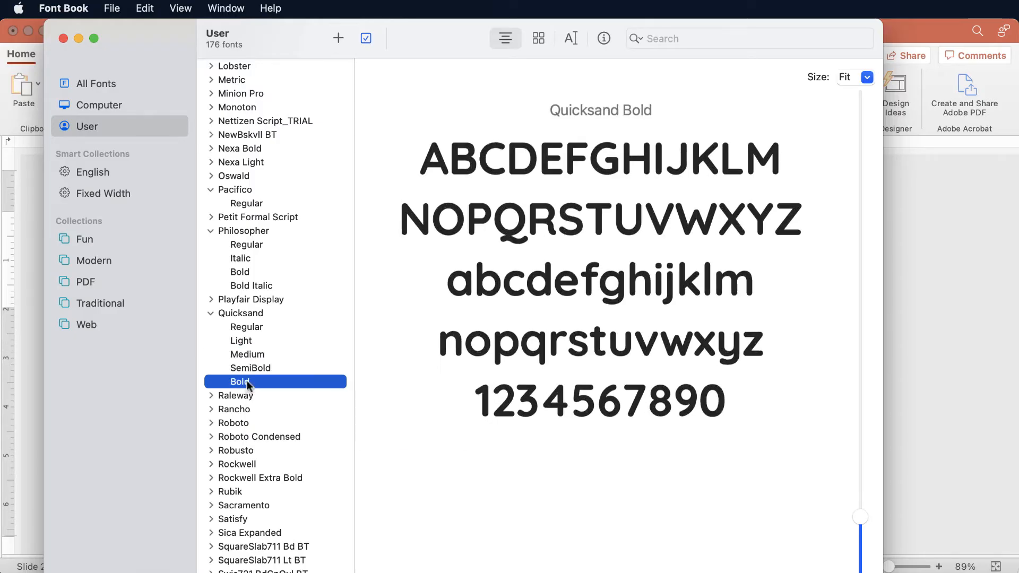
# Compare Quicksand's Light, Medium and SemiBold styles with Philosopher's four styles, and display the whole Quicksand family.
pyautogui.click(244, 341)
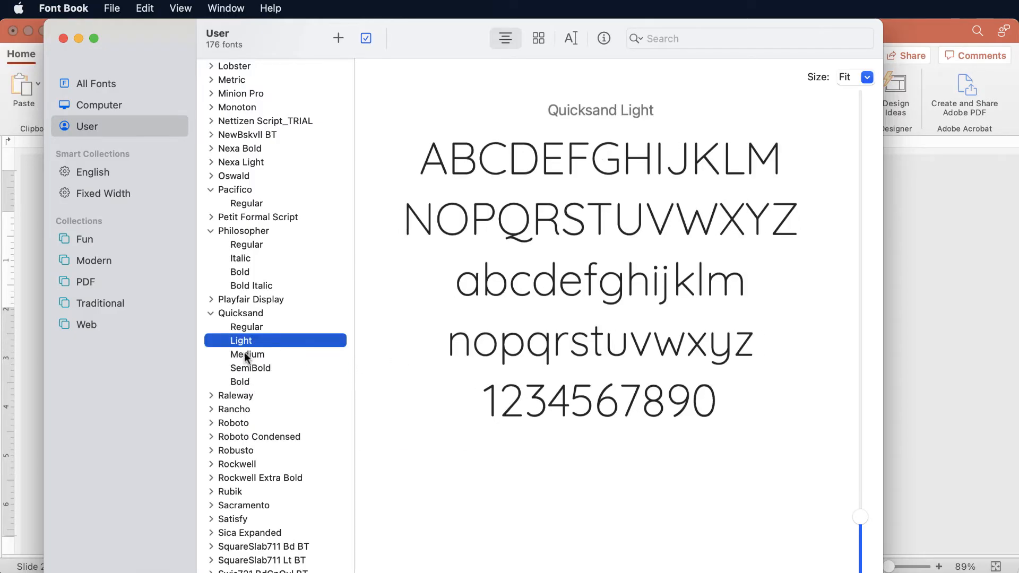
pyautogui.click(245, 354)
pyautogui.click(247, 368)
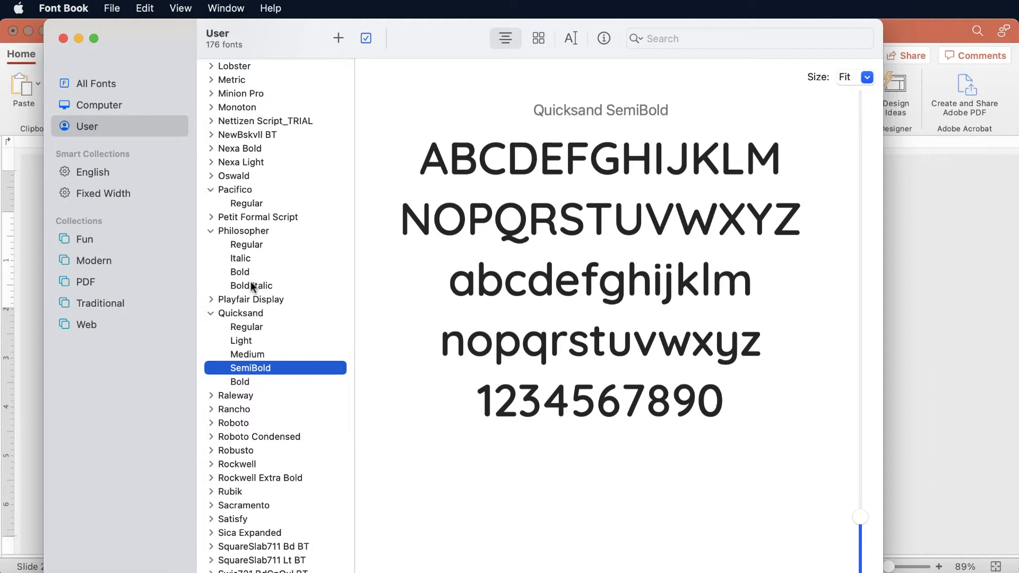
pyautogui.click(244, 244)
pyautogui.click(240, 257)
pyautogui.click(240, 271)
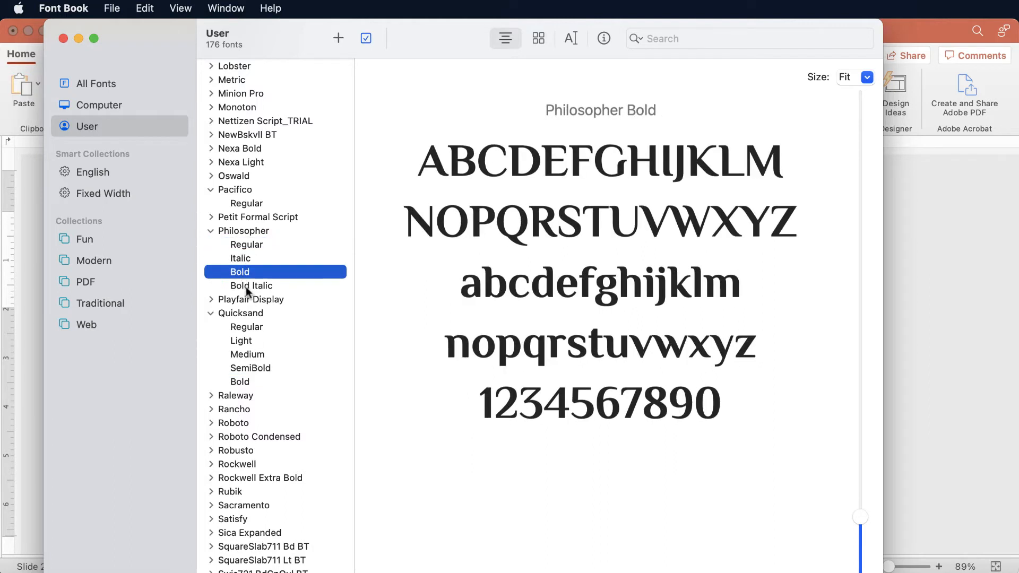
pyautogui.click(246, 286)
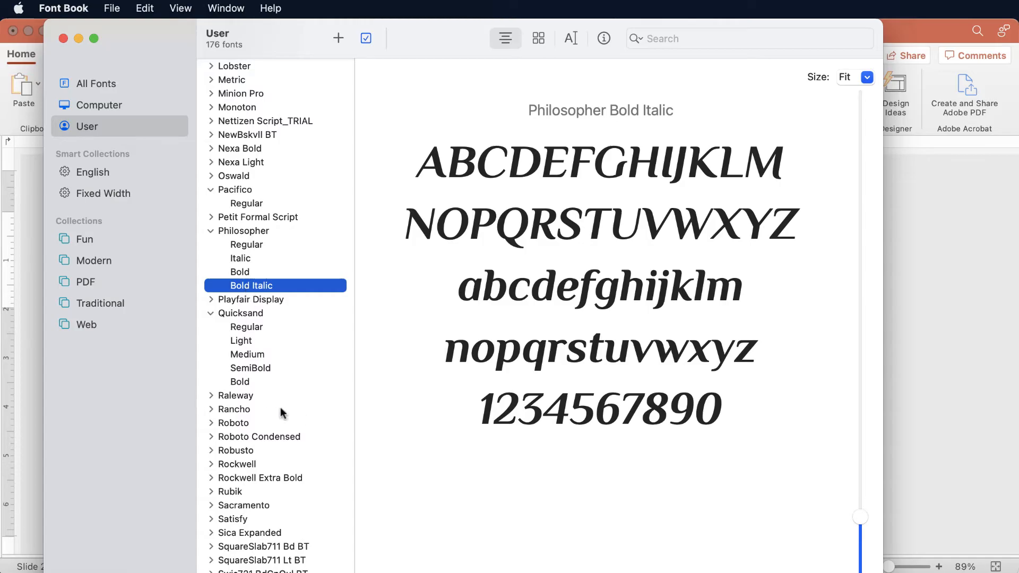
pyautogui.click(240, 314)
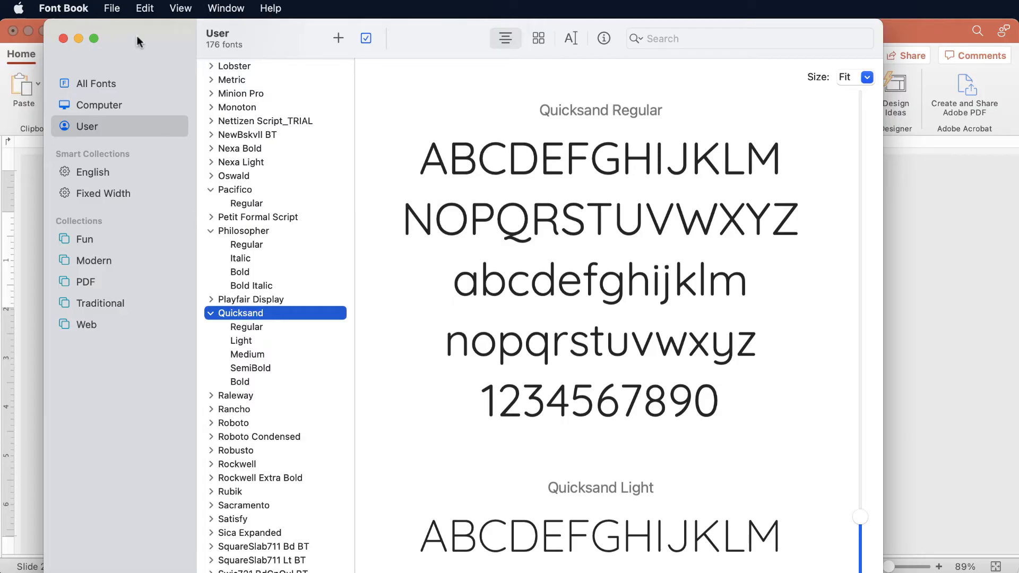
# Return to PowerPoint, select the "Font Themes" title text and look up the Quicksand entry in the font list.
pyautogui.moveTo(137, 41); pyautogui.dragTo(211, 541)
pyautogui.click(101, 242)
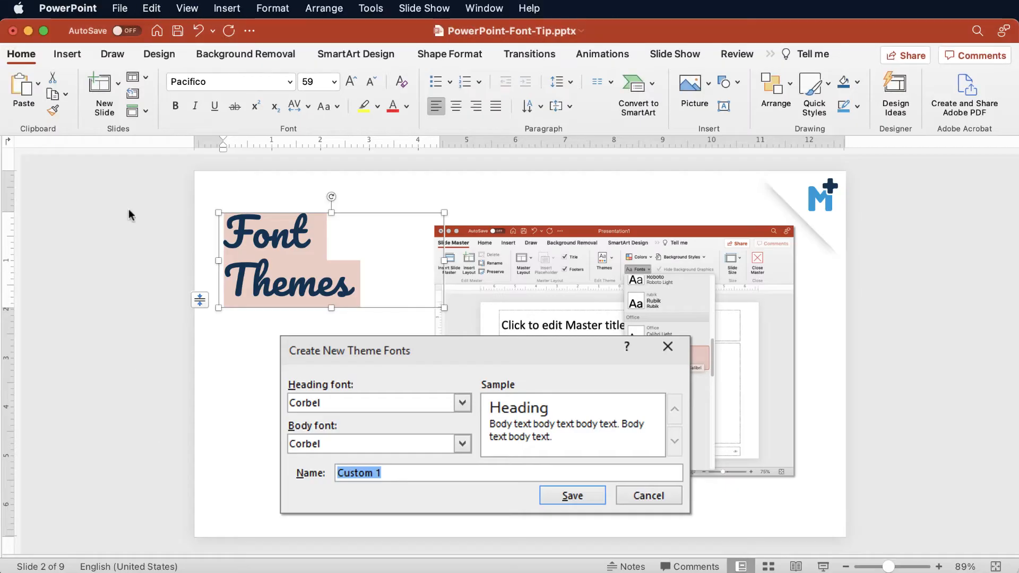
pyautogui.click(205, 205)
pyautogui.moveTo(225, 214); pyautogui.dragTo(353, 287)
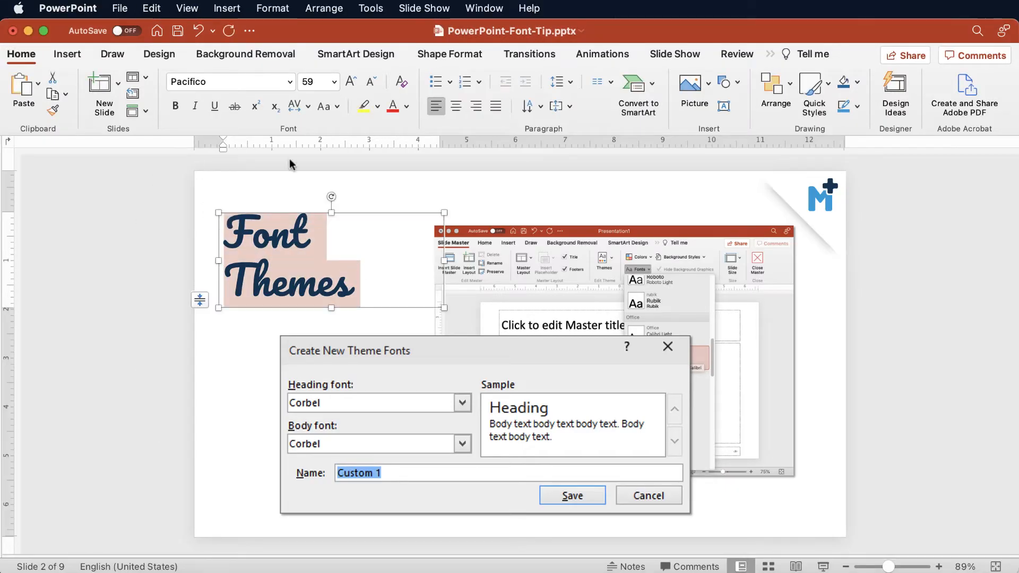
pyautogui.click(289, 79)
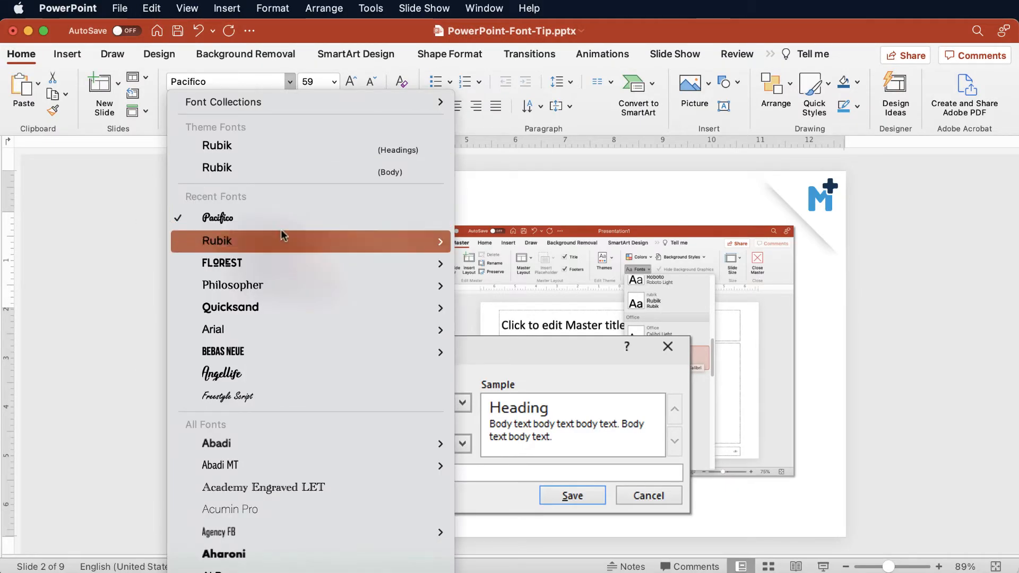
pyautogui.moveTo(272, 309)
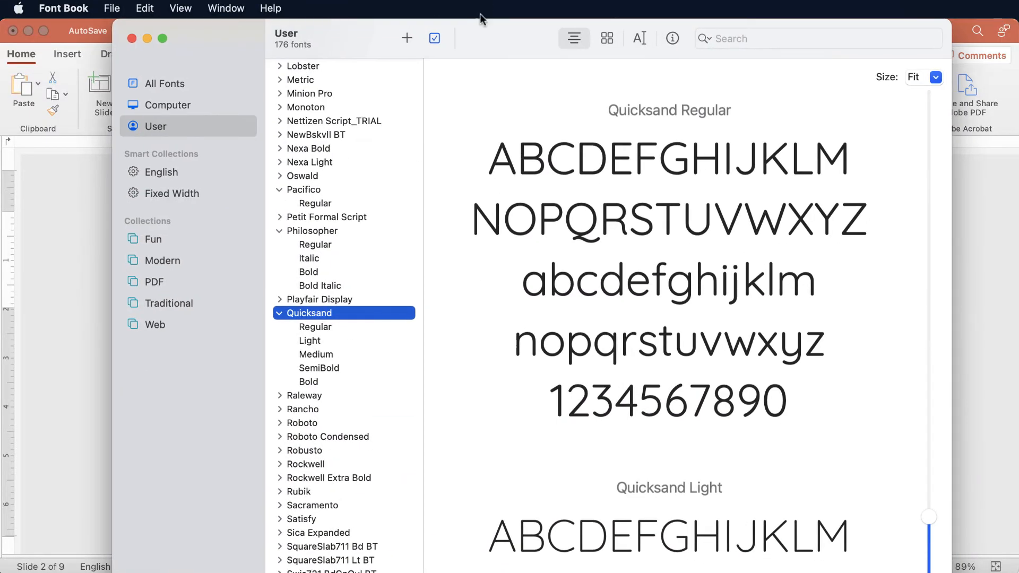
# Preview Quicksand's Light, Medium and SemiBold styles in the expanded family.
pyautogui.click(316, 341)
pyautogui.click(317, 354)
pyautogui.click(319, 368)
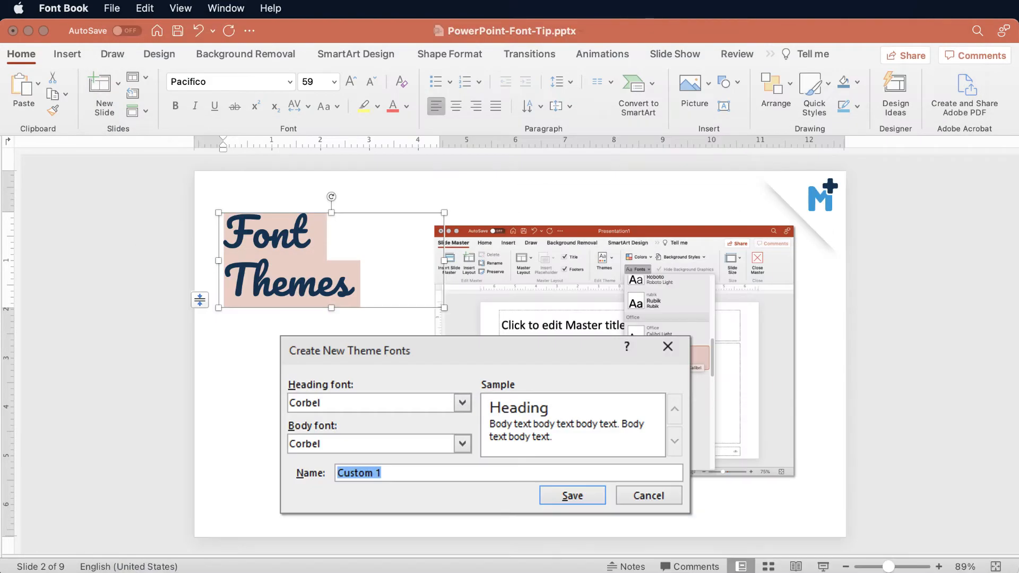
# Switch to PowerPoint, apply the Rubik (Headings) theme font to the "Font Themes" title and make it bold.
pyautogui.click(292, 84)
pyautogui.click(290, 83)
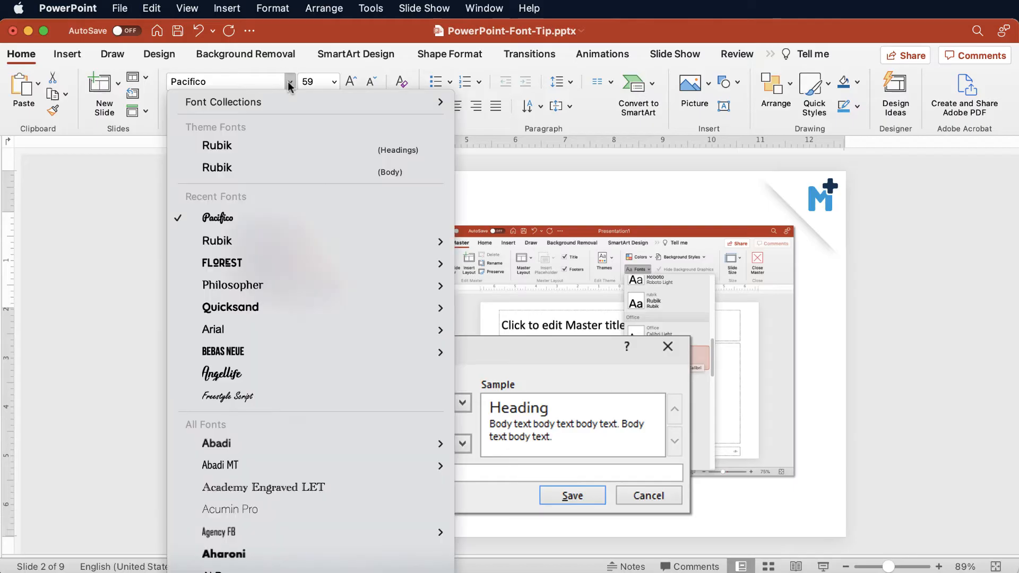
pyautogui.click(259, 151)
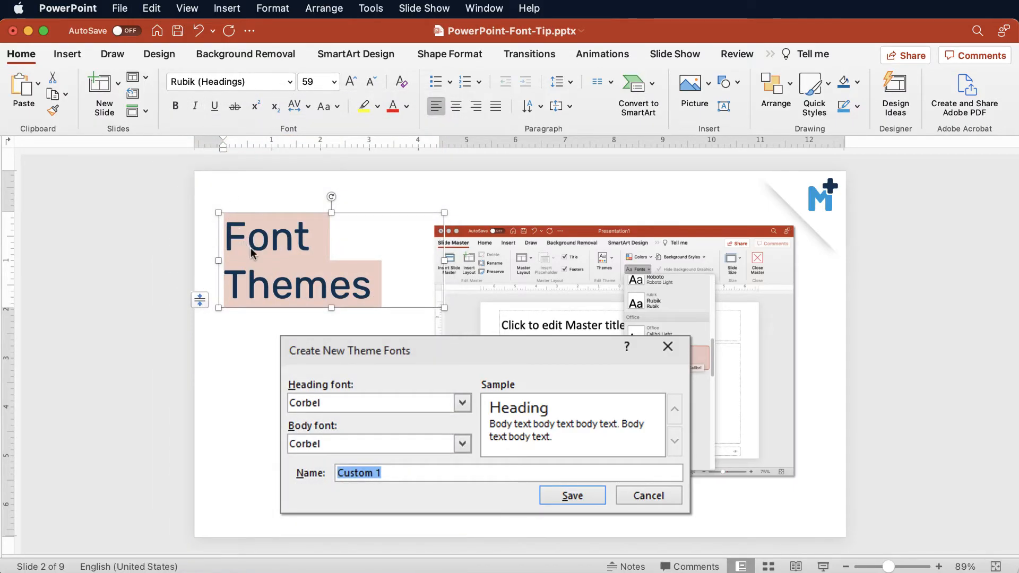
pyautogui.click(117, 208)
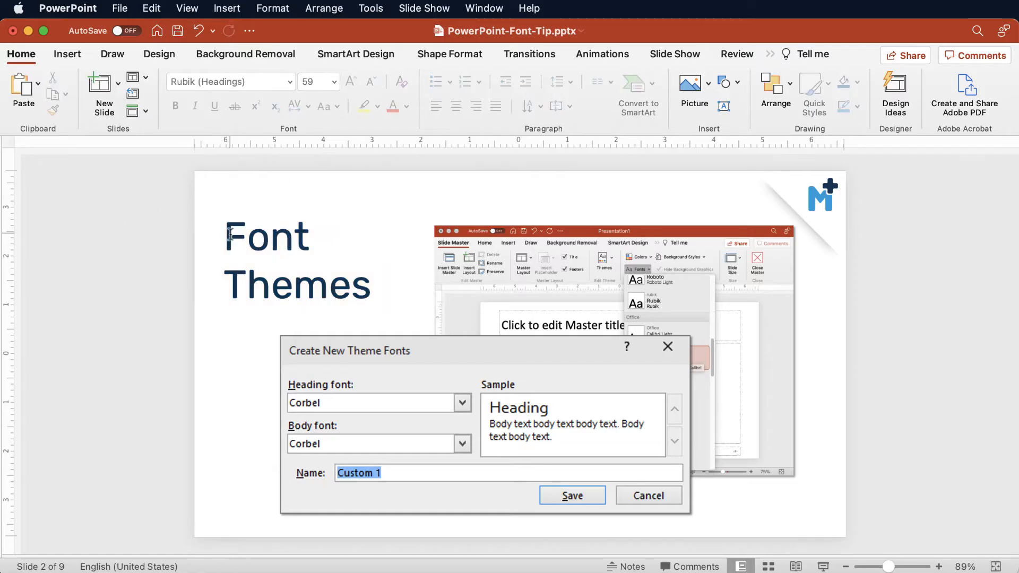
pyautogui.tripleClick(387, 289)
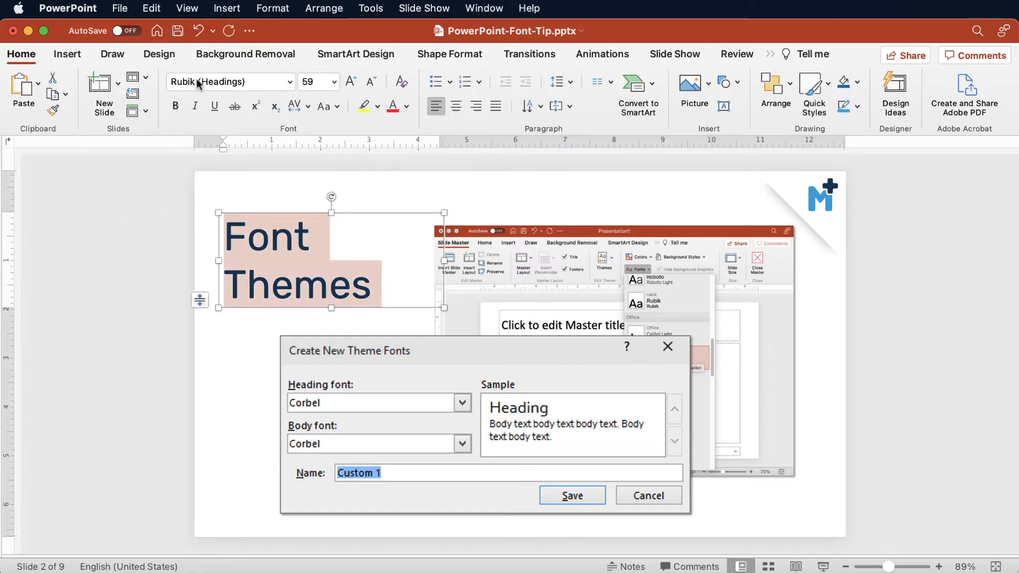
pyautogui.click(174, 107)
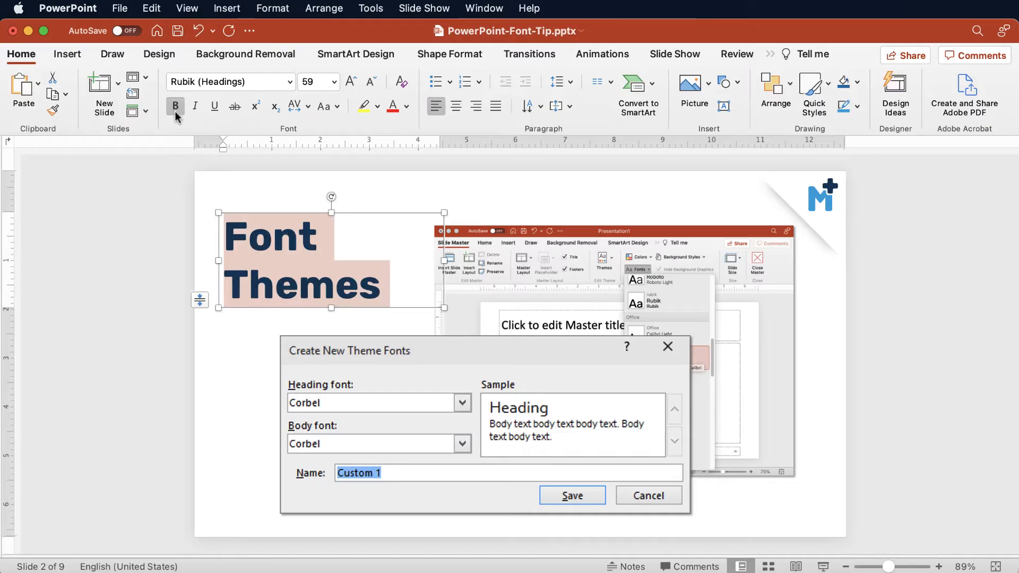
# Look up the Rubik entry in PowerPoint's font list, and expand the Rubik family in Font Book.
pyautogui.click(290, 82)
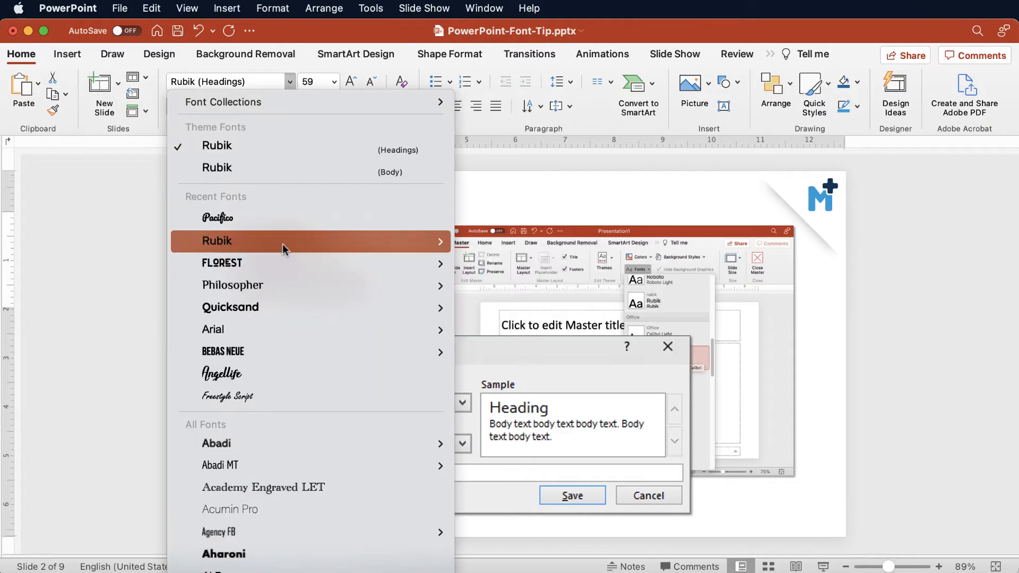
pyautogui.moveTo(285, 246)
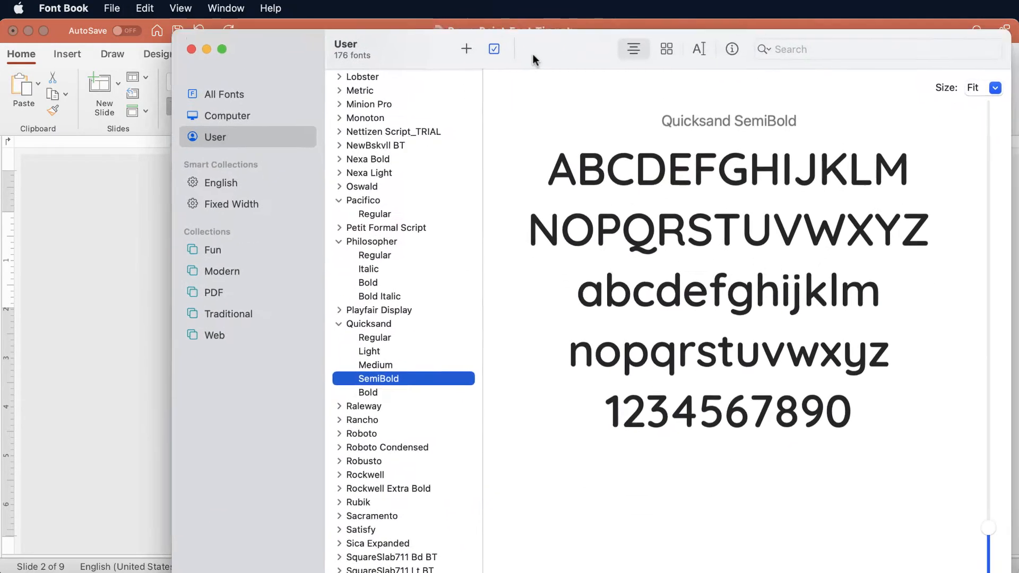
pyautogui.scroll(-3, 388, 417)
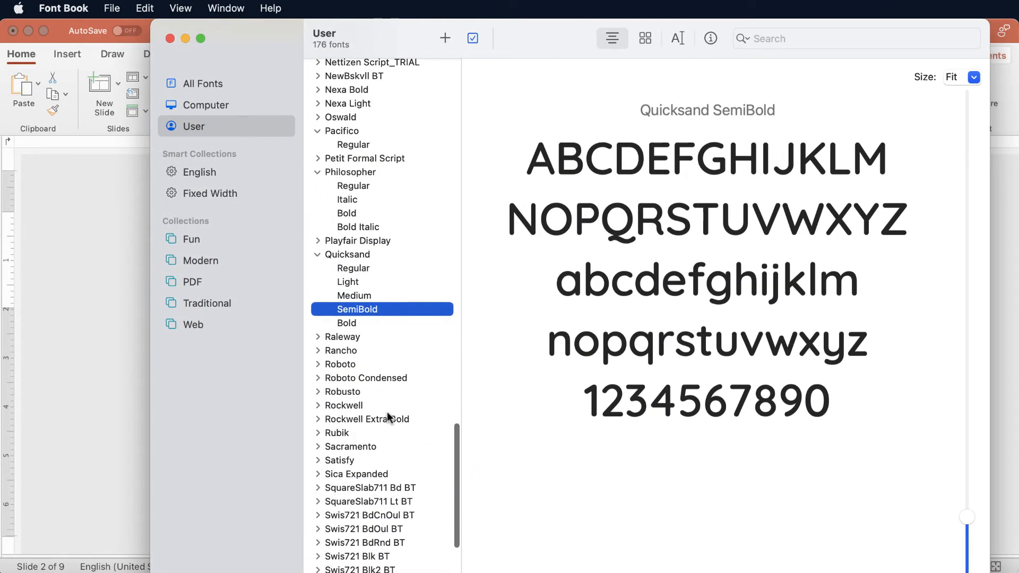
pyautogui.scroll(-4, 388, 416)
pyautogui.click(317, 314)
pyautogui.scroll(-2, 331, 338)
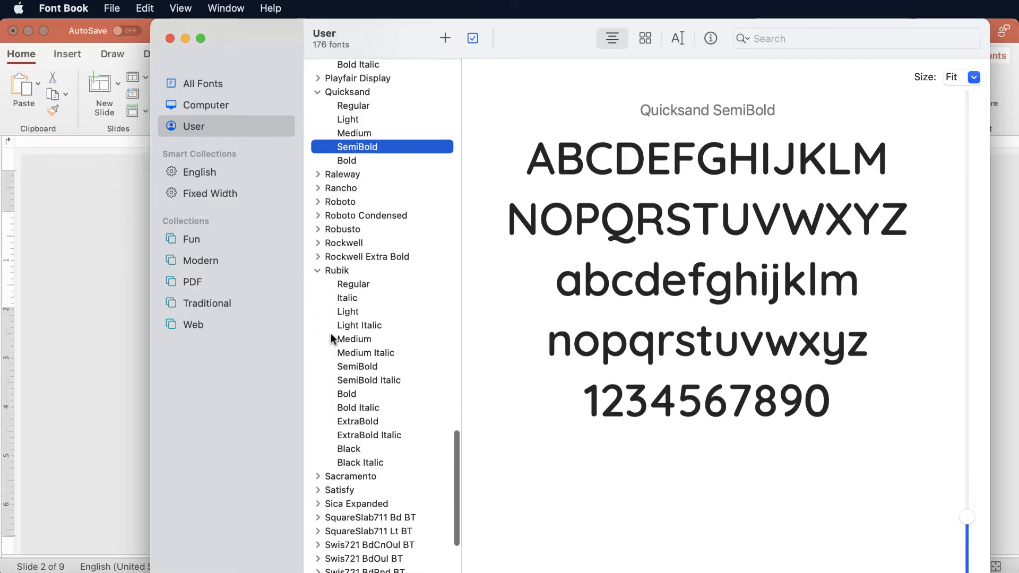
pyautogui.scroll(-1, 331, 338)
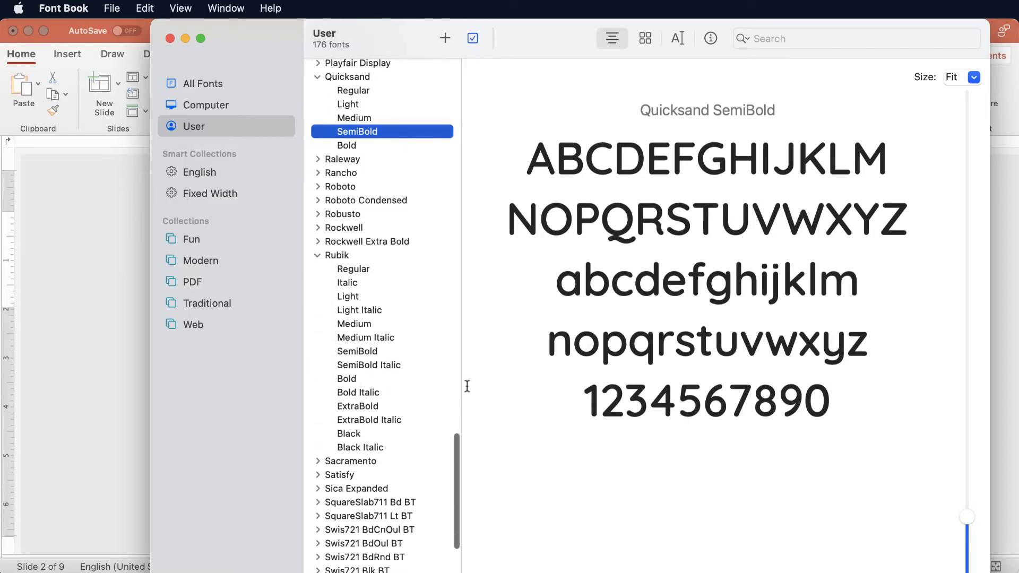
# Preview Rubik's SemiBold, SemiBold Italic and Medium styles, and expand the Raleway family to view its styles.
pyautogui.click(354, 352)
pyautogui.click(358, 366)
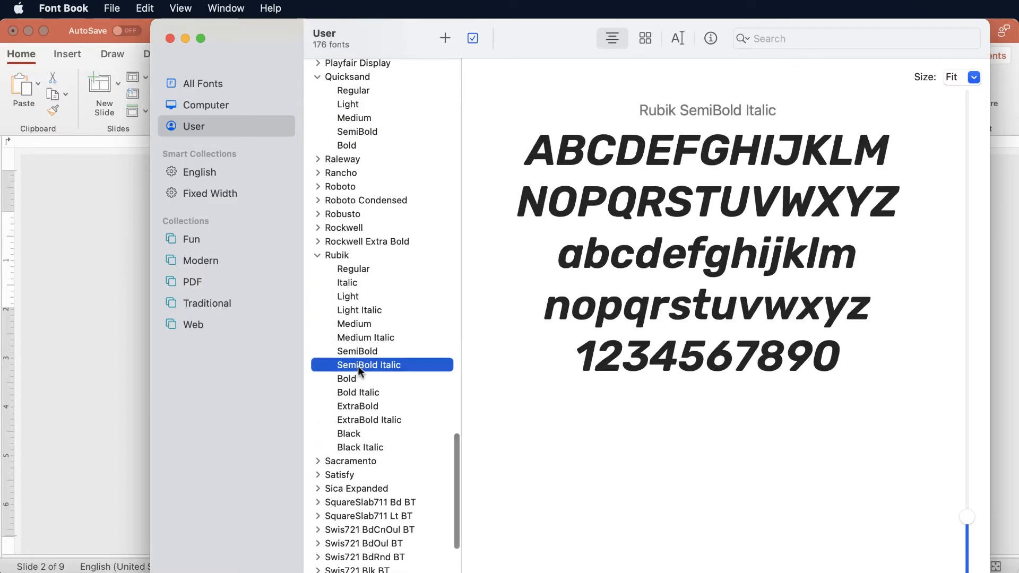
pyautogui.click(351, 324)
pyautogui.moveTo(242, 42)
pyautogui.mouseDown()
pyautogui.moveTo(554, 427)
pyautogui.moveTo(481, 493)
pyautogui.moveTo(366, 289)
pyautogui.moveTo(327, 259)
pyautogui.moveTo(254, 49)
pyautogui.mouseUp()
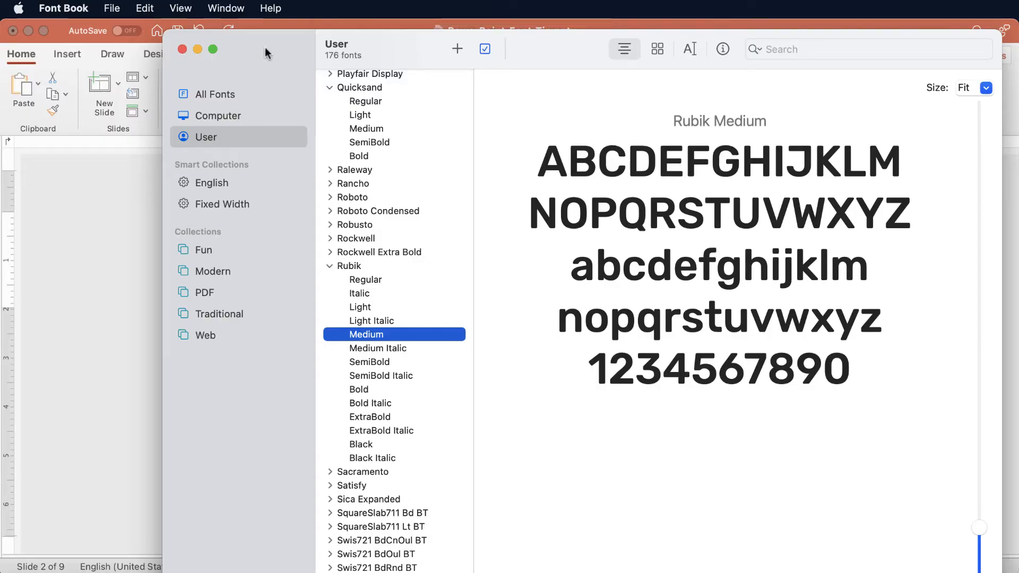
pyautogui.moveTo(265, 47); pyautogui.dragTo(240, 49)
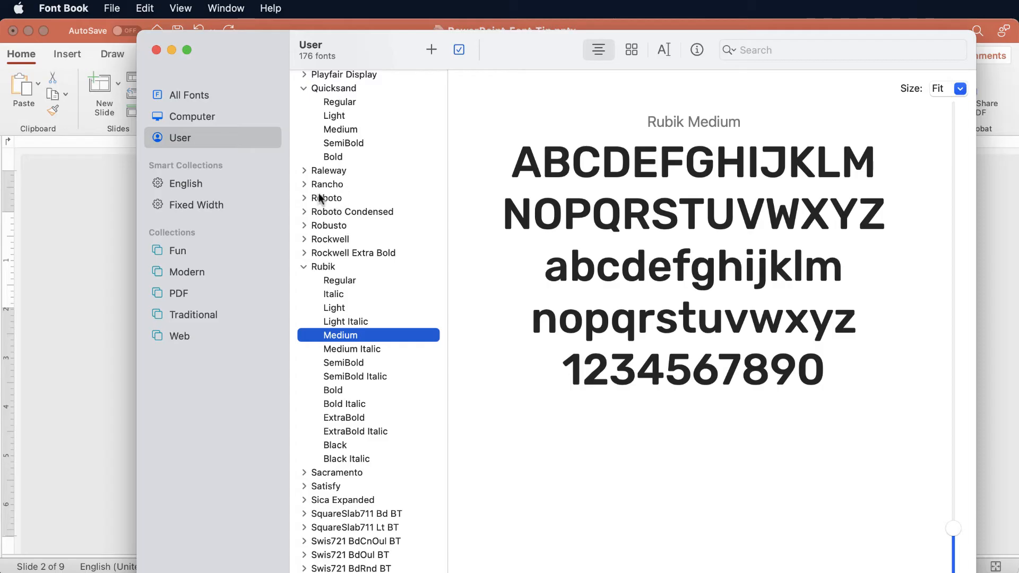
pyautogui.click(304, 171)
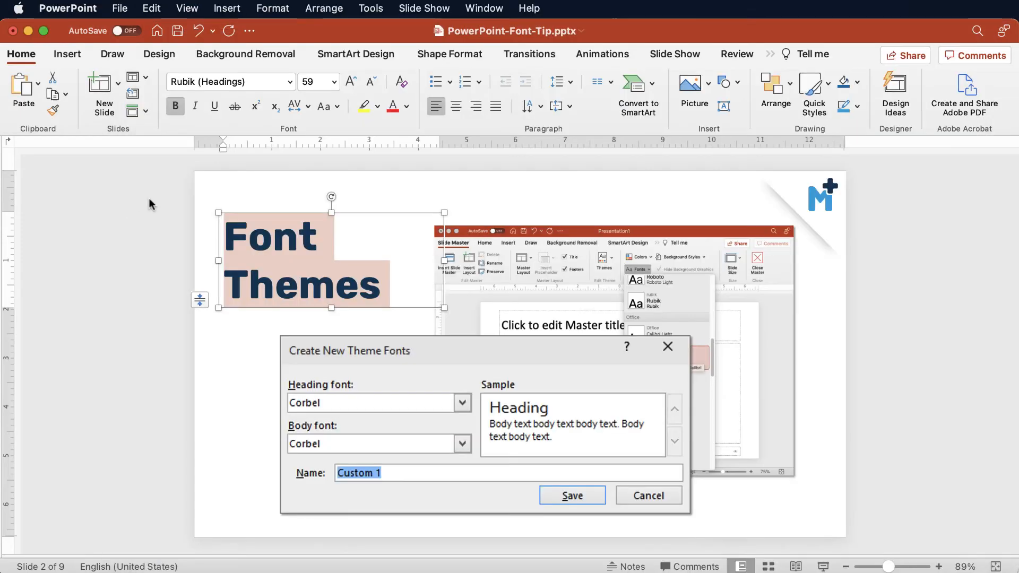
# Return to PowerPoint, set the "Font Themes" title's font to Raleway and look up the Raleway entry in the font list.
pyautogui.click(290, 82)
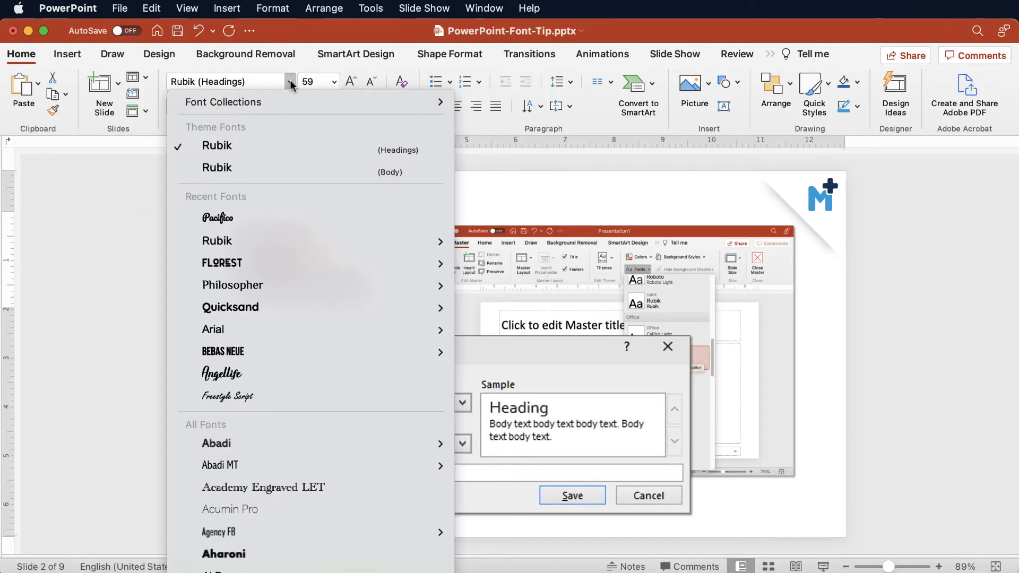
pyautogui.click(250, 84)
pyautogui.click(262, 79)
pyautogui.write('R')
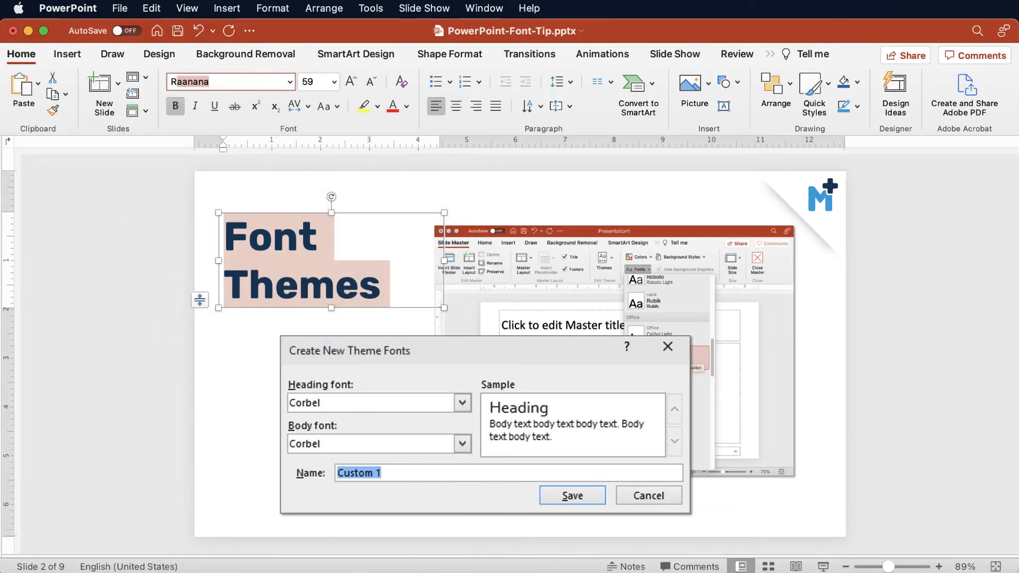
pyautogui.write('aleway')
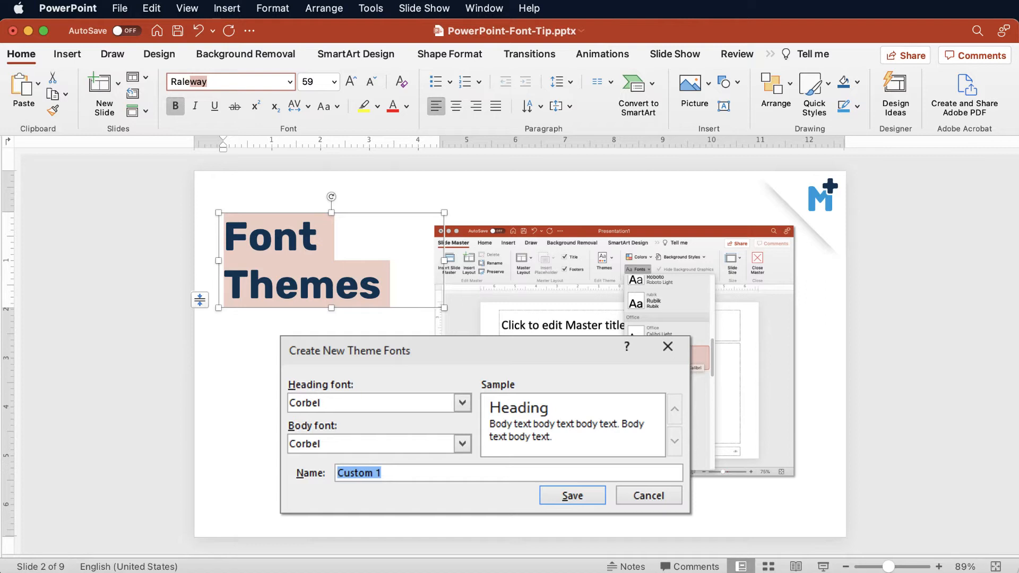
pyautogui.press('Return')
pyautogui.click(289, 81)
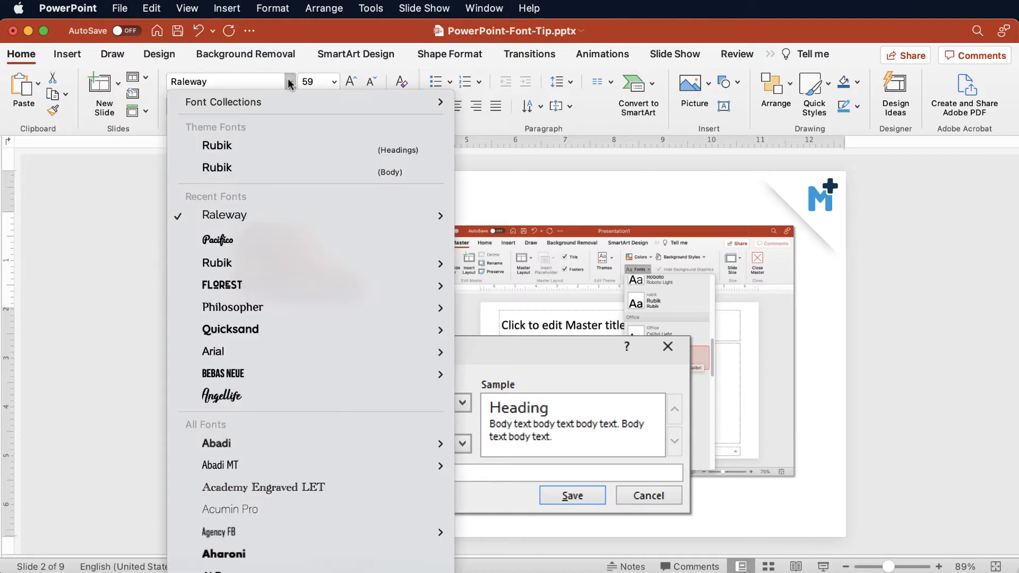
pyautogui.moveTo(281, 215)
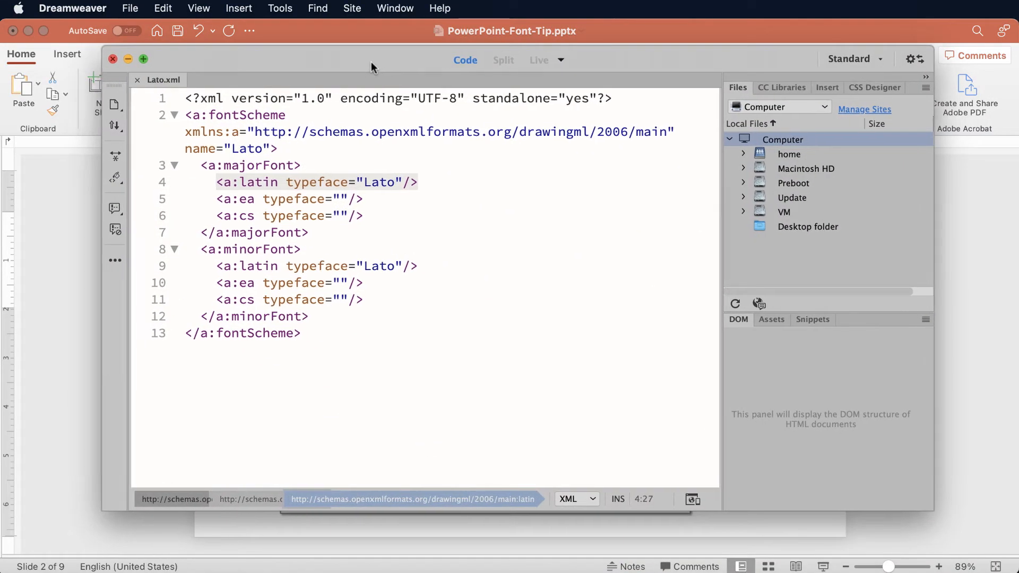
# Switch to Lato.xml in Dreamweaver and change the font scheme's name attribute to "Raleway".
pyautogui.click(407, 232)
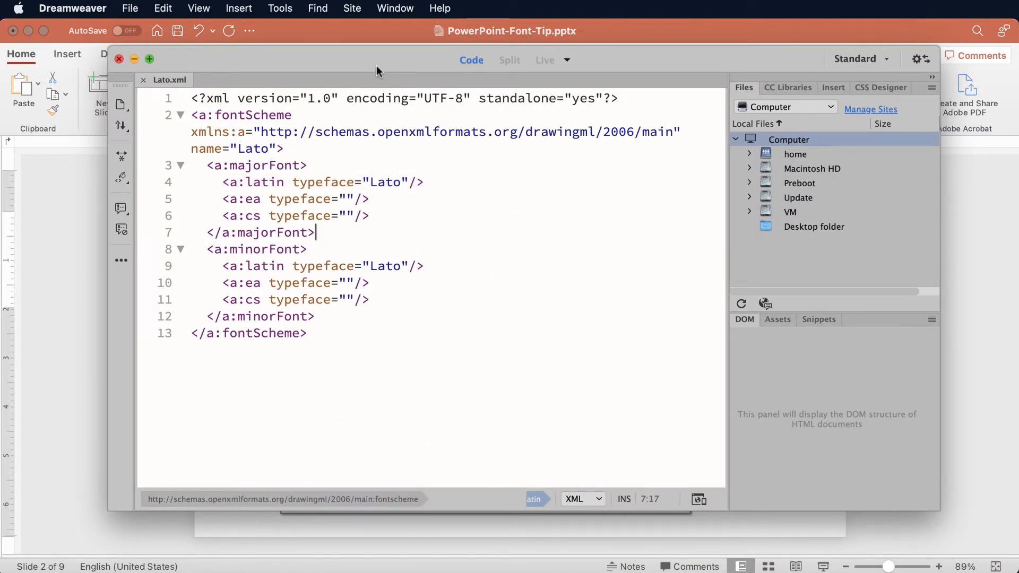
pyautogui.moveTo(373, 63); pyautogui.dragTo(386, 87)
pyautogui.click(284, 173)
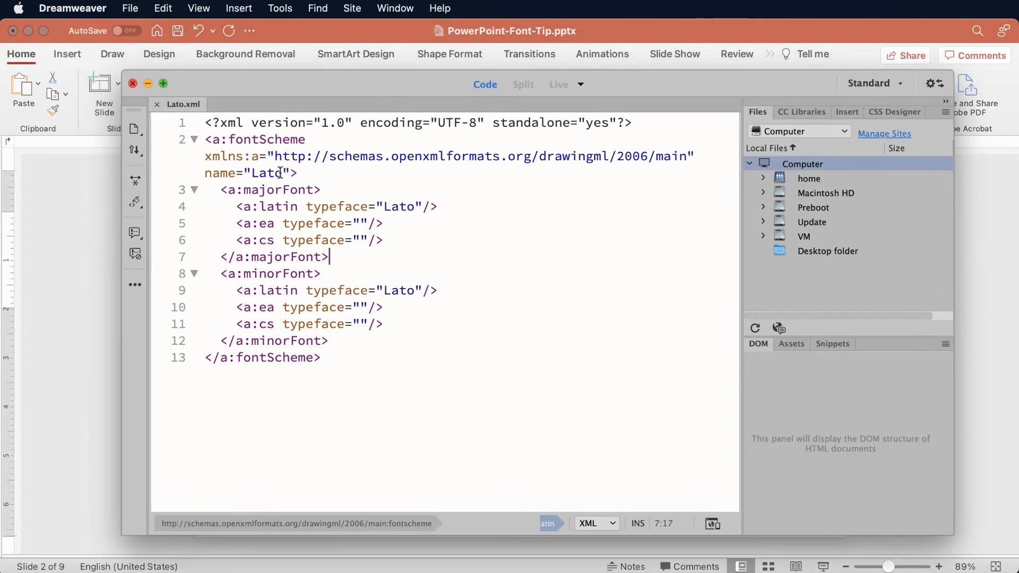
pyautogui.press('BackSpace')
pyautogui.press('BackSpace')
pyautogui.press('BackSpace')
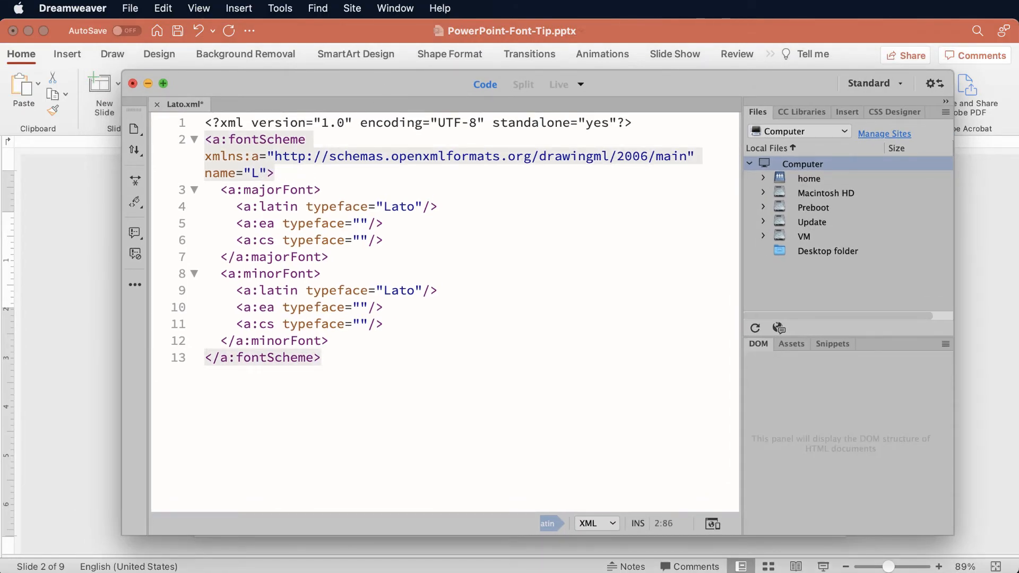
pyautogui.press('BackSpace')
pyautogui.write('Ralewa')
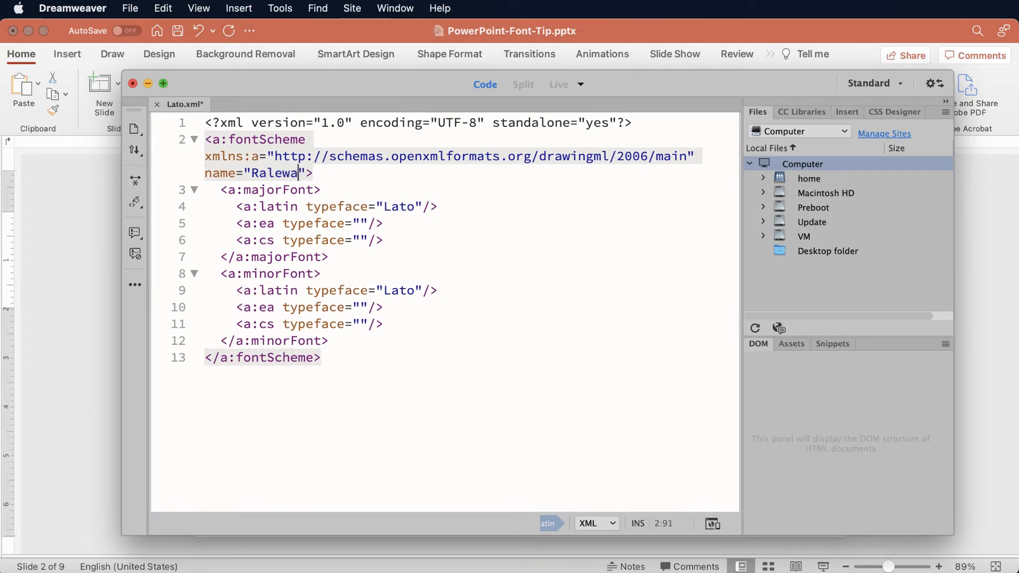
pyautogui.write('y')
# Set the Latin typeface of the majorFont element to "Raleway".
pyautogui.click(417, 206)
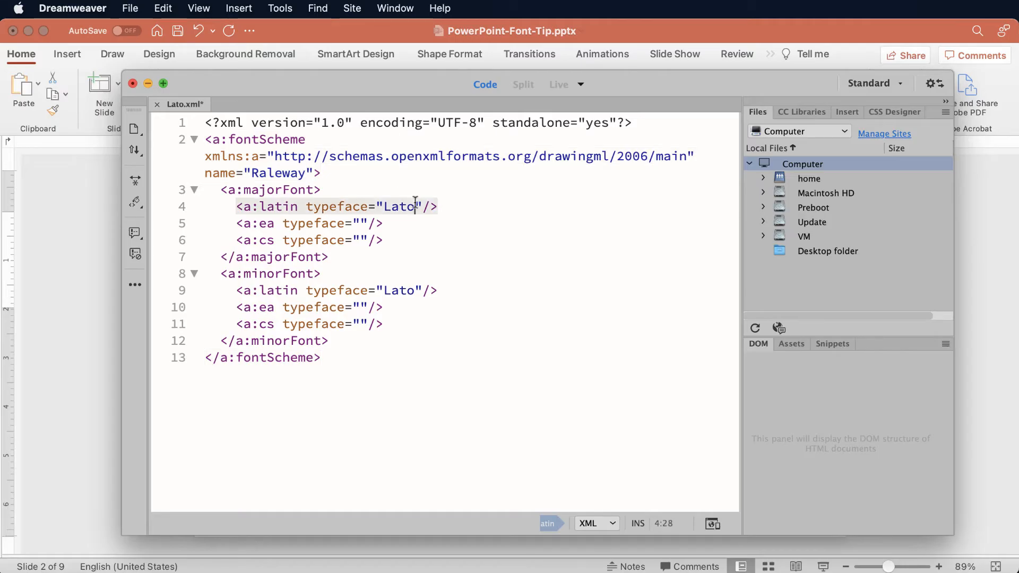
pyautogui.press('BackSpace')
pyautogui.press('BackSpace')
pyautogui.press('BackSpace')
pyautogui.press('BackSpace')
pyautogui.write('Raleway')
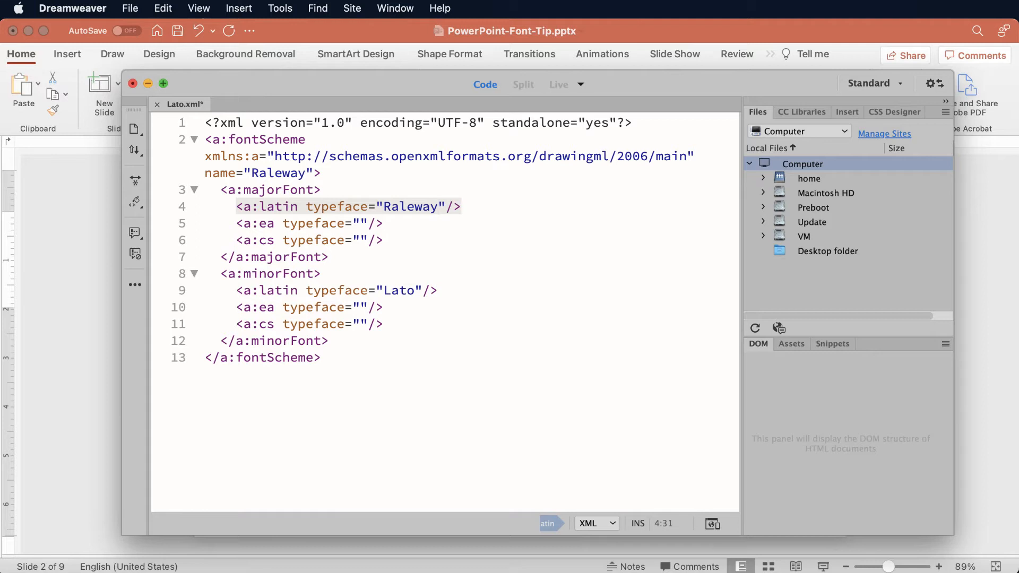
# Set the Latin typeface of the minorFont element to "Raleway".
pyautogui.click(418, 291)
pyautogui.press('BackSpace')
pyautogui.press('BackSpace')
pyautogui.press('BackSpace')
pyautogui.press('BackSpace')
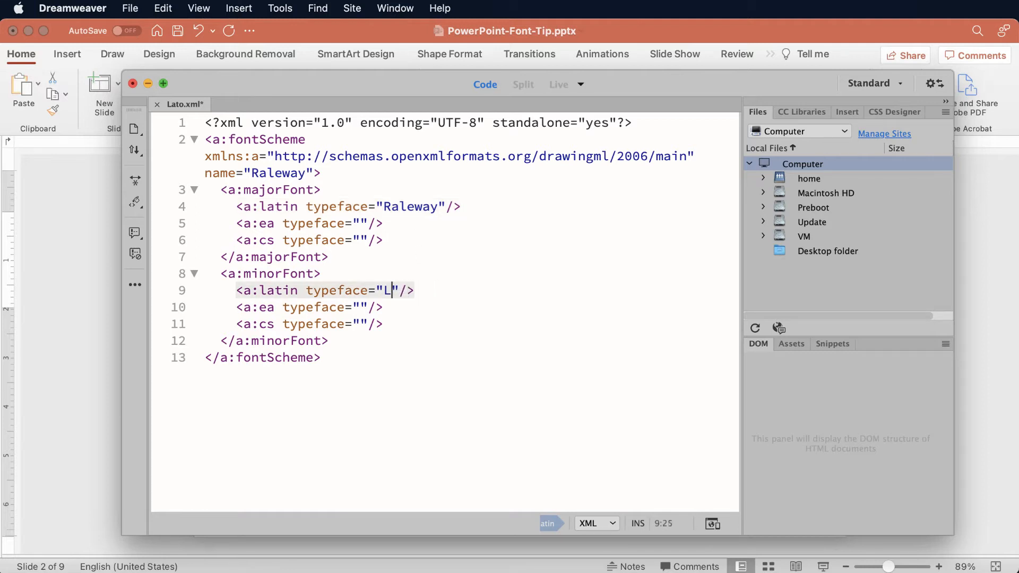
pyautogui.write('Rale')
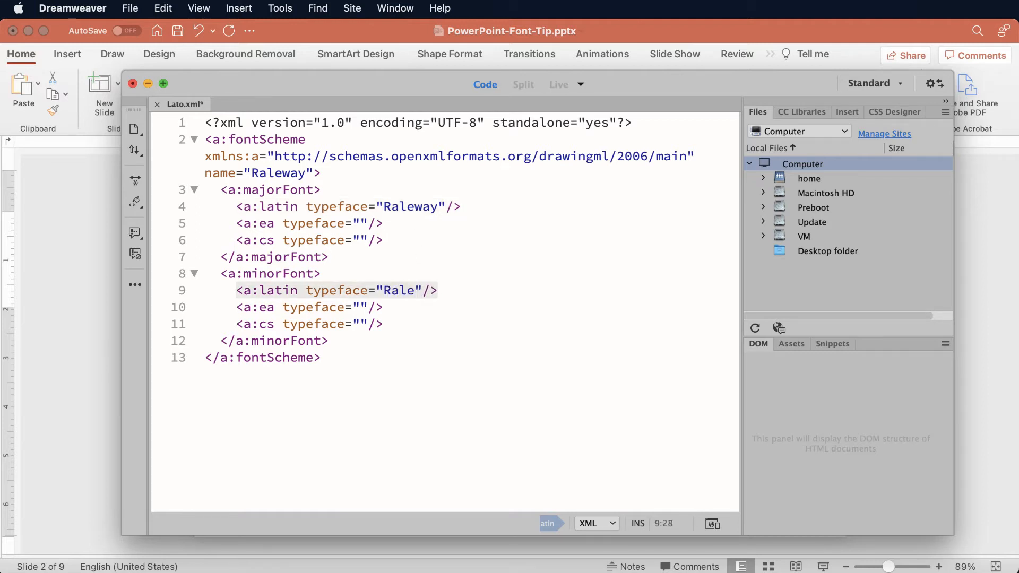
pyautogui.write('way')
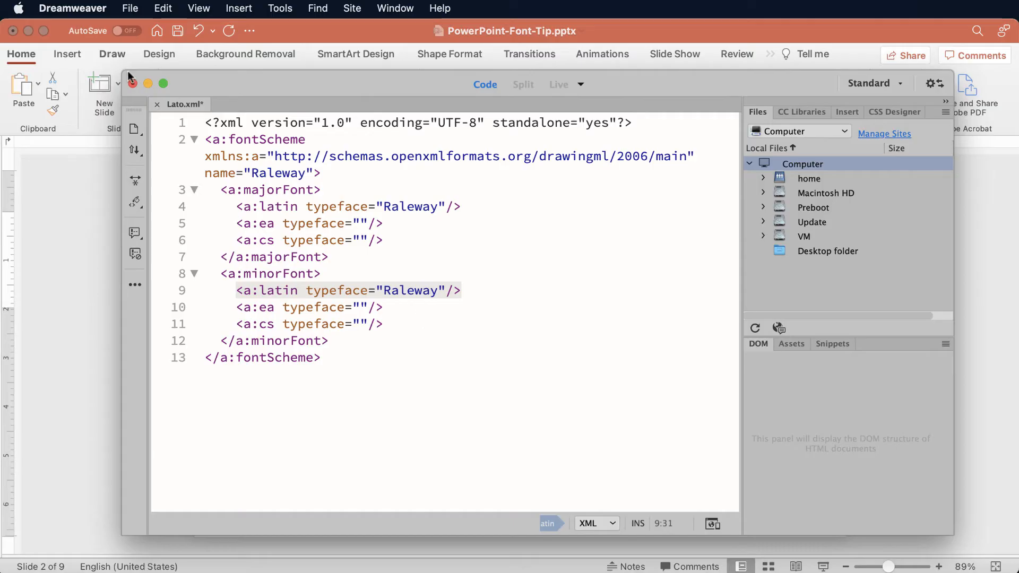
# Save the edited font scheme as a new file named Raleway.xml in the Theme Fonts folder.
pyautogui.click(130, 9)
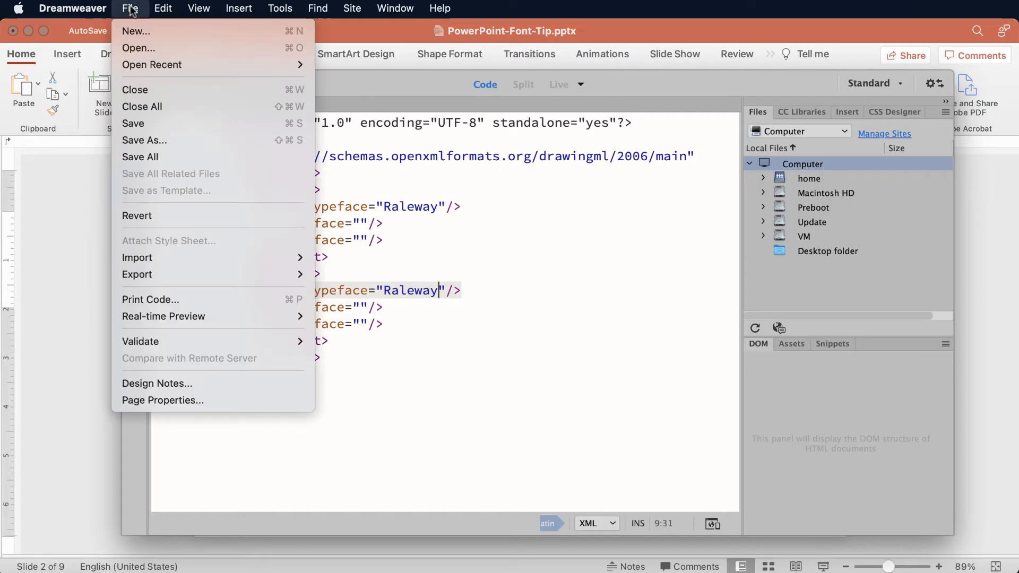
pyautogui.click(189, 140)
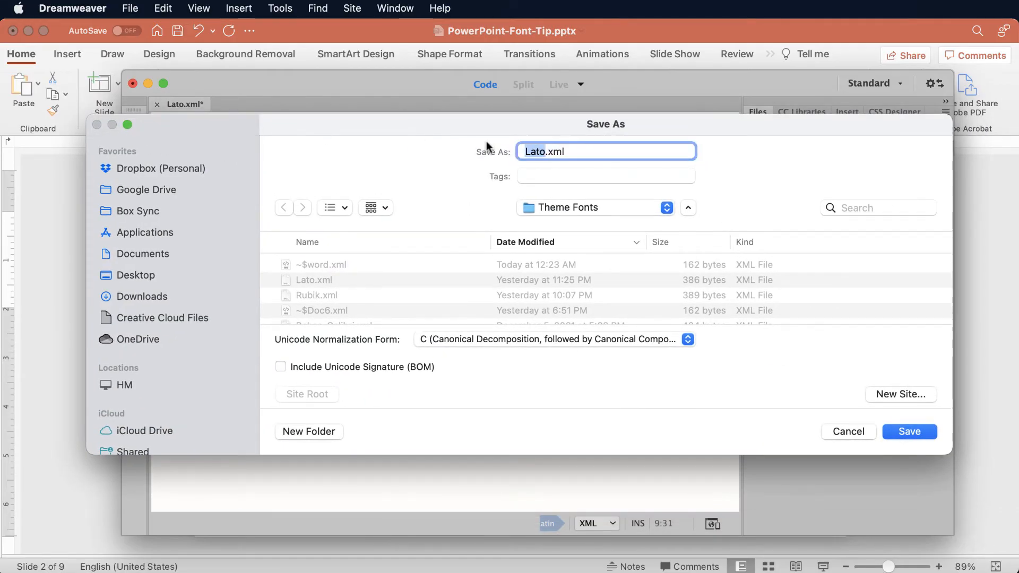
pyautogui.write('Raleway')
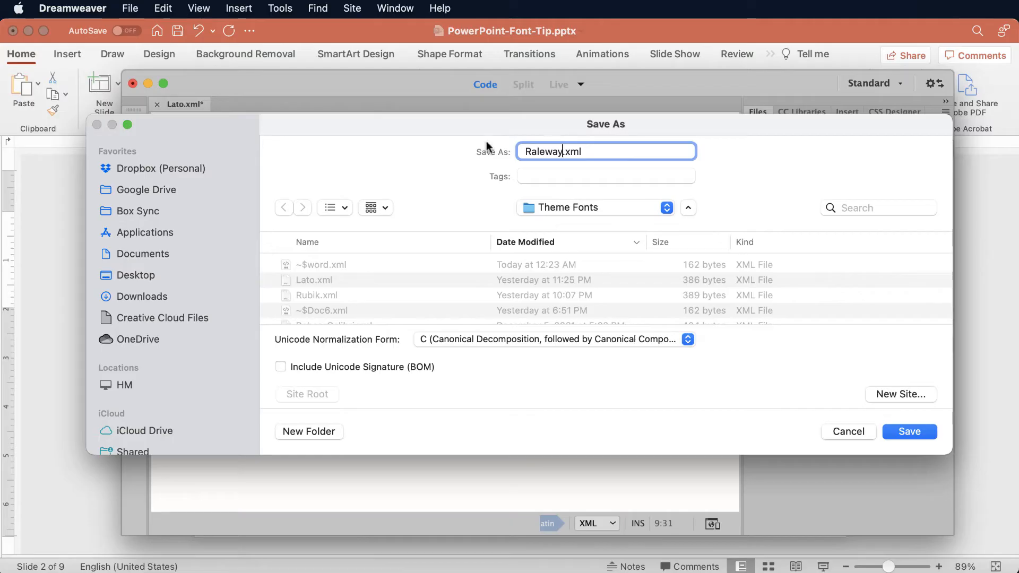
pyautogui.click(908, 431)
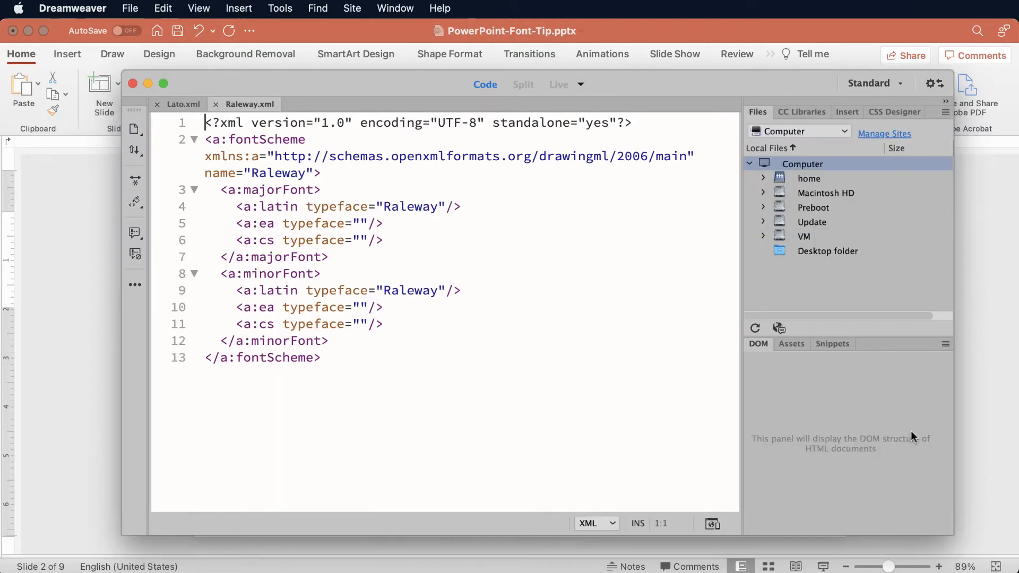
# Put the code editor window away, return to PowerPoint and open the presentation's Slide Master view.
pyautogui.doubleClick(295, 82)
pyautogui.click(114, 292)
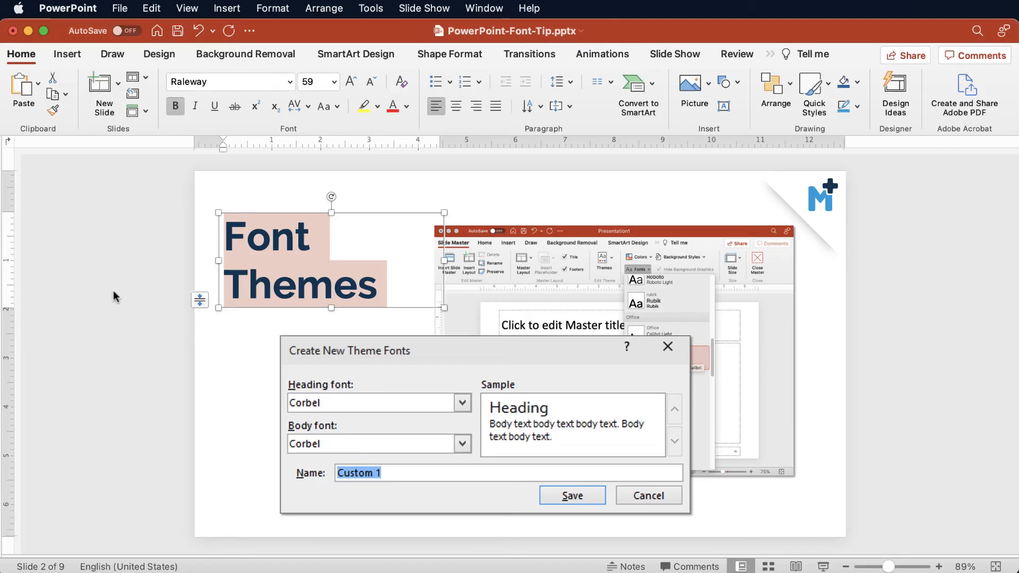
pyautogui.click(187, 8)
pyautogui.moveTo(203, 157)
pyautogui.click(369, 157)
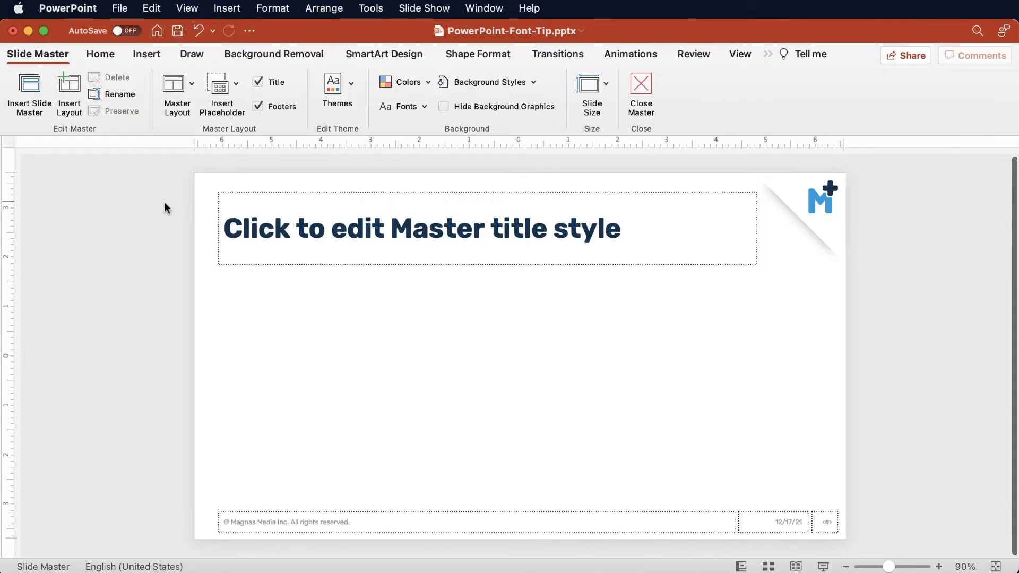
# Apply the custom Raleway theme fonts to the slide master.
pyautogui.click(416, 106)
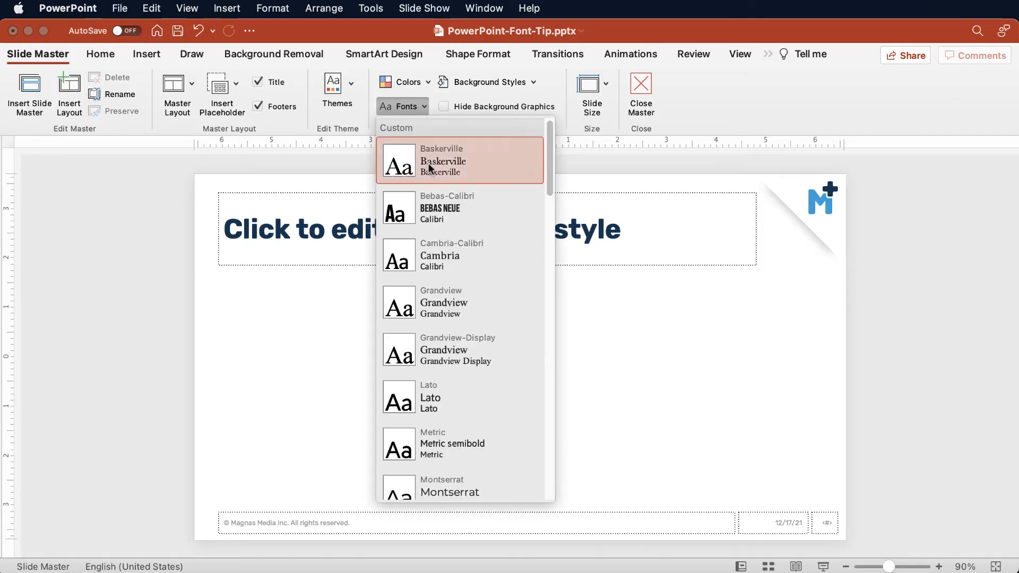
pyautogui.scroll(-2, 453, 344)
pyautogui.scroll(-5, 452, 344)
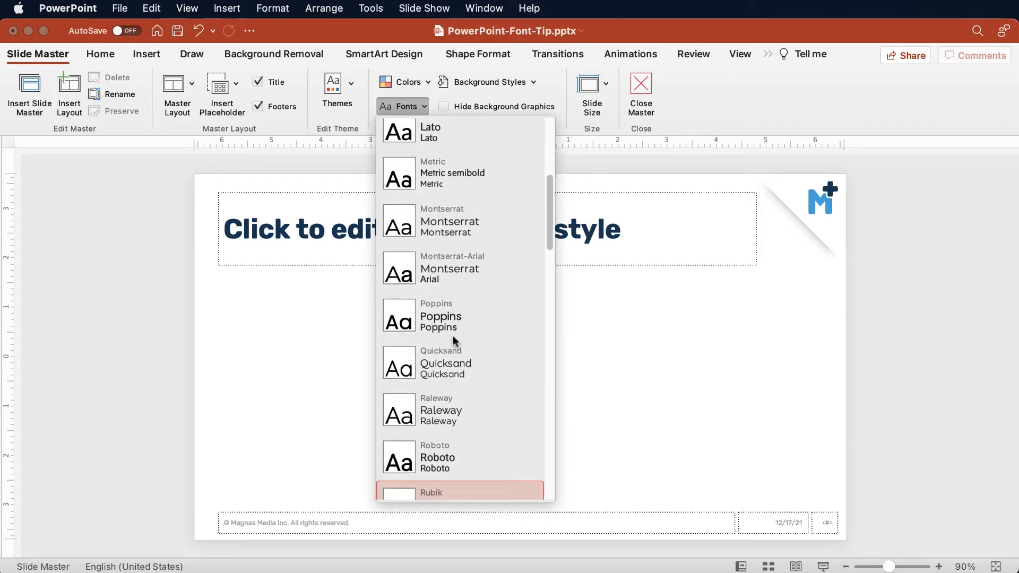
pyautogui.click(489, 356)
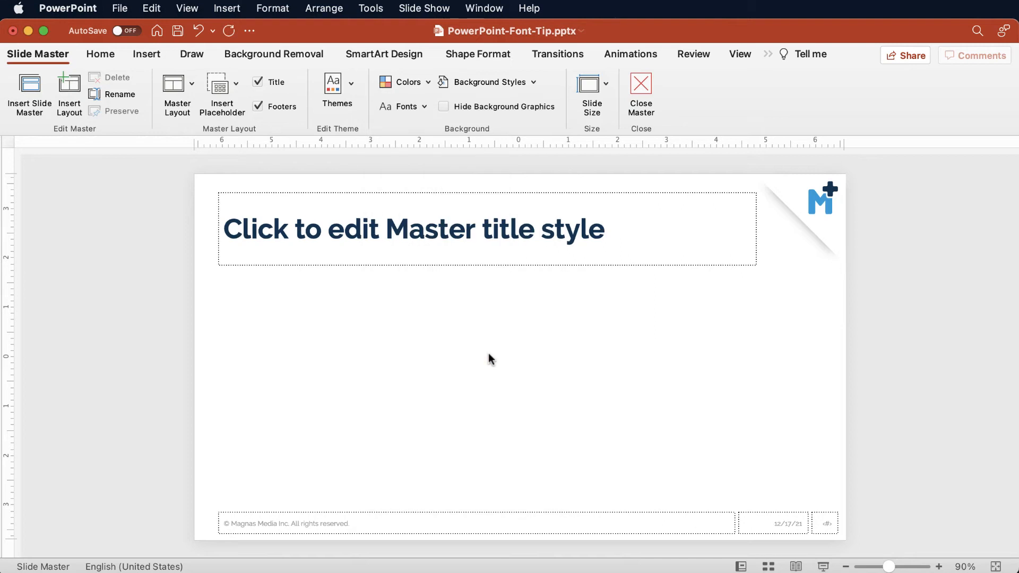
# Turn bold off and back on for the master title placeholder.
pyautogui.click(105, 60)
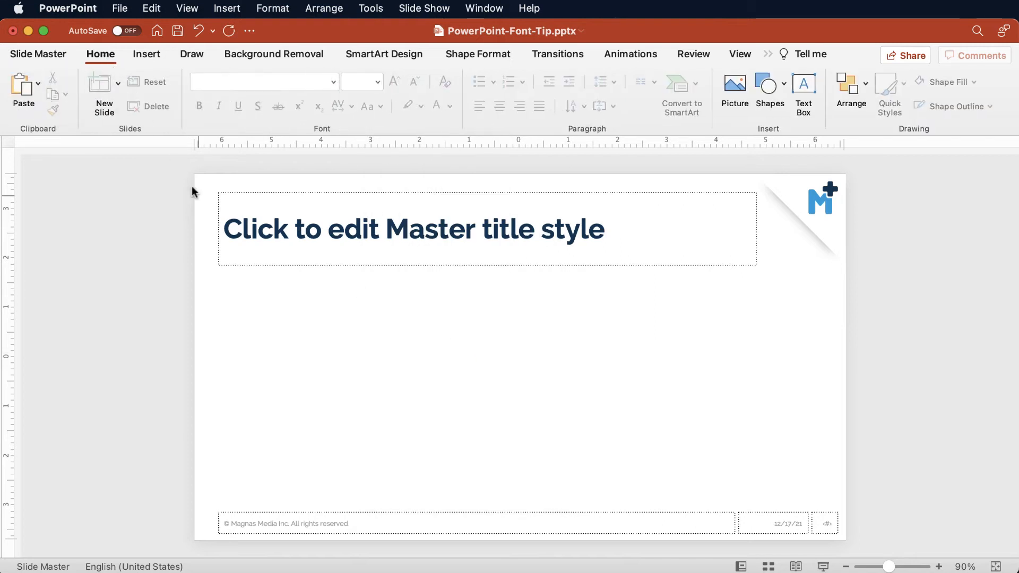
pyautogui.click(256, 217)
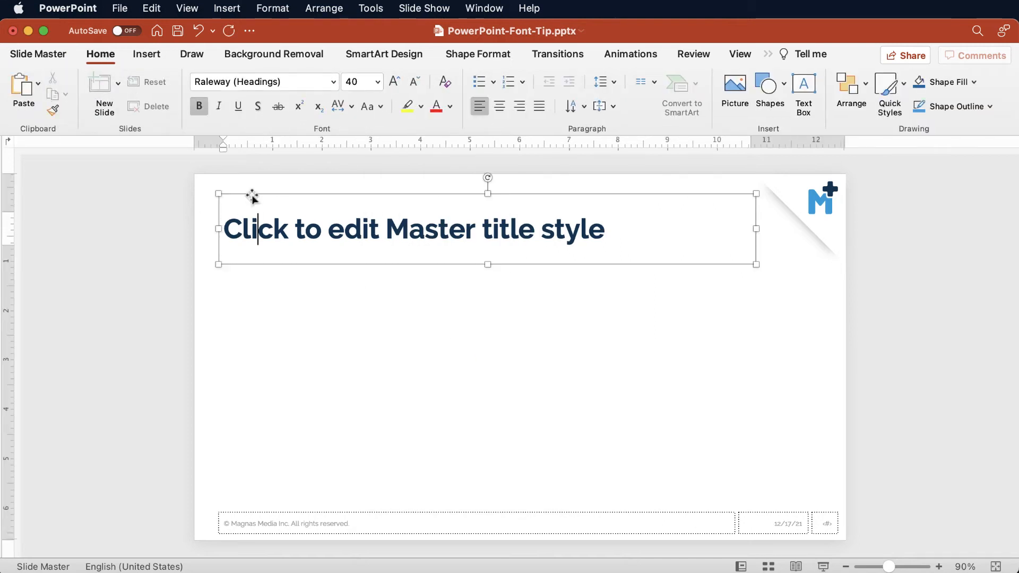
pyautogui.click(251, 196)
pyautogui.click(200, 108)
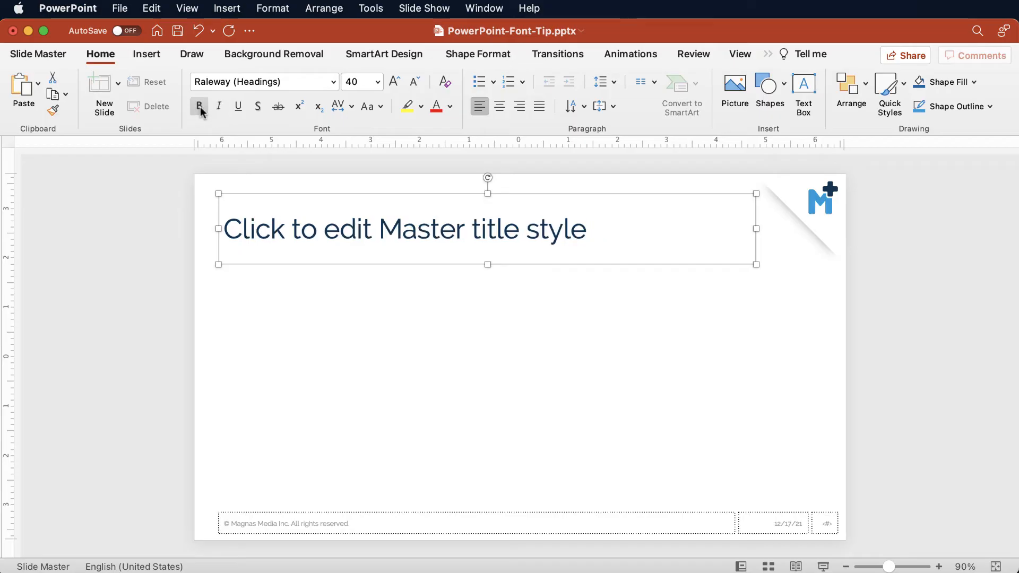
pyautogui.click(199, 106)
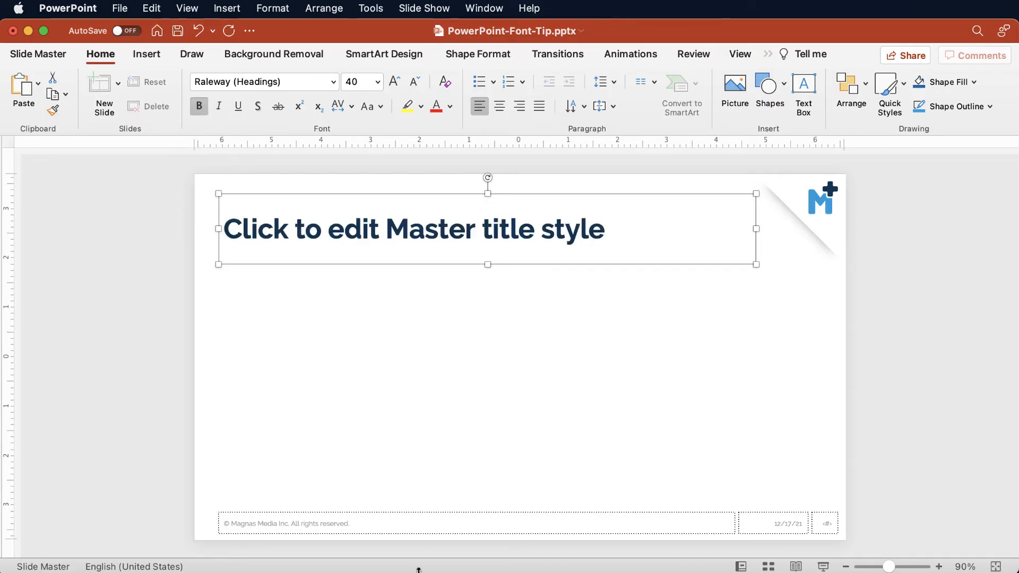
# Switch to Dreamweaver, set the majorFont Latin typeface in Raleway.xml to "Raleway Light" and save the file.
pyautogui.press('super+Tab')
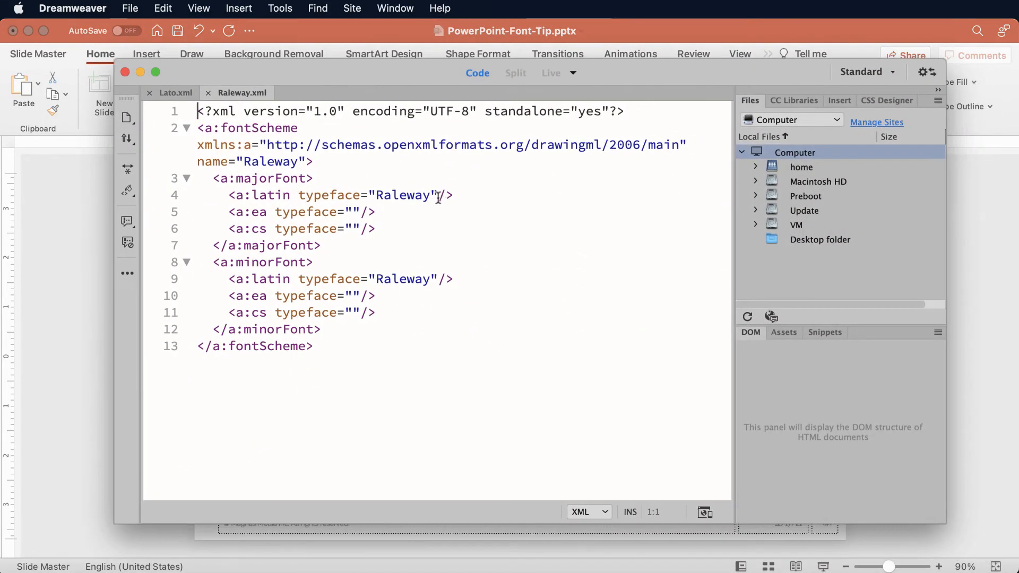
pyautogui.click(438, 195)
pyautogui.write('L')
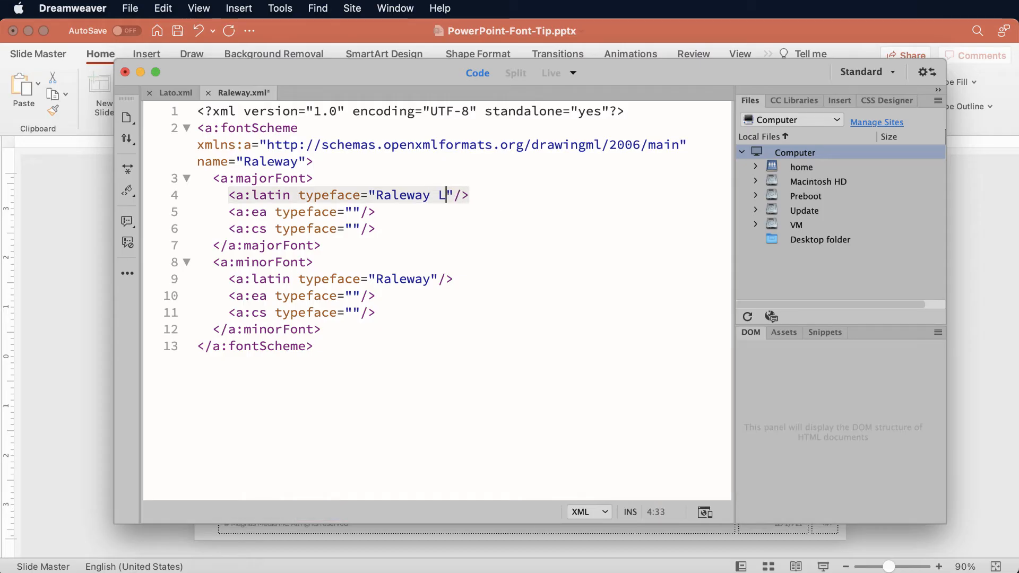
pyautogui.write('ight')
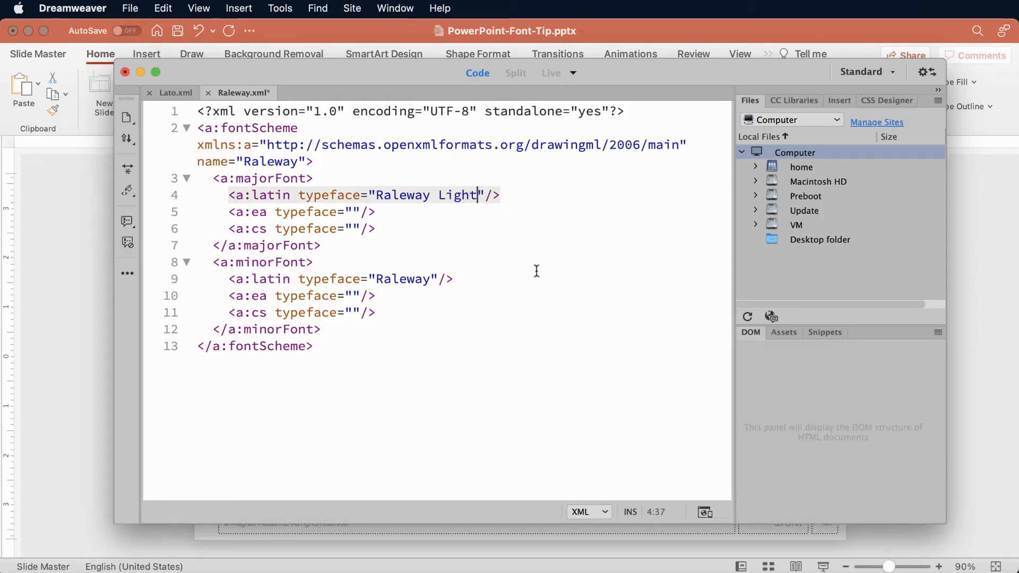
pyautogui.click(536, 271)
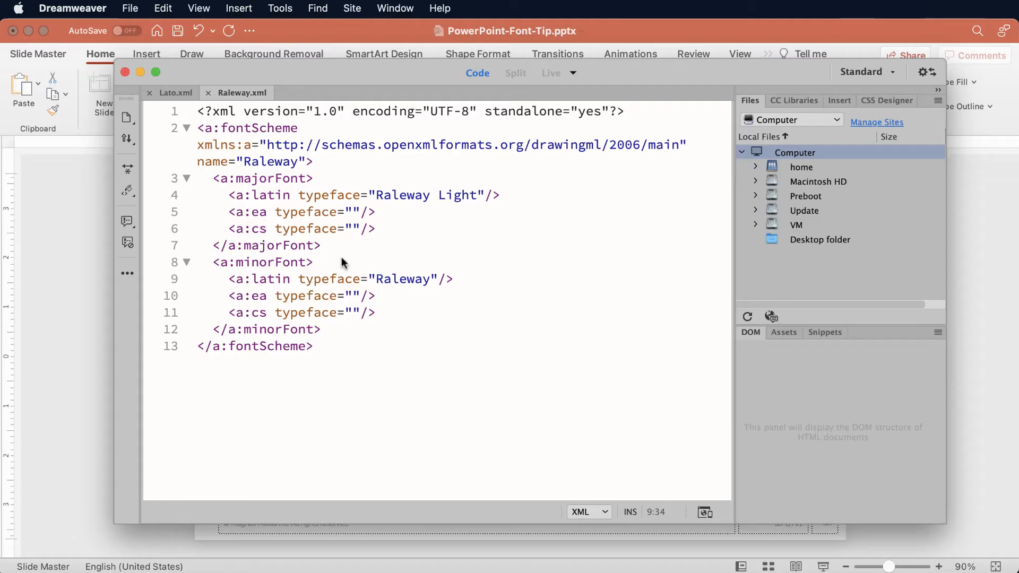
# Return to PowerPoint and apply the edited Raleway theme fonts, with Raleway Light headings, to the slide master.
pyautogui.click(68, 219)
pyautogui.click(143, 200)
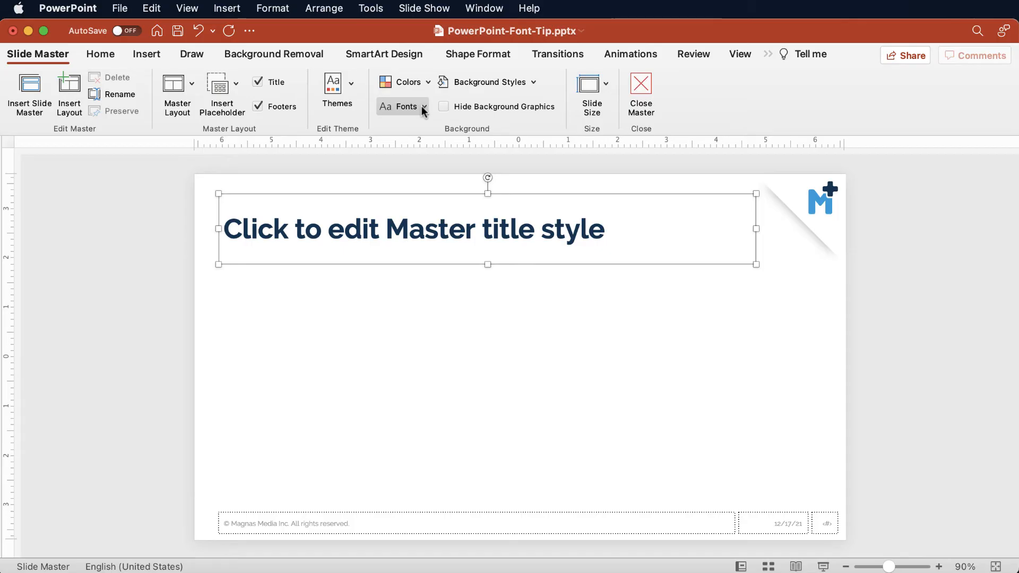
pyautogui.click(419, 106)
pyautogui.scroll(-5, 459, 304)
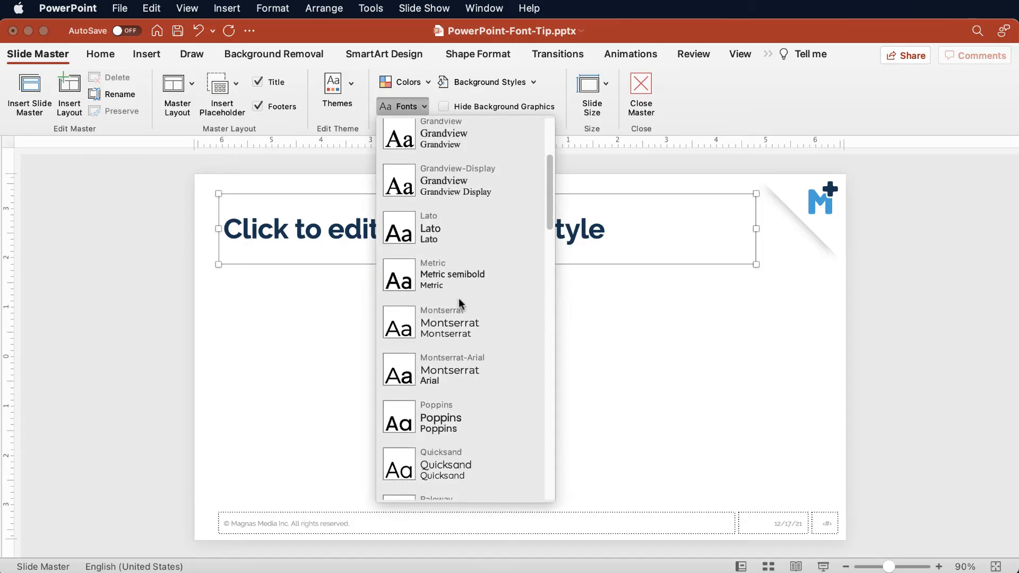
pyautogui.scroll(-6, 460, 305)
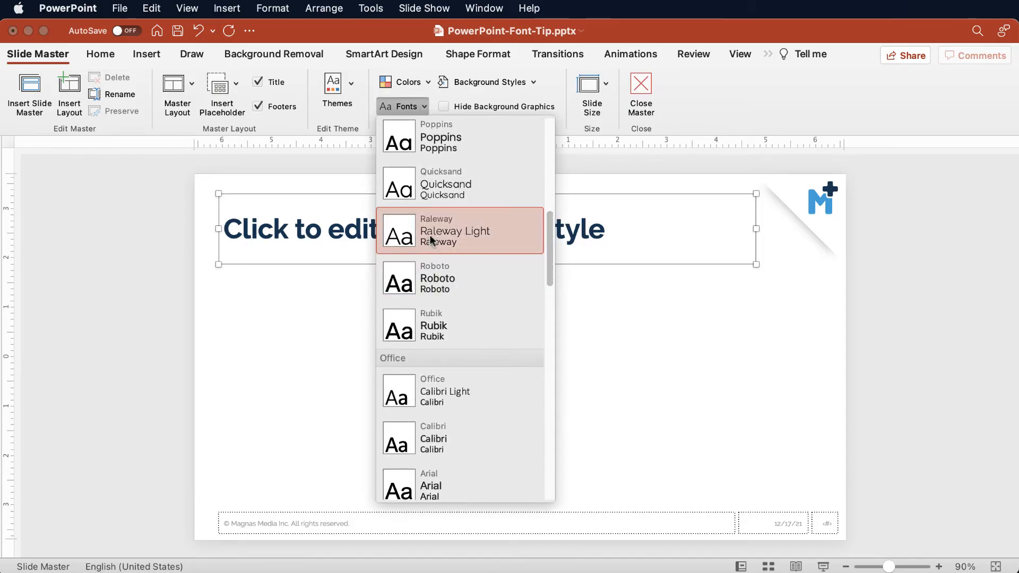
pyautogui.click(431, 240)
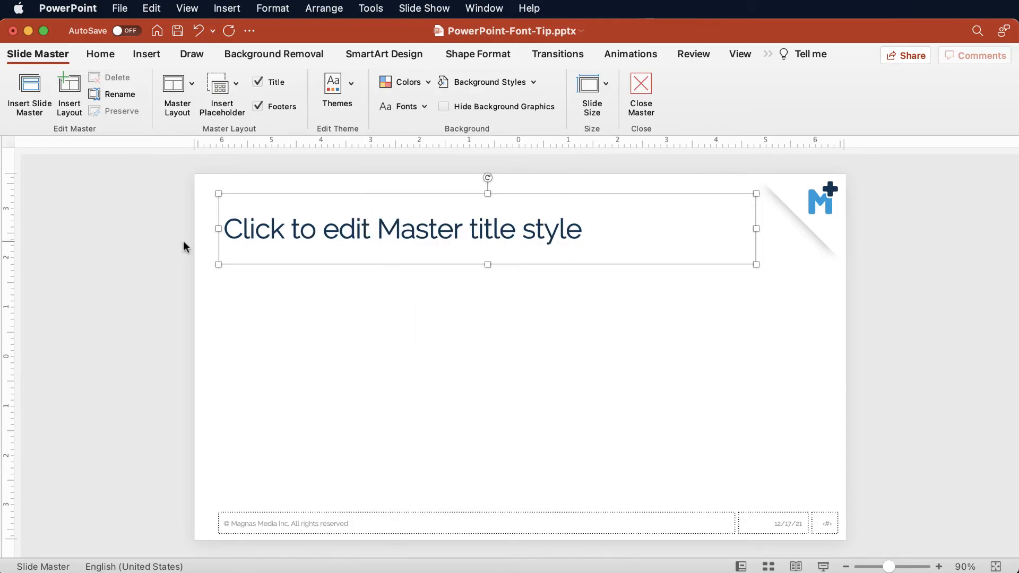
# Check which heading and body theme fonts the font list offers for the master title placeholder.
pyautogui.click(100, 54)
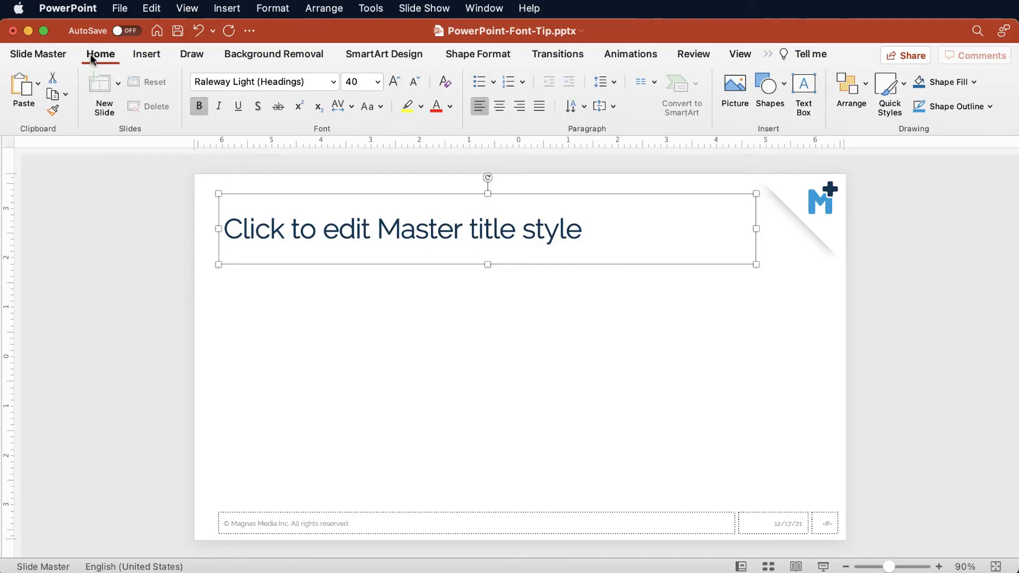
pyautogui.click(333, 82)
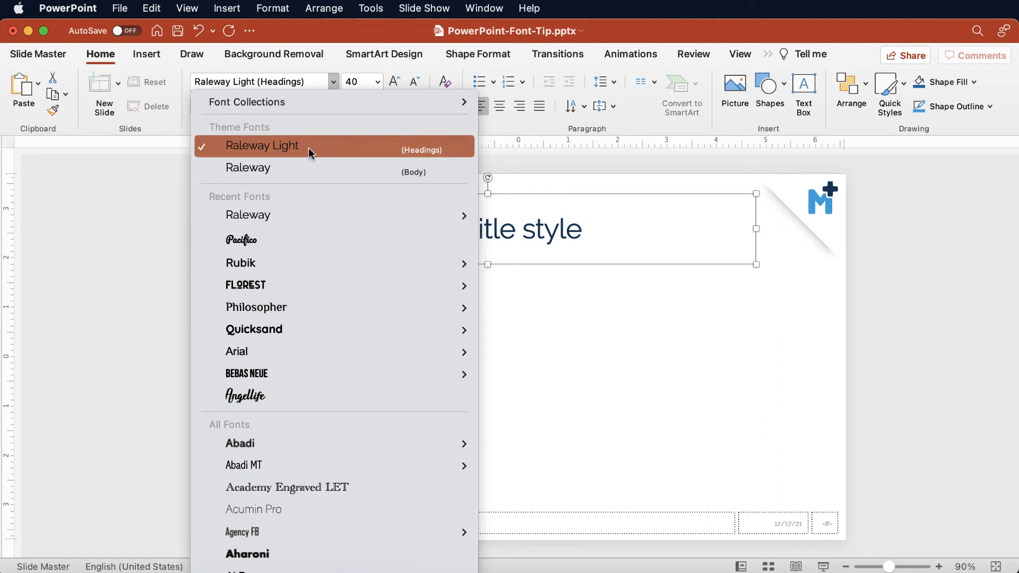
pyautogui.click(526, 172)
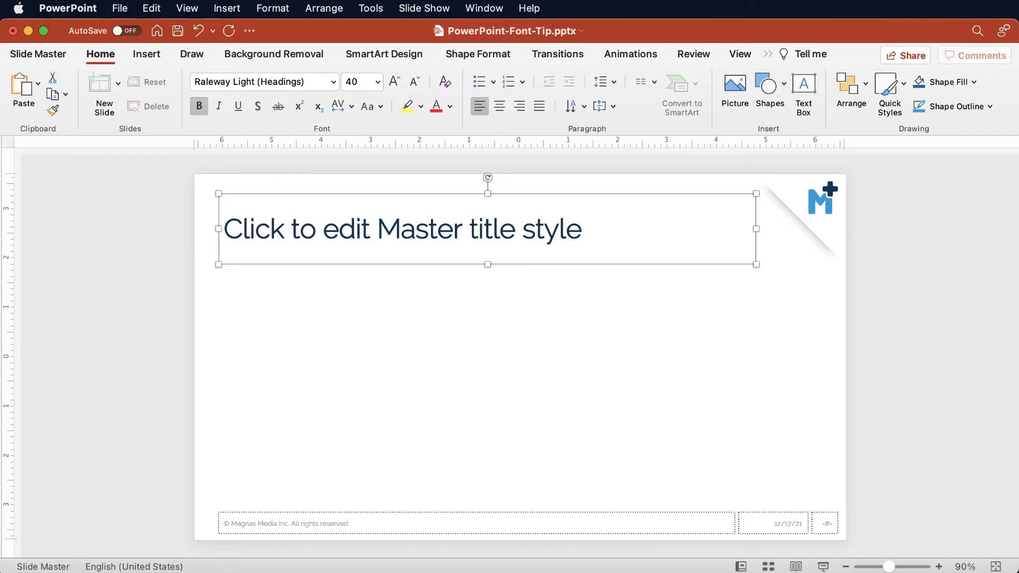
# Switch to Dreamweaver and review the majorFont Latin typeface entry in Raleway.xml.
pyautogui.press('super+Tab')
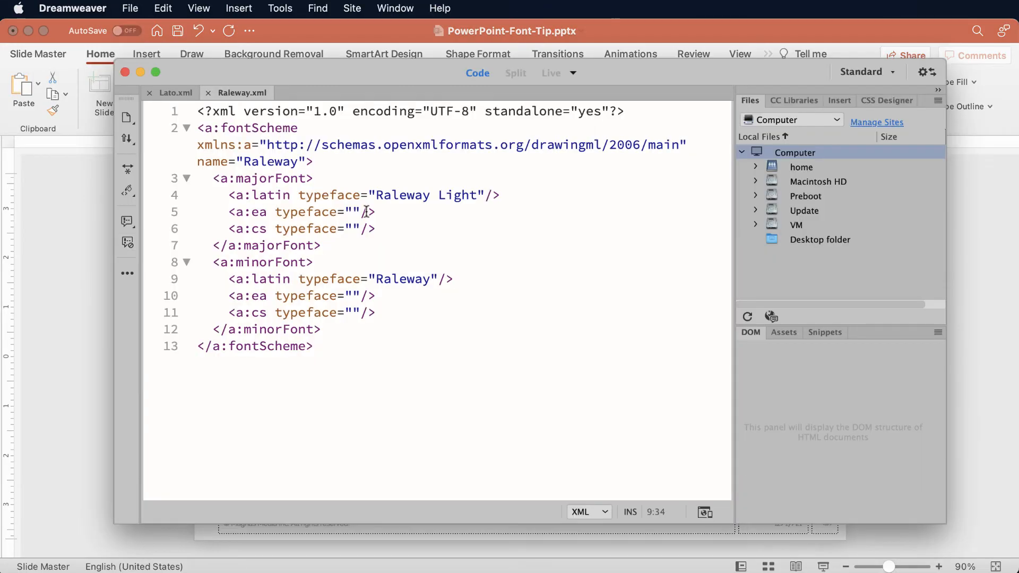
pyautogui.click(436, 235)
pyautogui.click(472, 195)
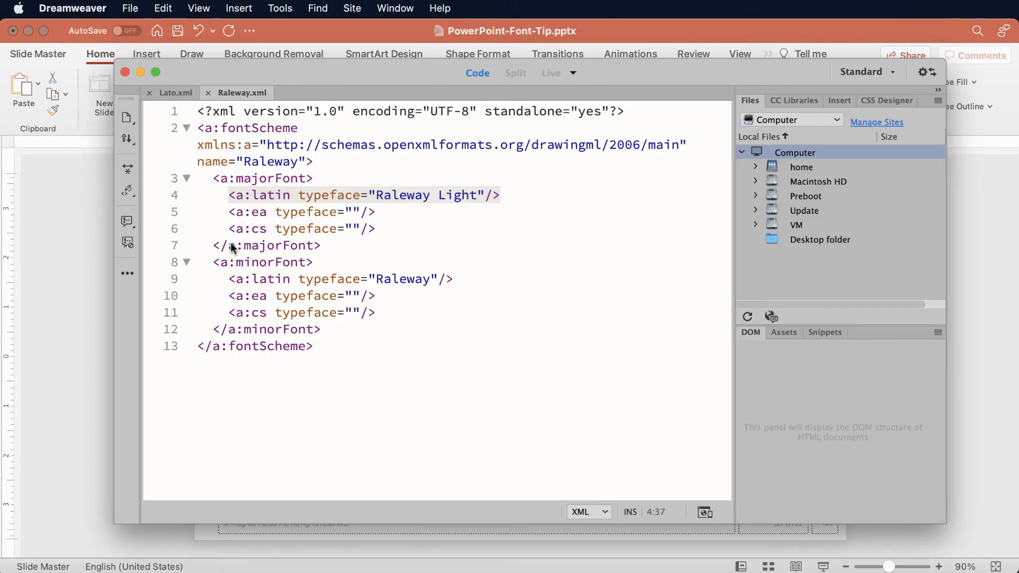
# Return to PowerPoint, test bold and italic on the master title, and leave both turned off.
pyautogui.click(14, 241)
pyautogui.click(201, 105)
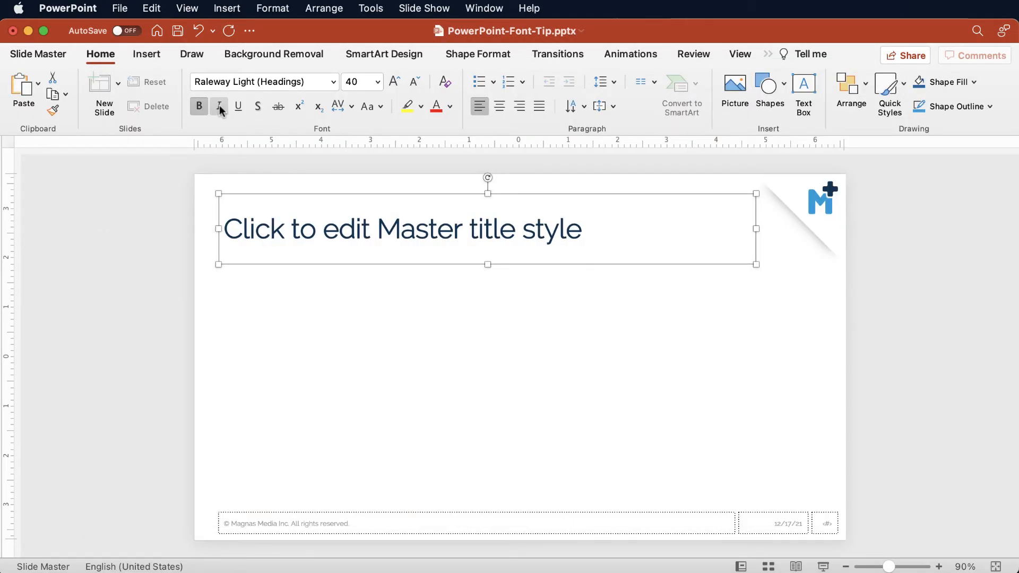
pyautogui.click(219, 107)
pyautogui.click(219, 107)
pyautogui.click(196, 107)
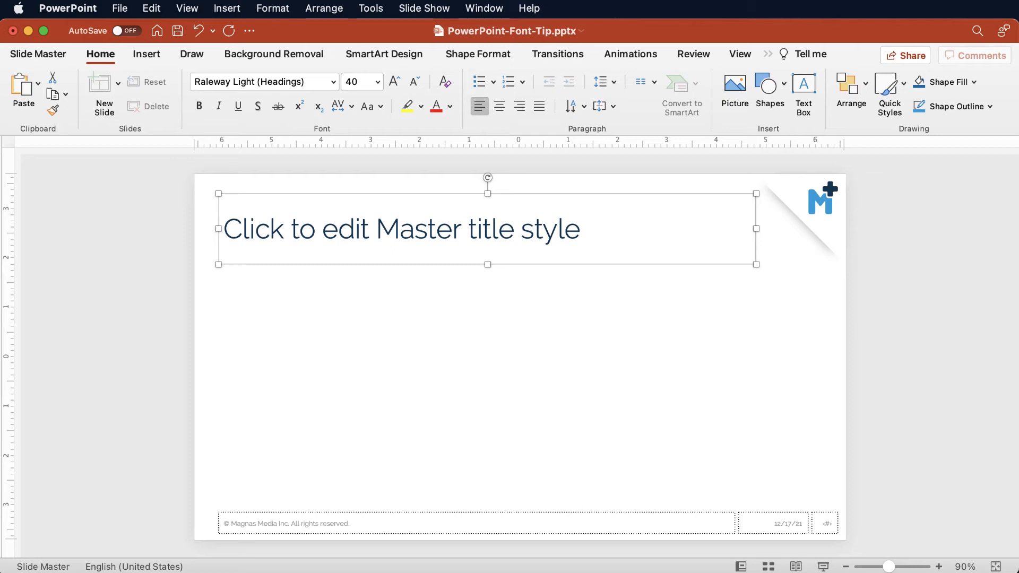
# Switch to Dreamweaver and set the majorFont Latin typeface in Raleway.xml back to "Raleway".
pyautogui.press('super+Tab')
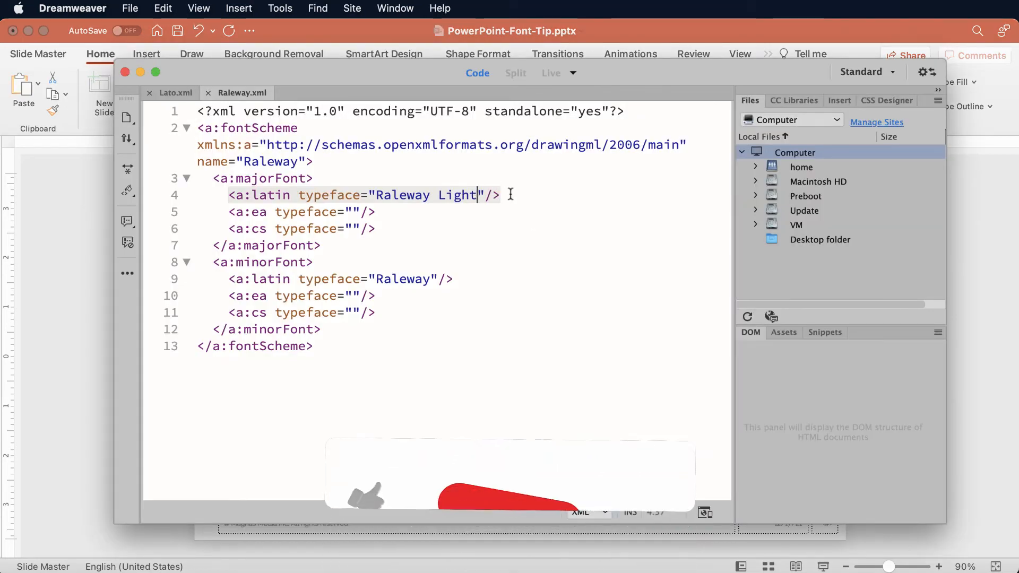
pyautogui.press('BackSpace')
pyautogui.press('BackSpace')
pyautogui.press('BackSpace')
pyautogui.press('BackSpace')
pyautogui.press('BackSpace')
pyautogui.press('BackSpace')
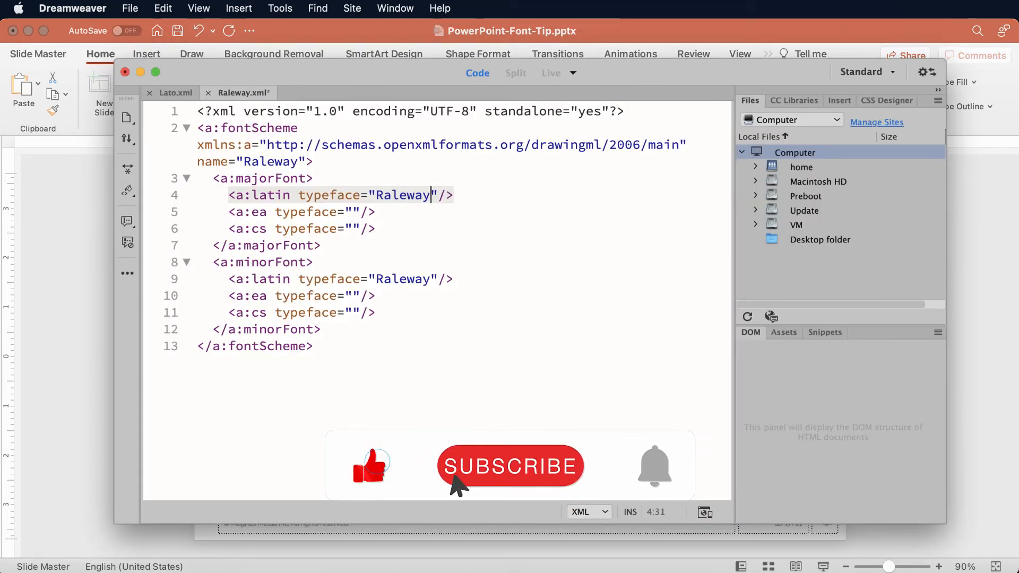
pyautogui.click(491, 296)
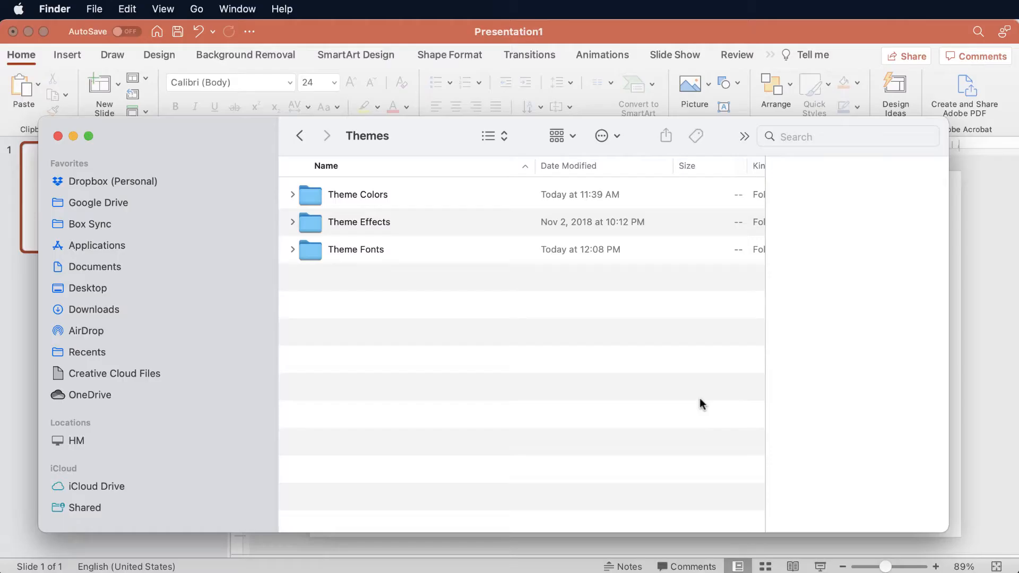
# Examine the XML files inside the Theme Fonts and Theme Colors folders, collapsing each folder after viewing it.
pyautogui.moveTo(423, 134); pyautogui.dragTo(342, 136)
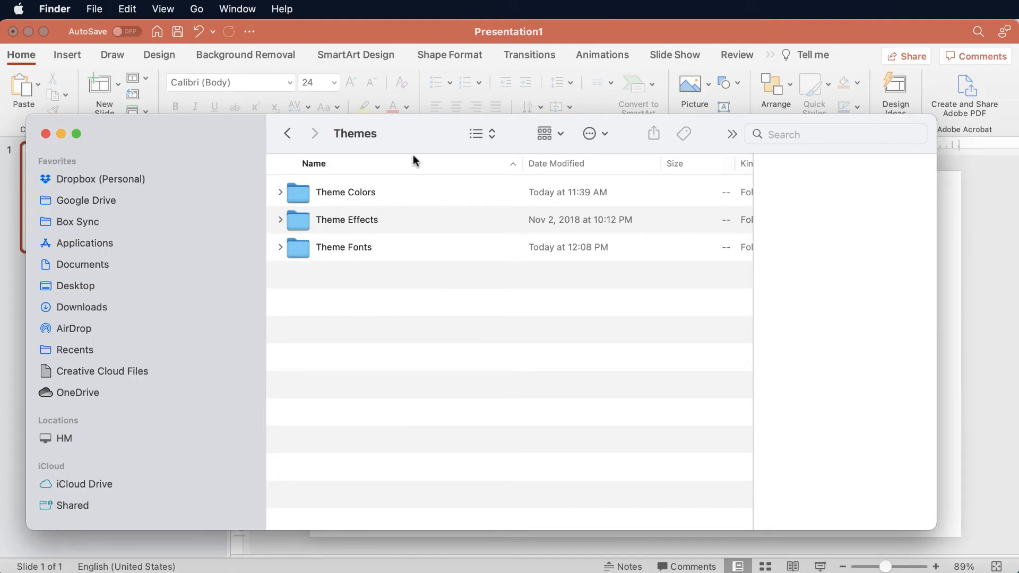
pyautogui.click(281, 248)
pyautogui.click(295, 255)
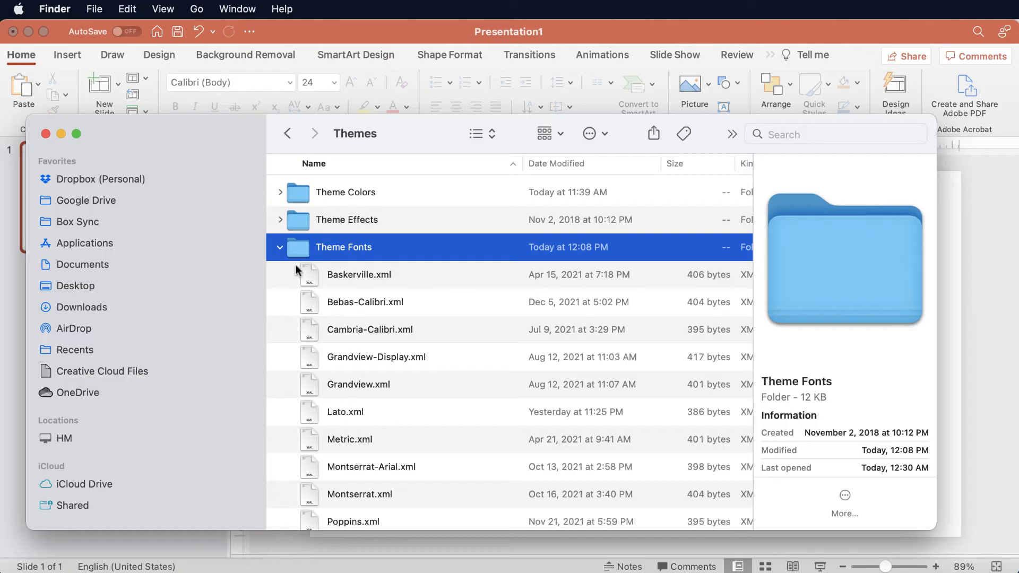
pyautogui.click(280, 247)
pyautogui.click(278, 194)
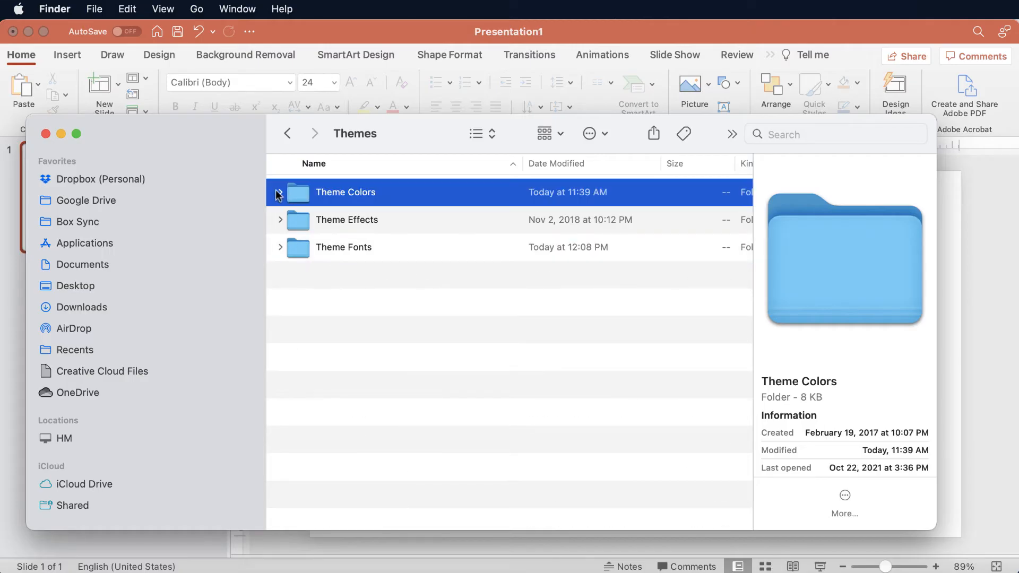
pyautogui.click(279, 194)
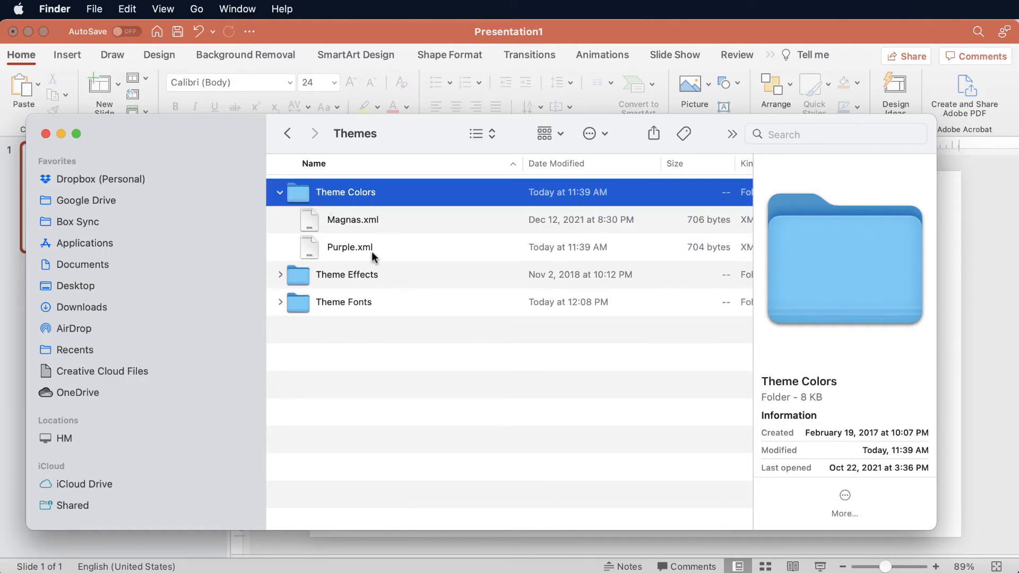
pyautogui.click(280, 194)
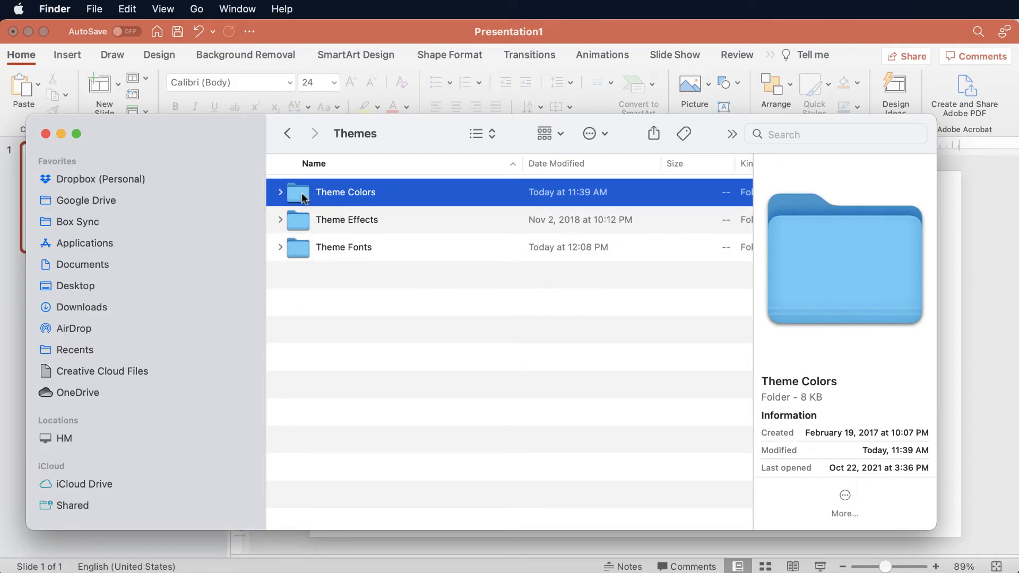
# Switch to PowerPoint and open the Slide Master view of Presentation1.
pyautogui.click(419, 27)
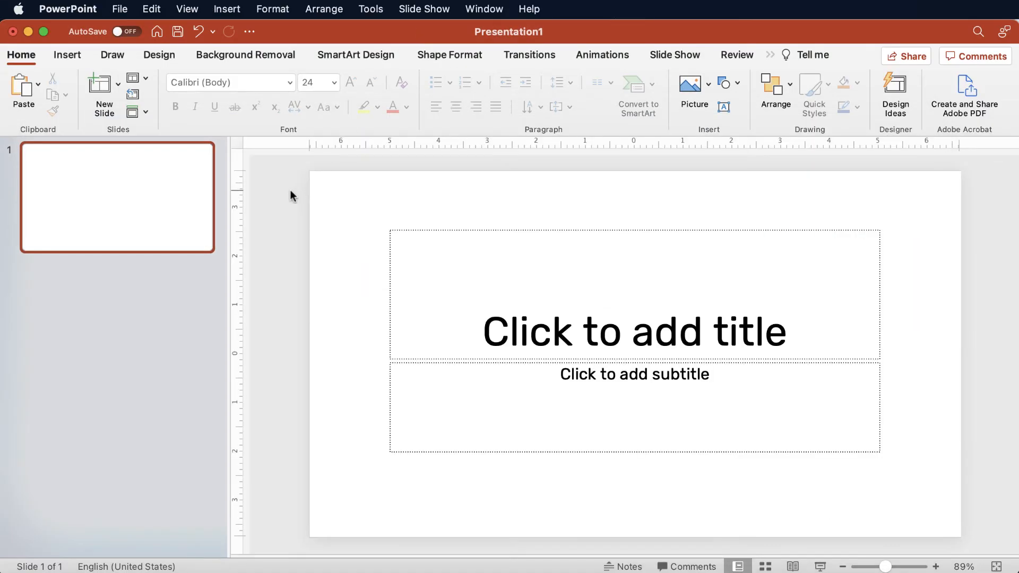
pyautogui.click(191, 8)
pyautogui.moveTo(198, 202)
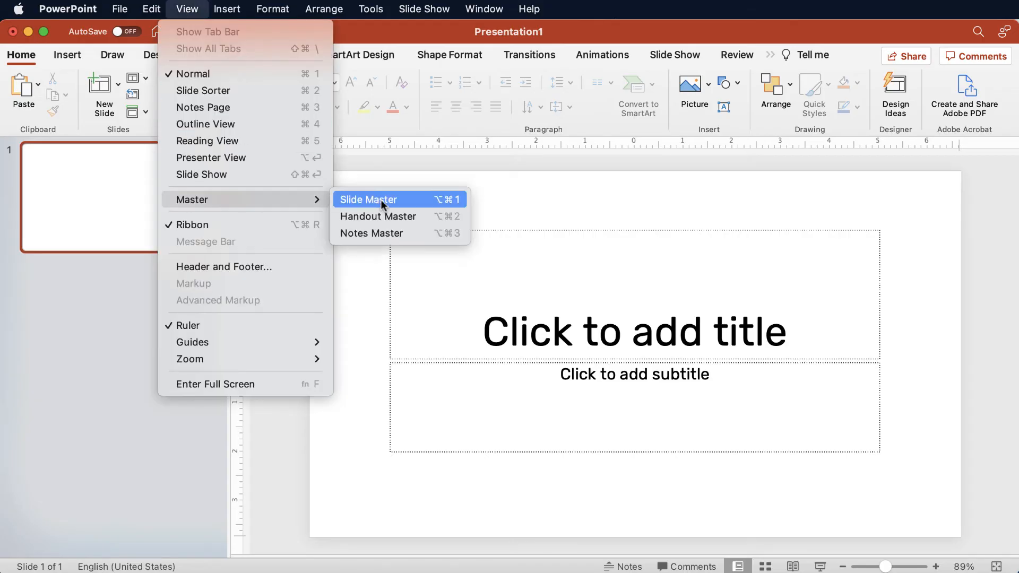
pyautogui.click(382, 205)
# Create and save a custom theme color set named "testing", keeping the offered colors.
pyautogui.click(427, 84)
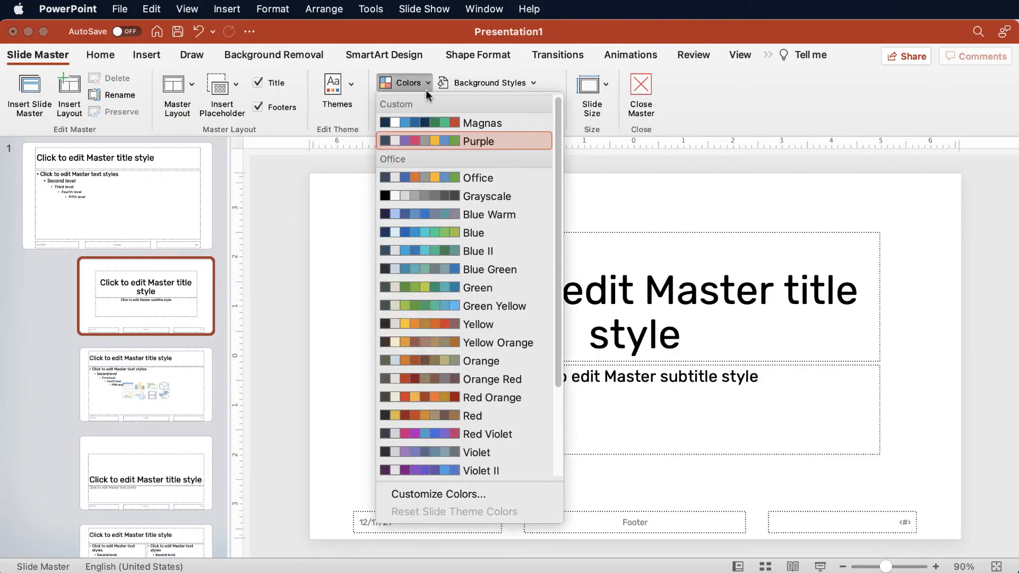
pyautogui.click(425, 495)
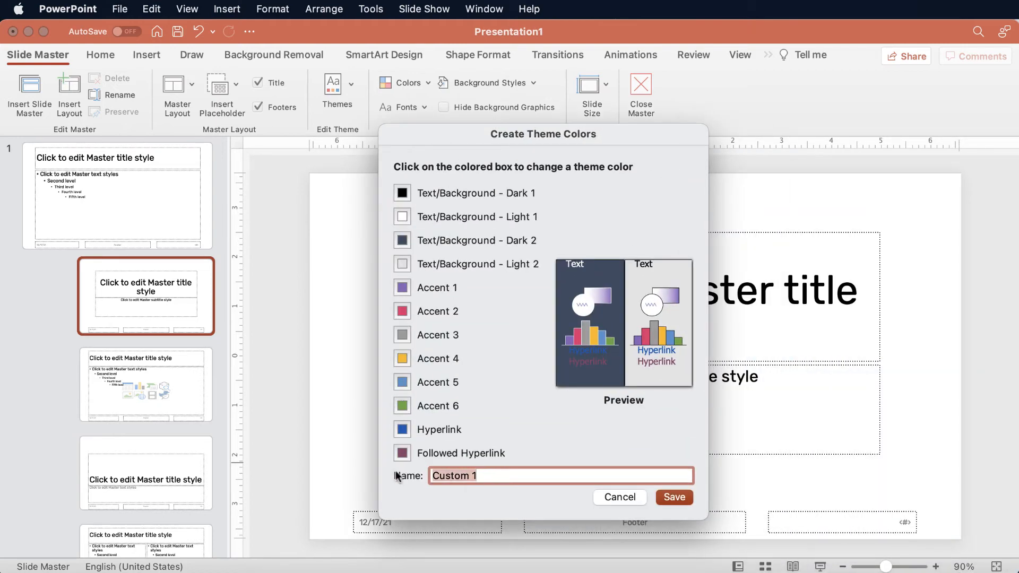
pyautogui.write('testing')
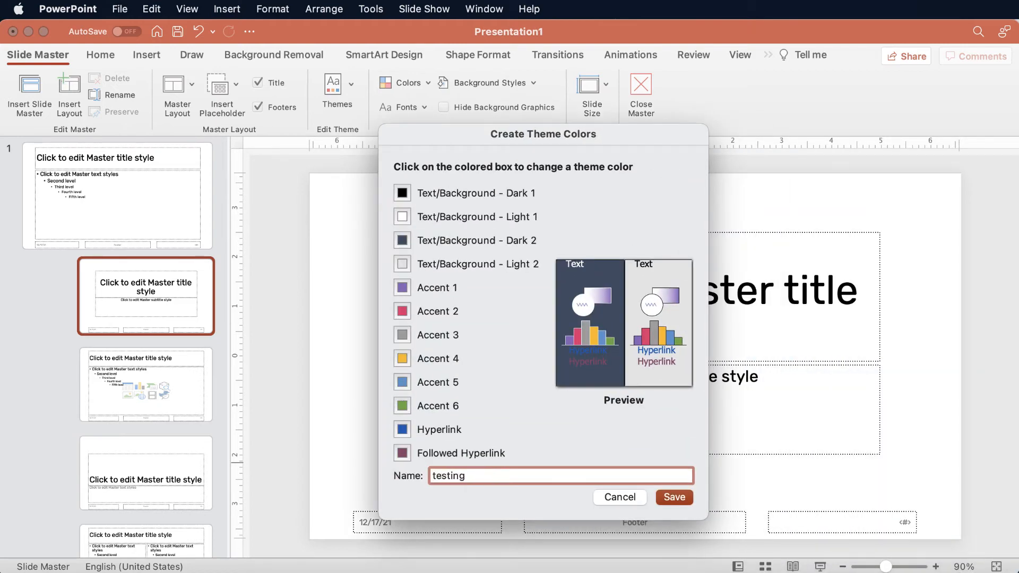
pyautogui.click(674, 498)
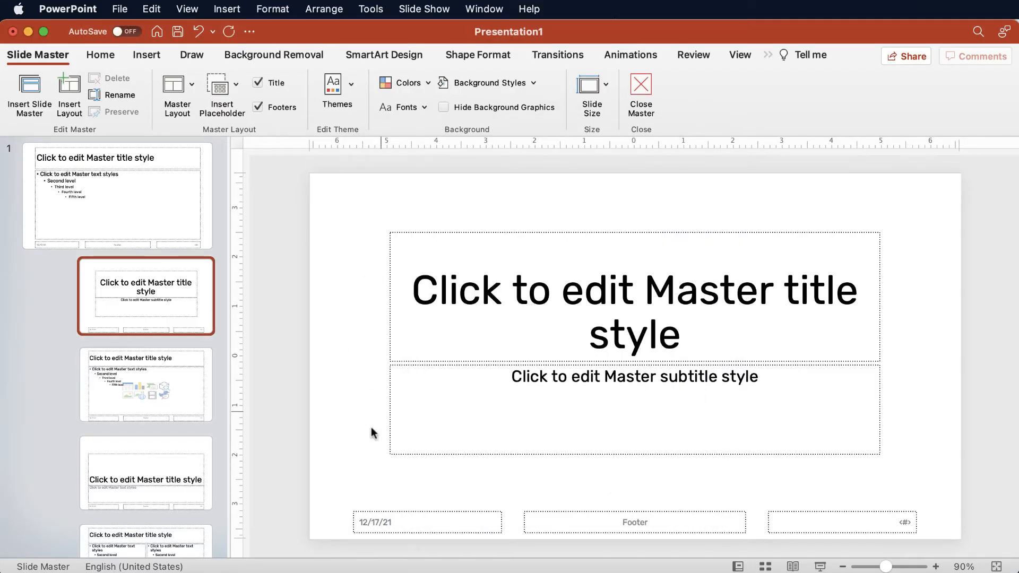
# Switch to Finder, search this Mac for "testing.xml", and open the Themes folder from the found file's path.
pyautogui.press('super+Tab')
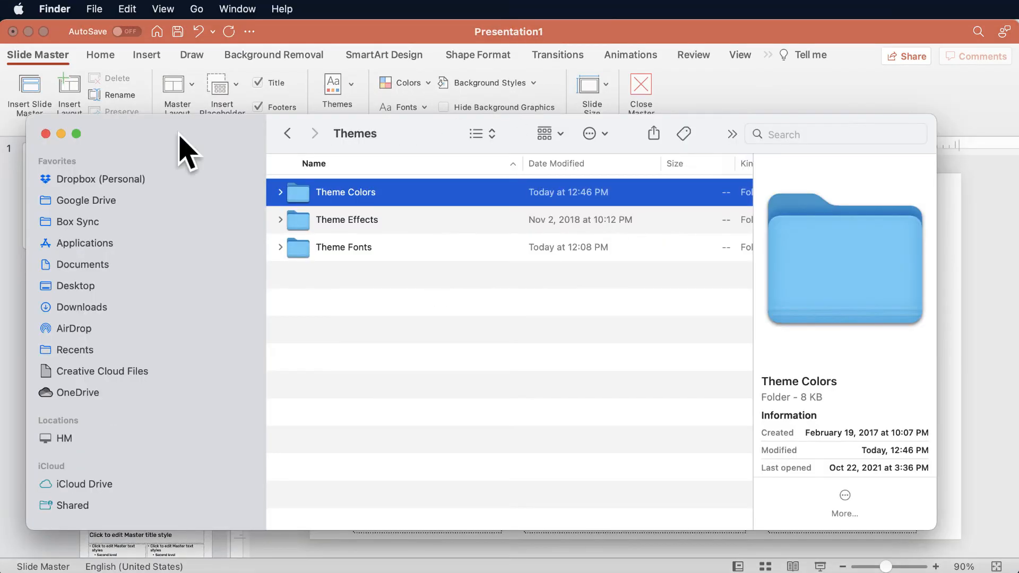
pyautogui.moveTo(169, 134); pyautogui.dragTo(184, 145)
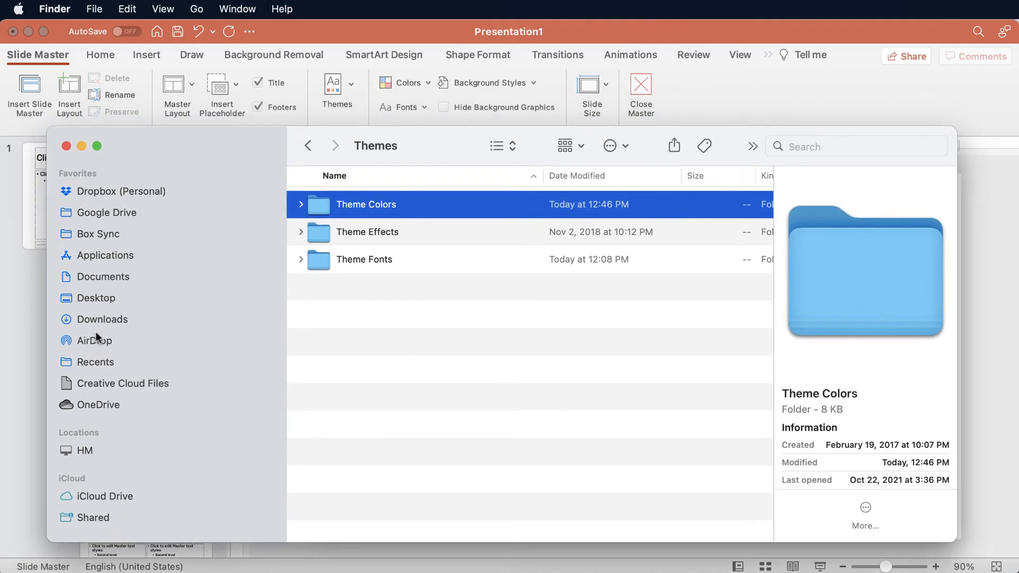
pyautogui.click(806, 147)
pyautogui.write('testing.xml')
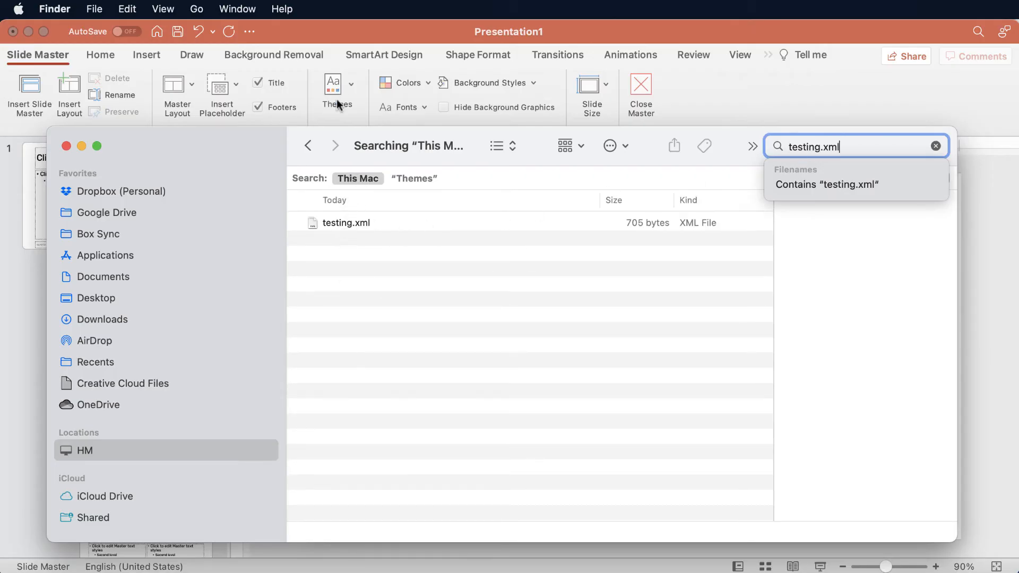
pyautogui.click(340, 225)
pyautogui.moveTo(225, 136); pyautogui.dragTo(216, 75)
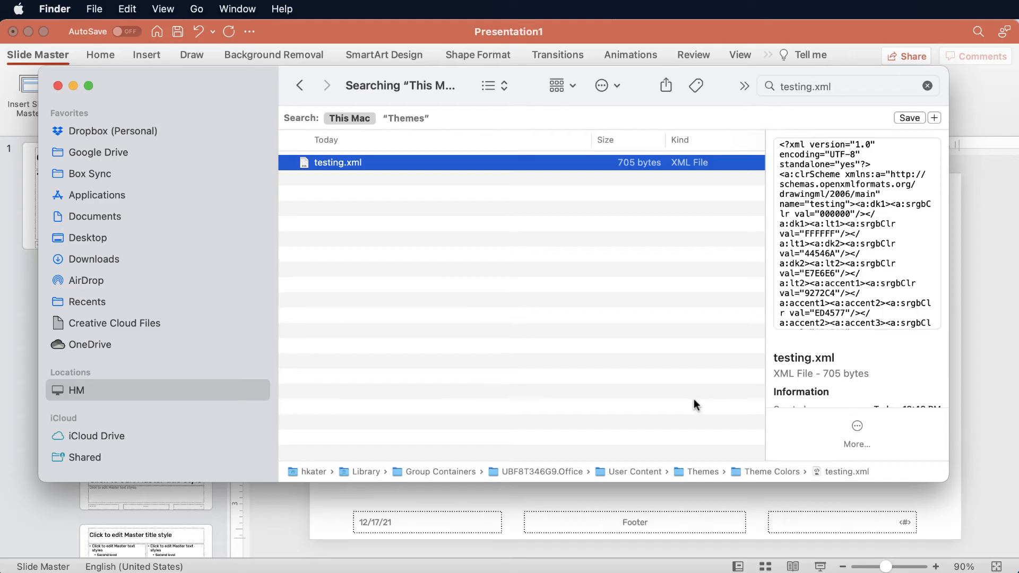
pyautogui.doubleClick(696, 472)
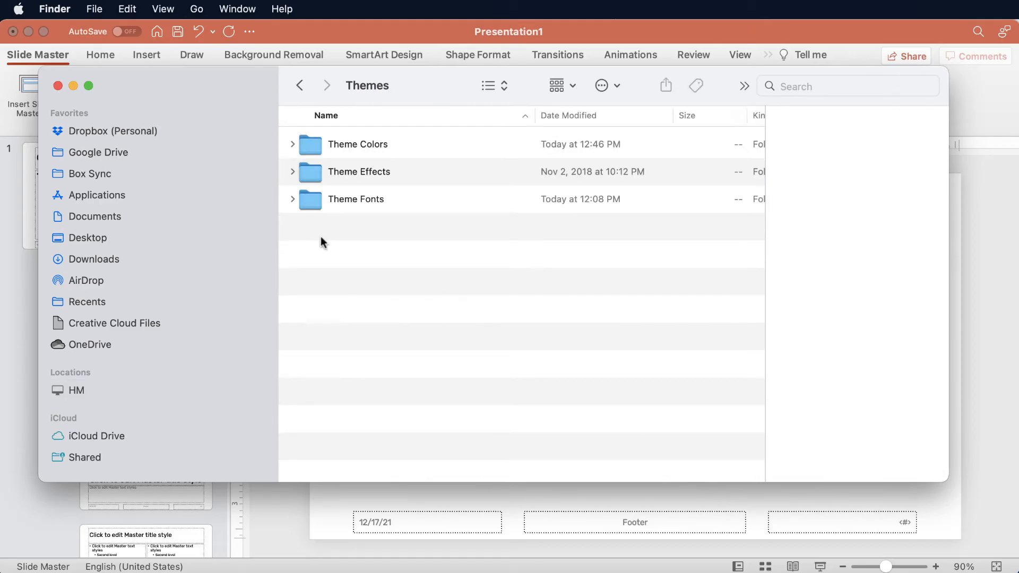
# Move testing.xml out of the Theme Colors folder to the Trash and collapse the folder.
pyautogui.click(292, 144)
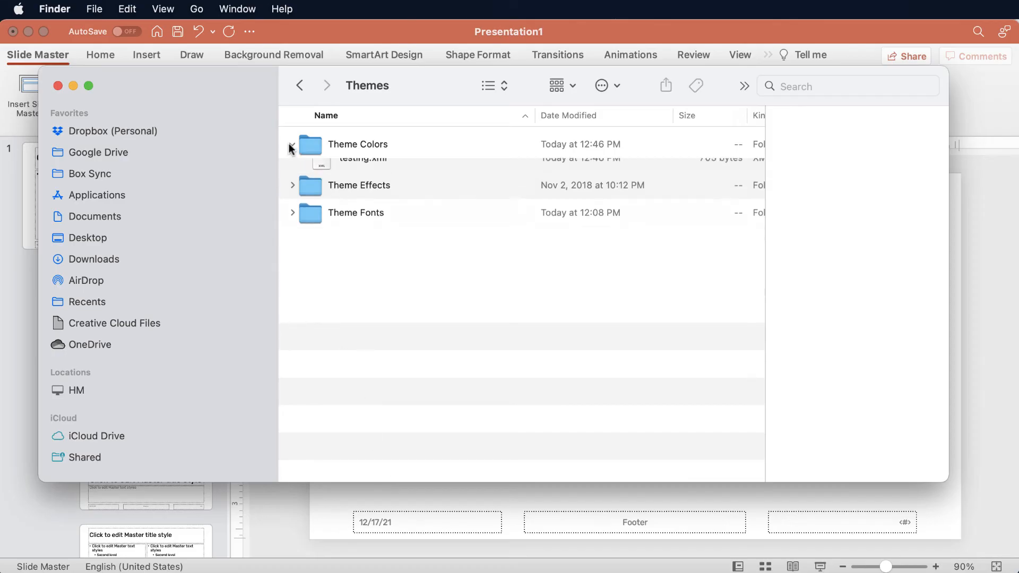
pyautogui.click(362, 228)
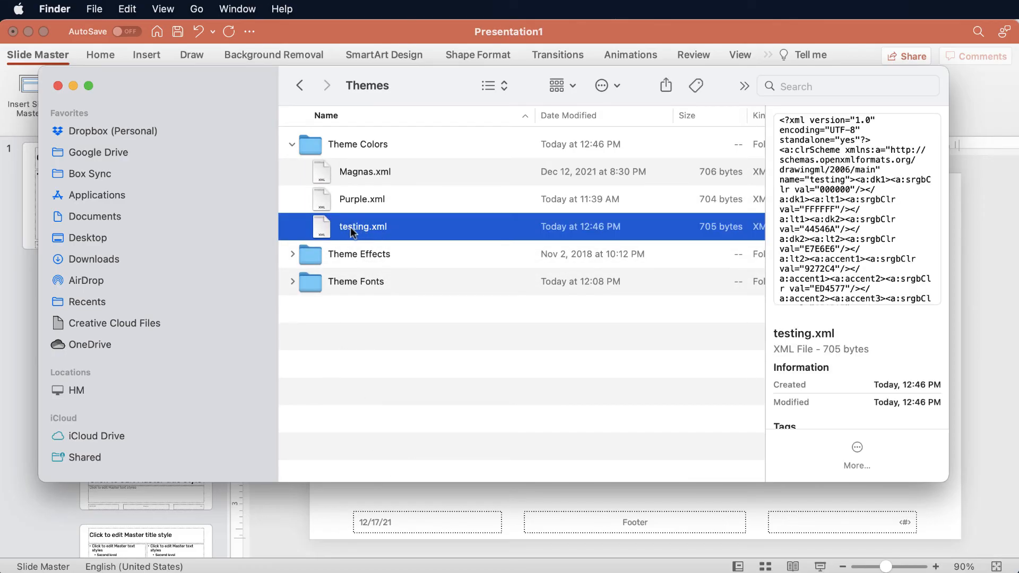
pyautogui.rightClick(337, 225)
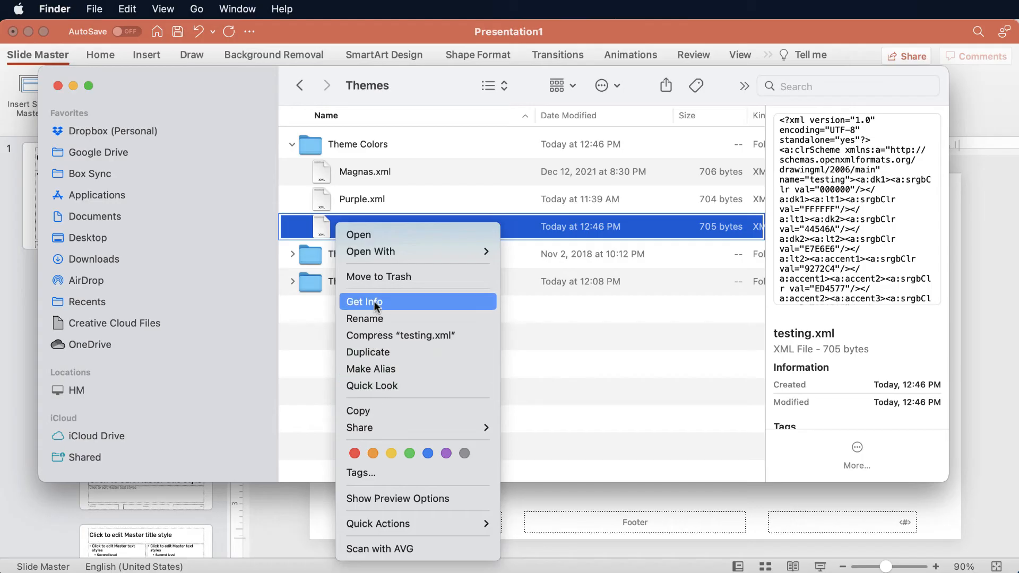
pyautogui.click(366, 276)
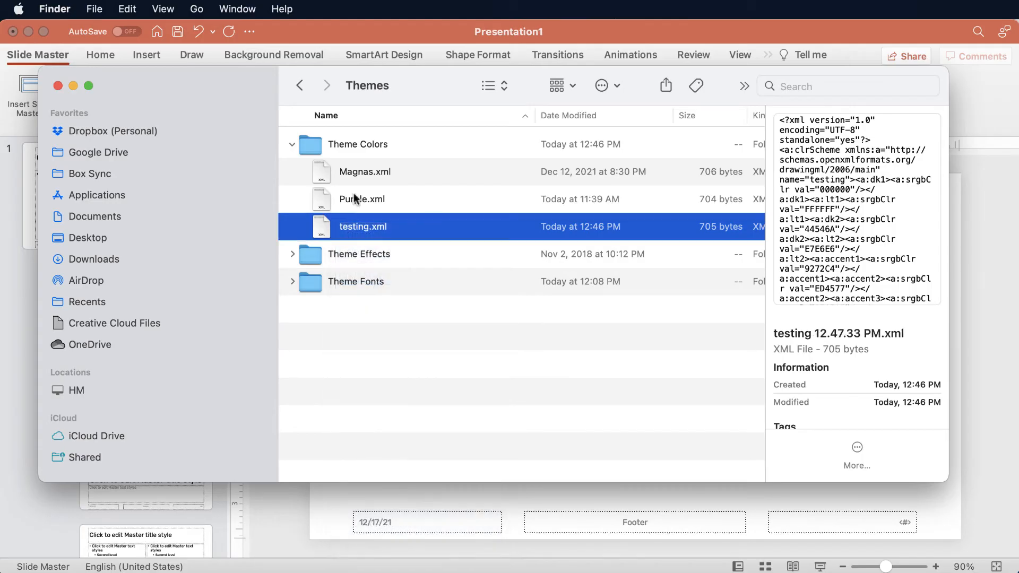
pyautogui.click(292, 145)
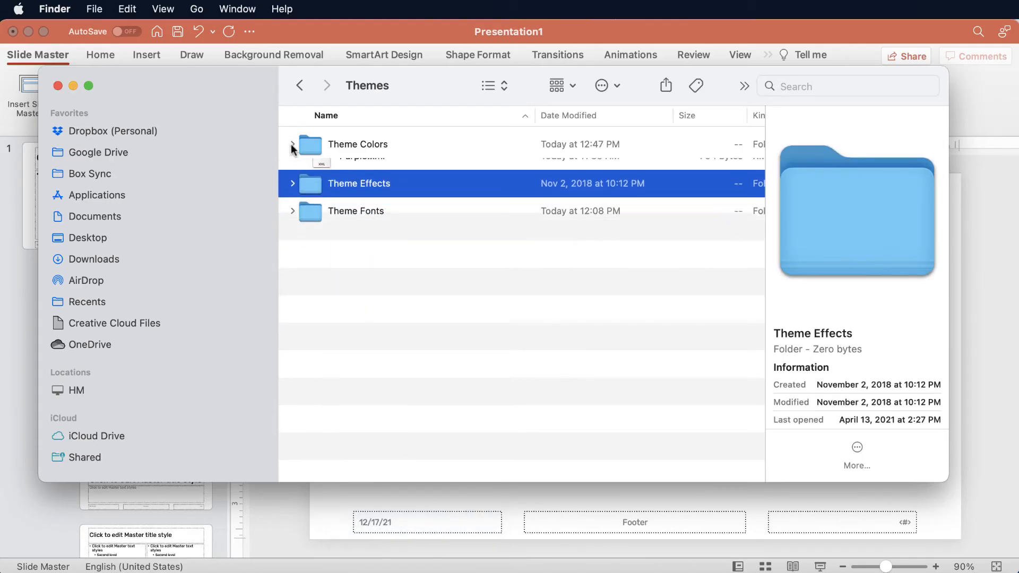
# Expand the Theme Fonts folder and look through its font theme XML files.
pyautogui.click(312, 205)
pyautogui.click(293, 199)
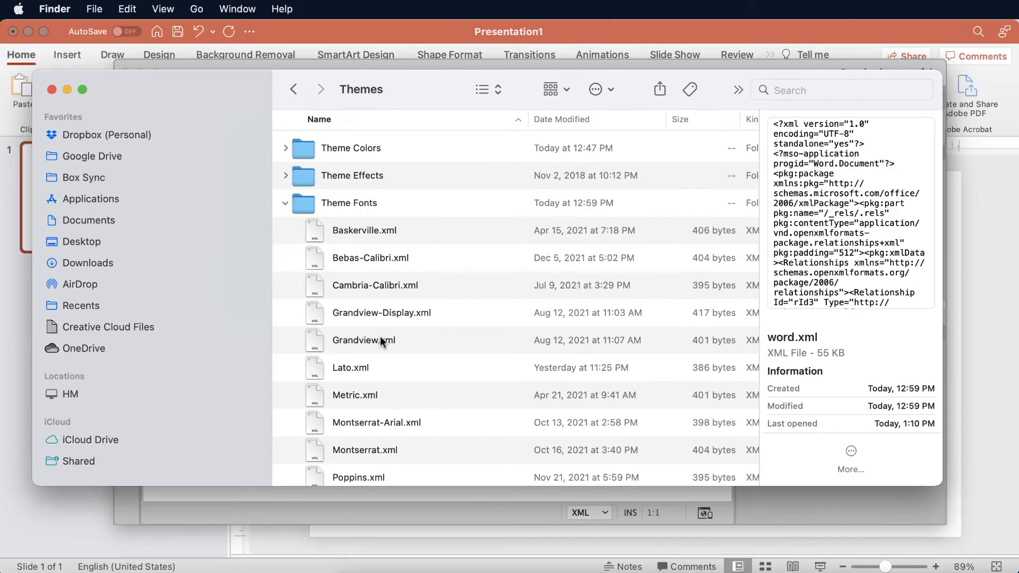
pyautogui.scroll(-5, 380, 340)
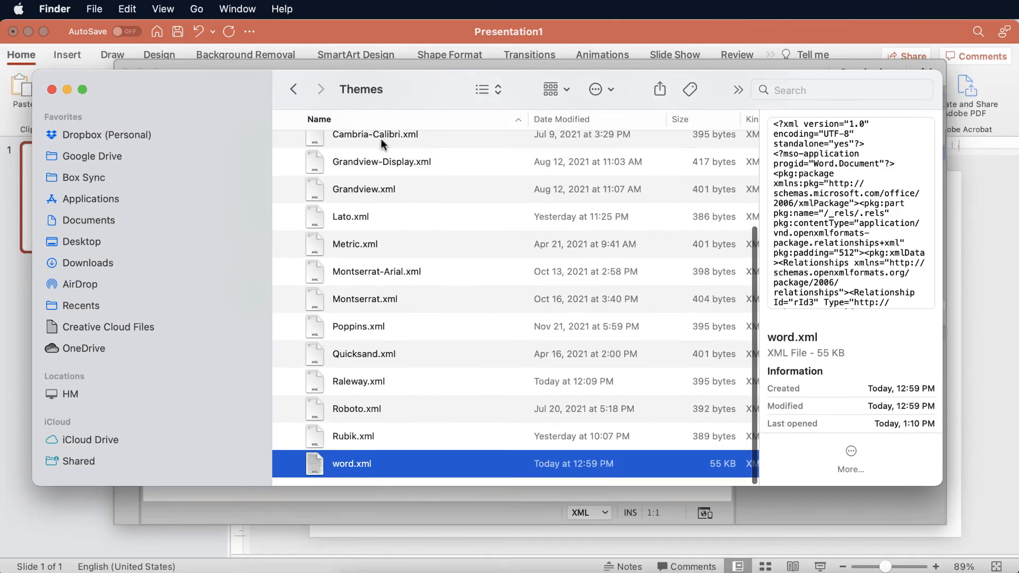
pyautogui.scroll(4, 400, 265)
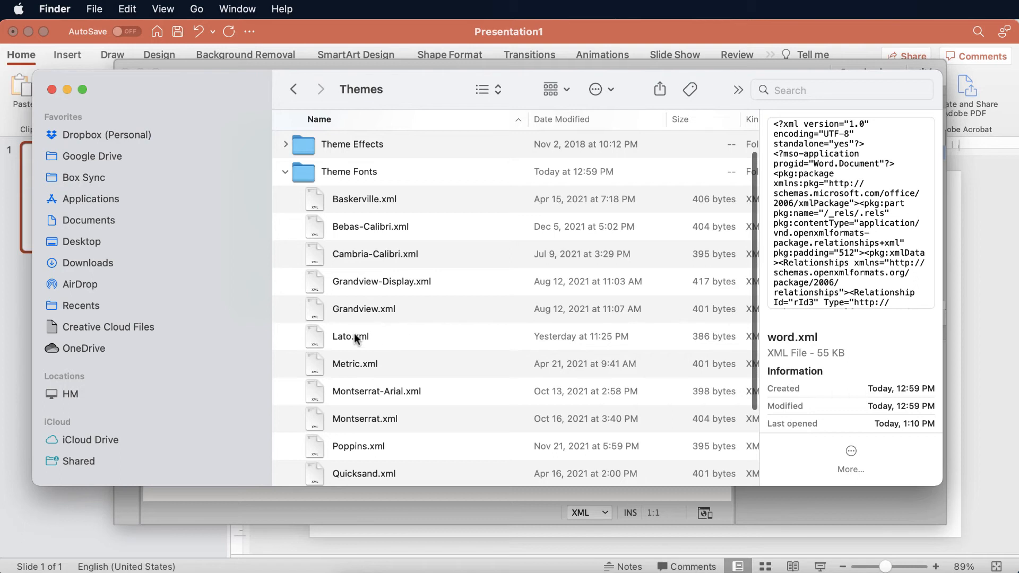
pyautogui.scroll(-2, 350, 336)
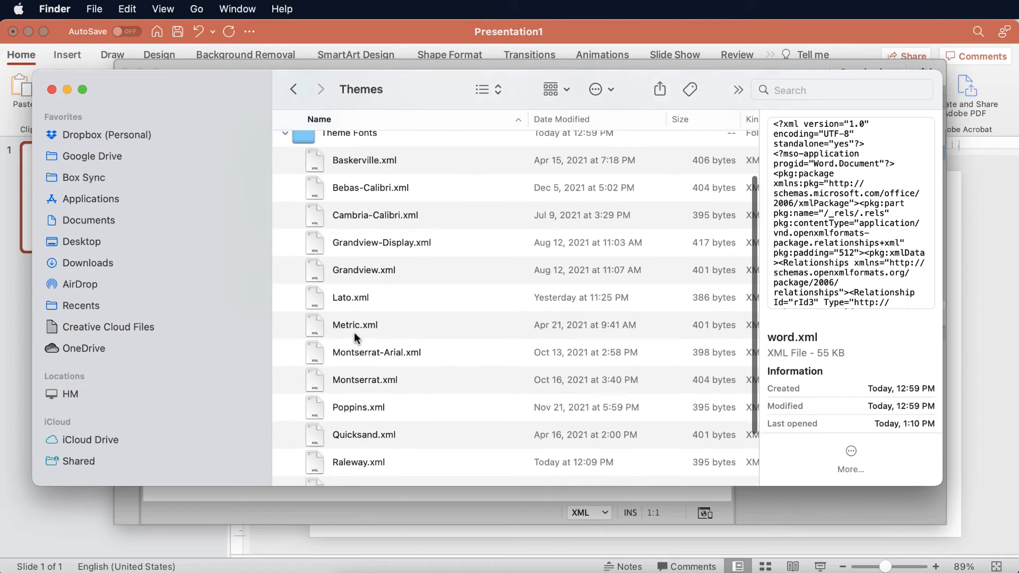
# Open Lato.xml in Adobe Dreamweaver 2021, view its font scheme code, and close the window.
pyautogui.click(355, 302)
pyautogui.rightClick(350, 299)
pyautogui.moveTo(403, 320)
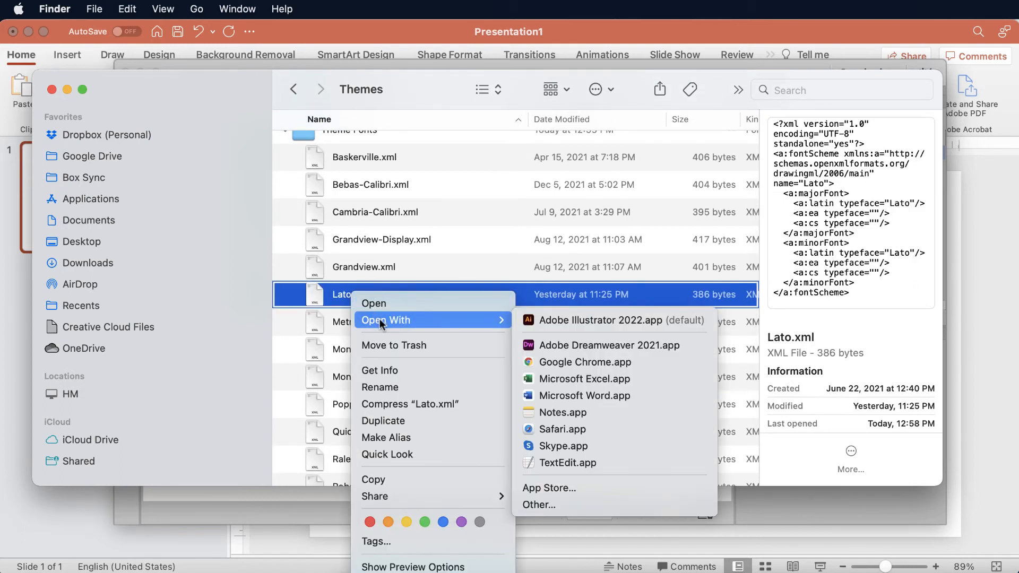
pyautogui.click(558, 345)
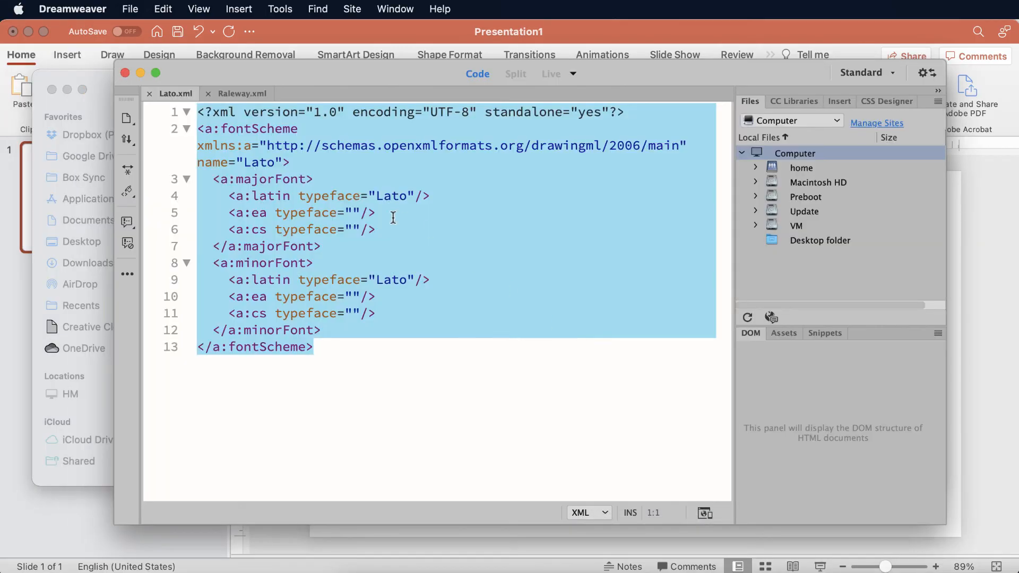
pyautogui.click(419, 224)
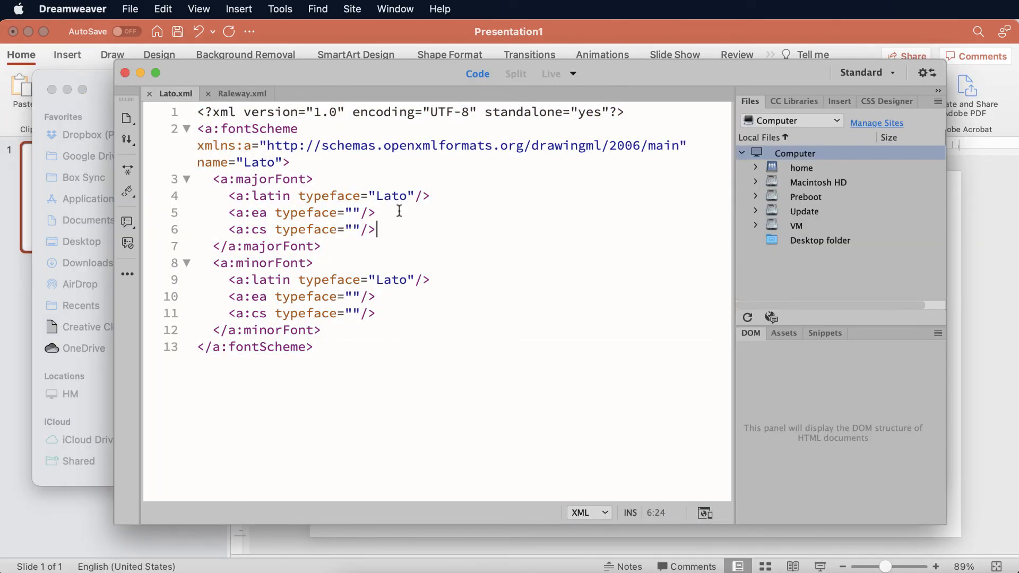
pyautogui.click(126, 76)
# Open the Lato font theme XML in Microsoft Word, look through its code, and close the document.
pyautogui.rightClick(379, 294)
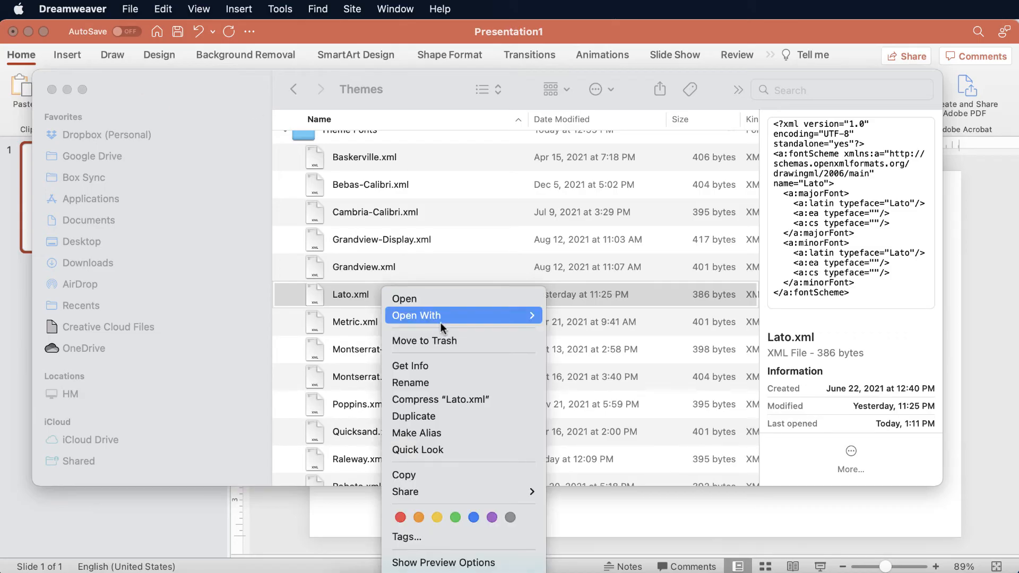
pyautogui.moveTo(438, 317)
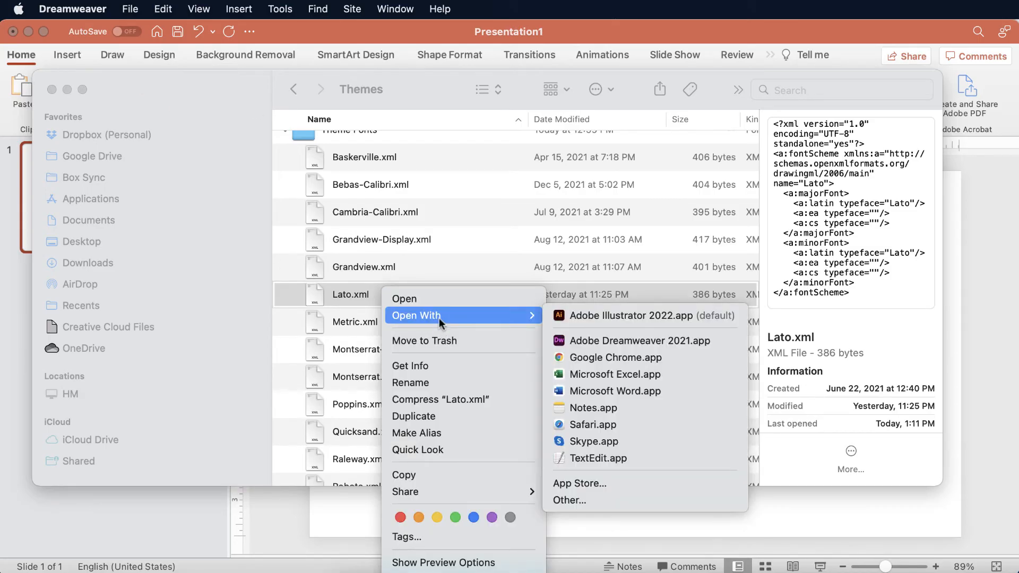
pyautogui.click(588, 390)
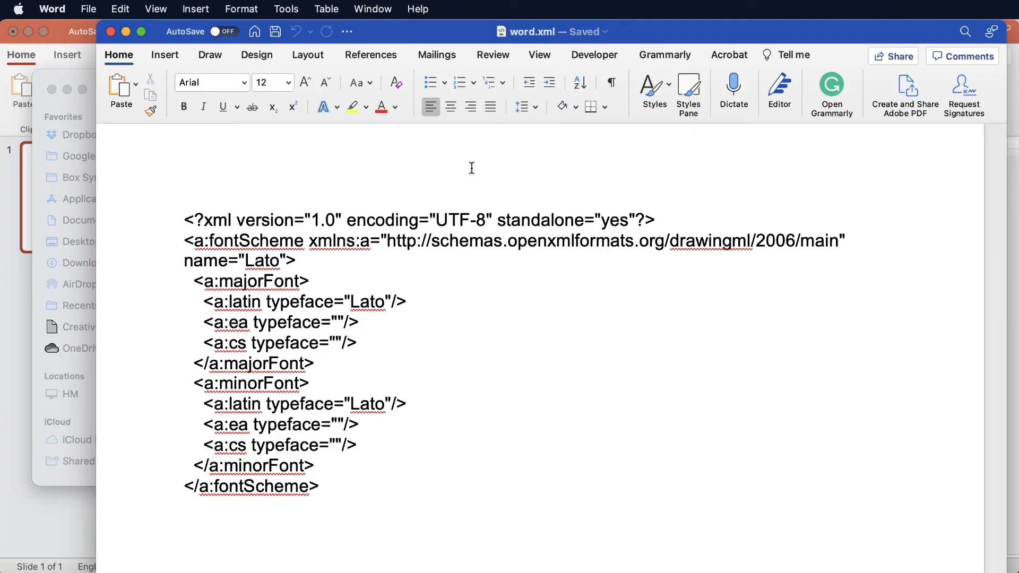
pyautogui.scroll(-4, 439, 262)
pyautogui.scroll(6, 439, 250)
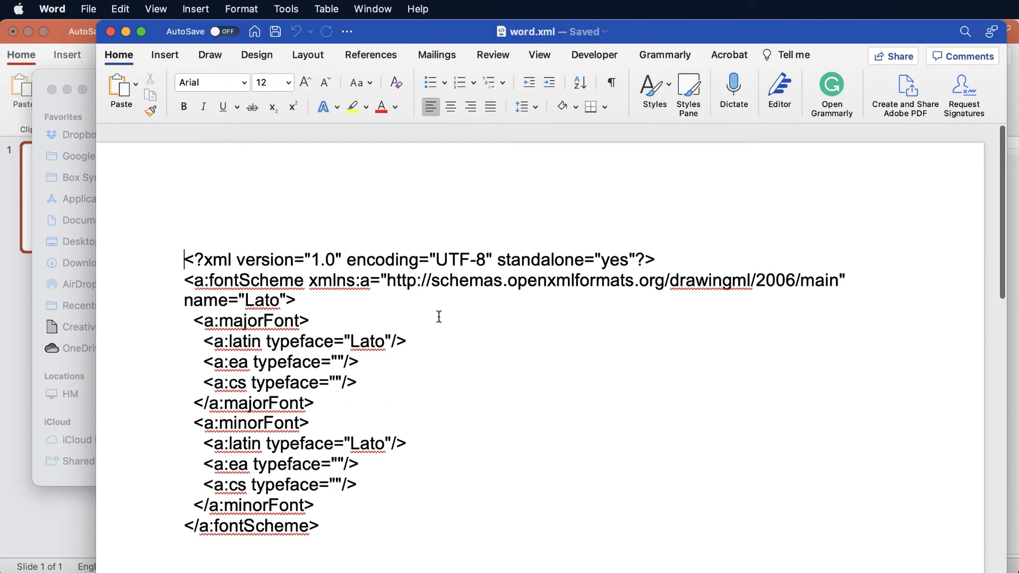
pyautogui.scroll(-4, 439, 317)
pyautogui.press('super+w')
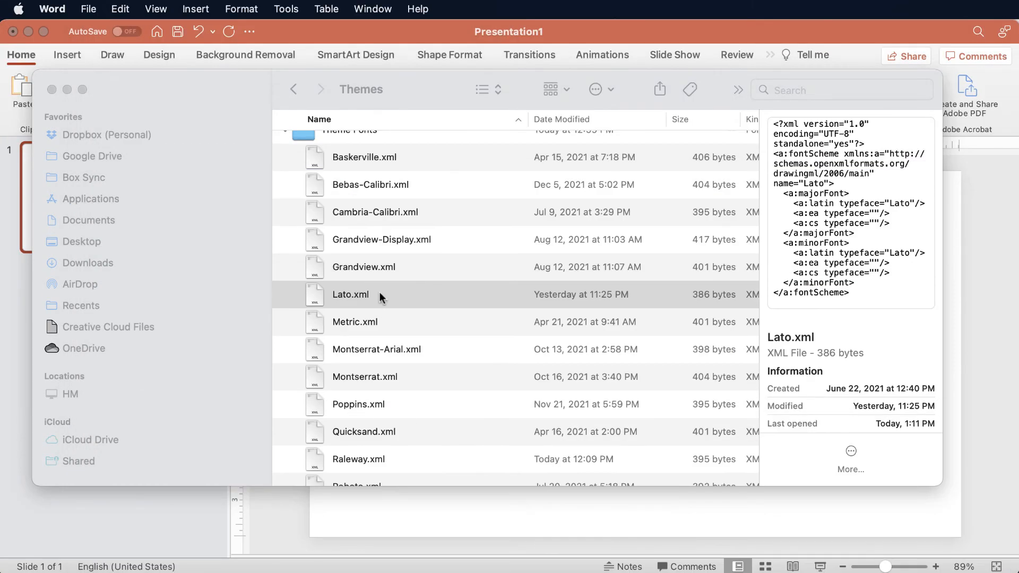
# Open word.xml from the Theme Fonts folder in Adobe Dreamweaver 2021.
pyautogui.scroll(-4, 380, 294)
pyautogui.click(338, 465)
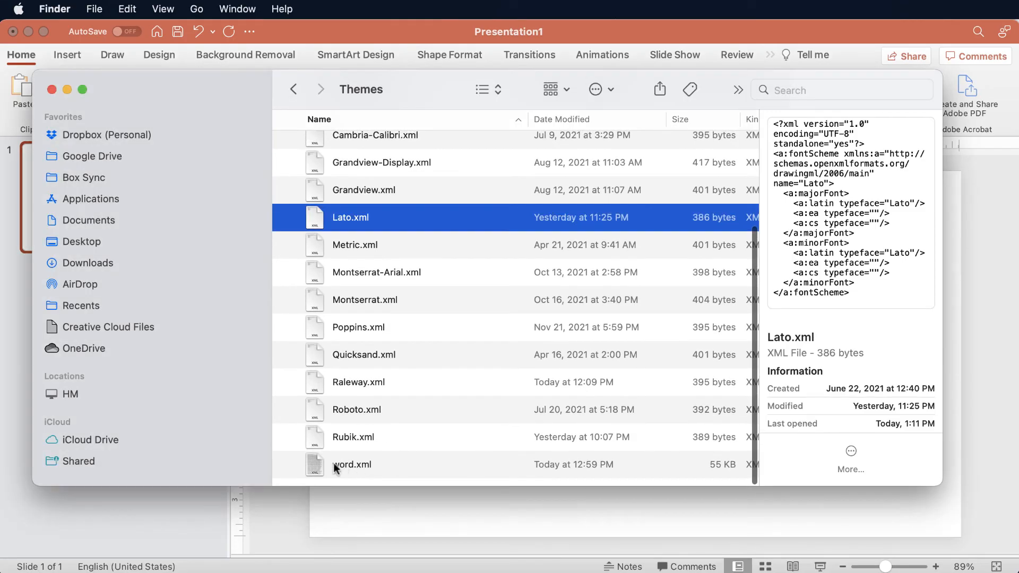
pyautogui.click(335, 468)
pyautogui.rightClick(335, 467)
pyautogui.moveTo(393, 488)
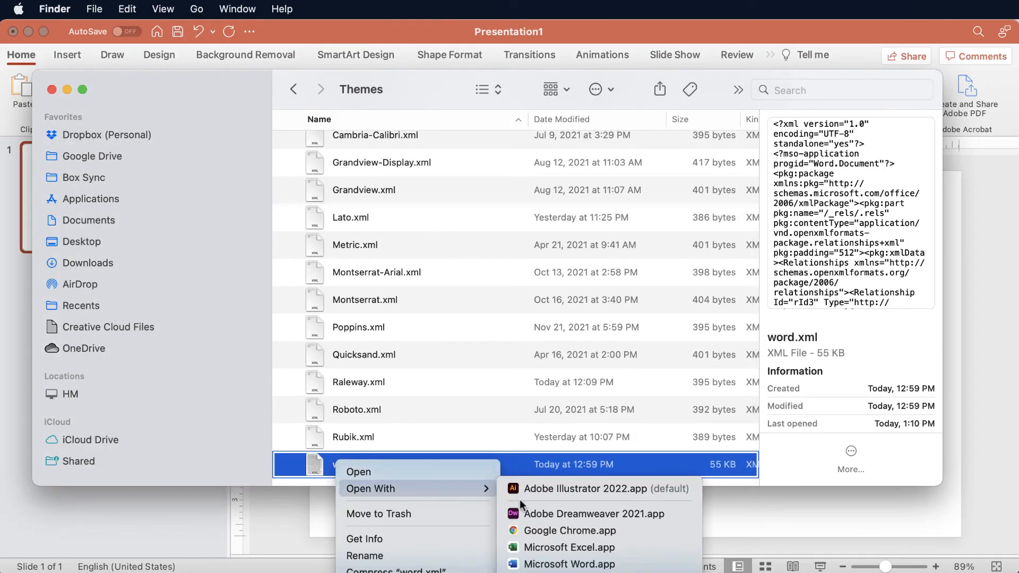
pyautogui.click(584, 513)
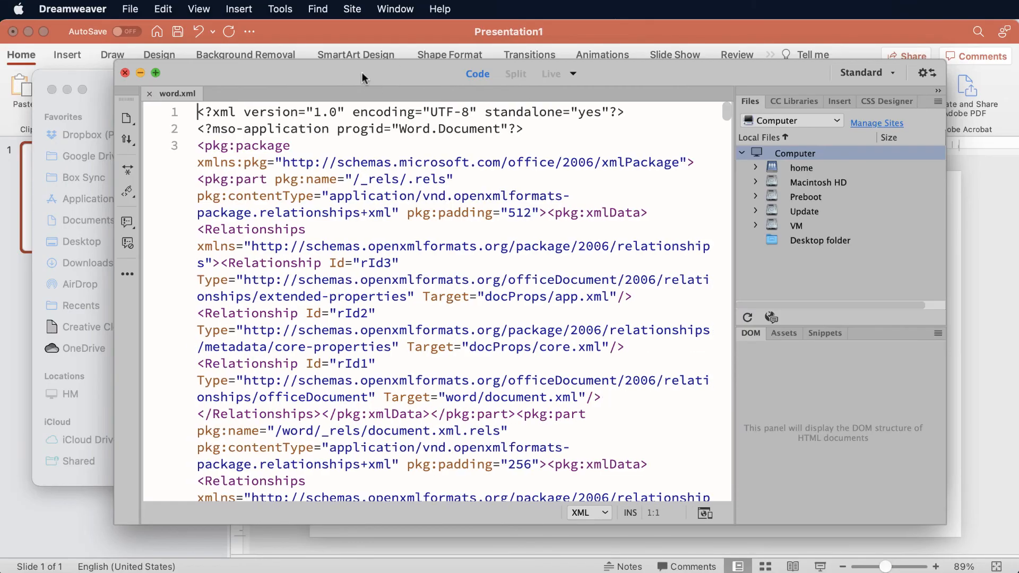
# Examine the XML code that Word saved in word.xml and put the Dreamweaver window away.
pyautogui.moveTo(362, 78); pyautogui.dragTo(386, 78)
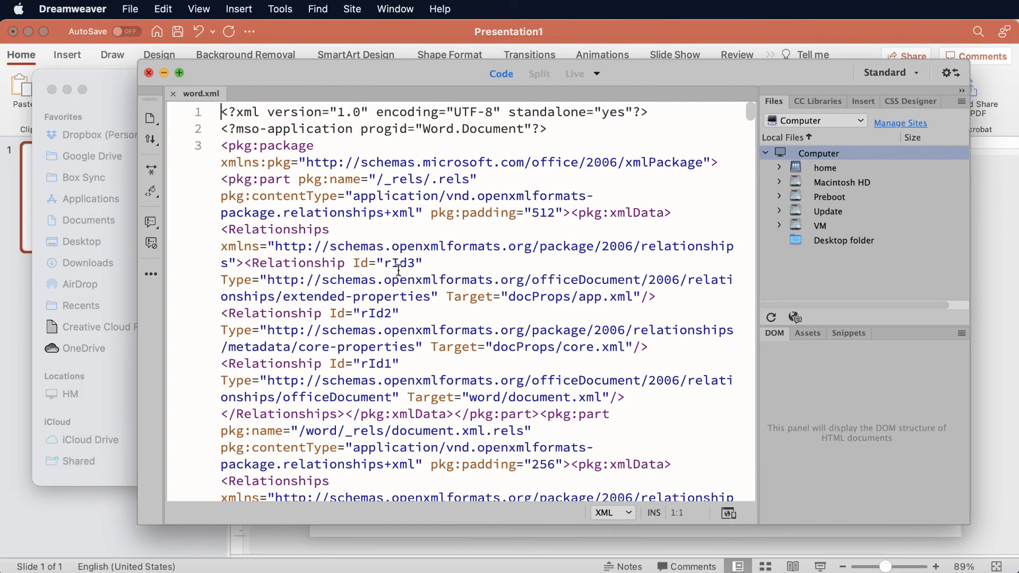
pyautogui.scroll(-15, 428, 341)
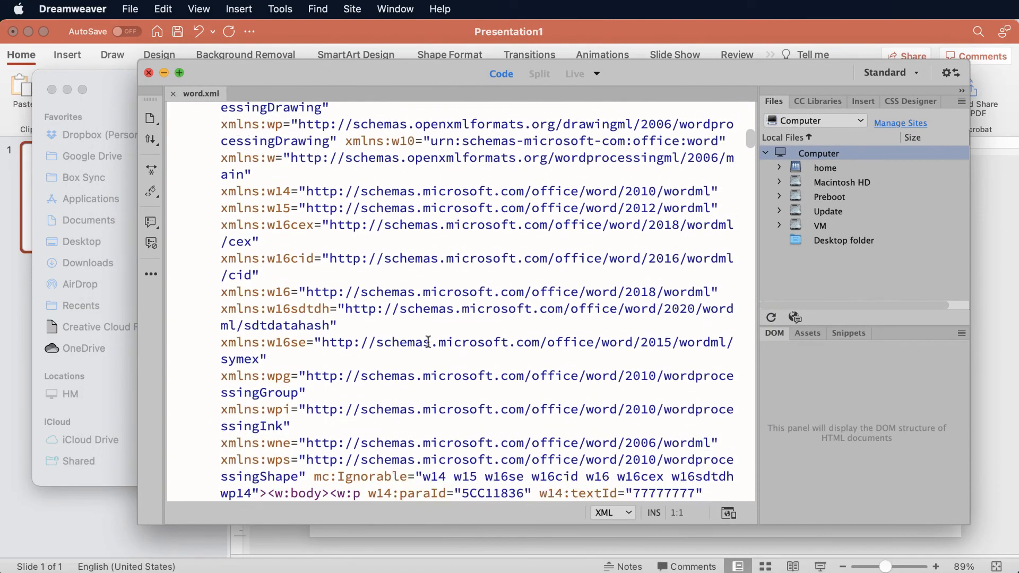
pyautogui.scroll(-20, 428, 341)
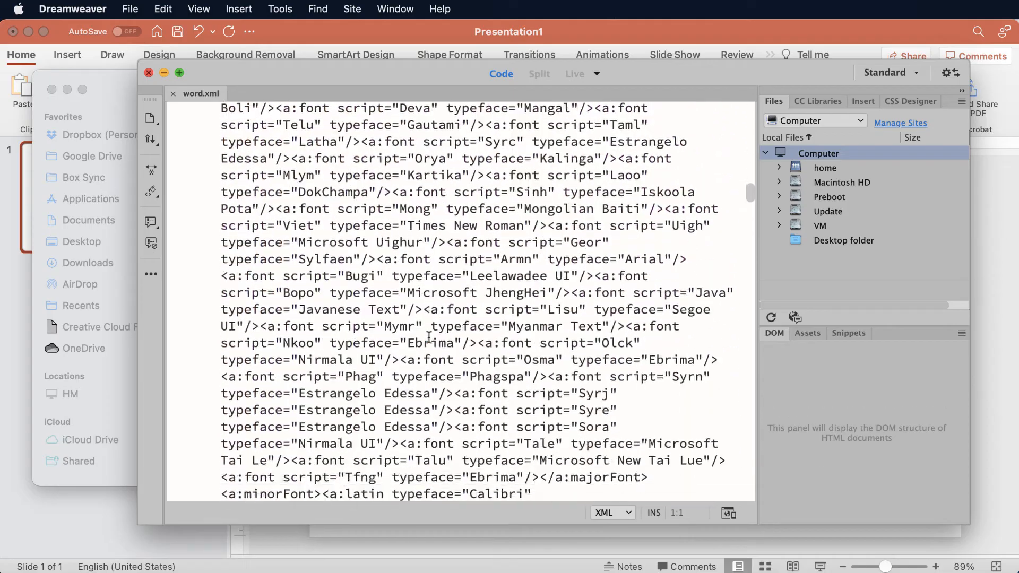
pyautogui.scroll(20, 429, 336)
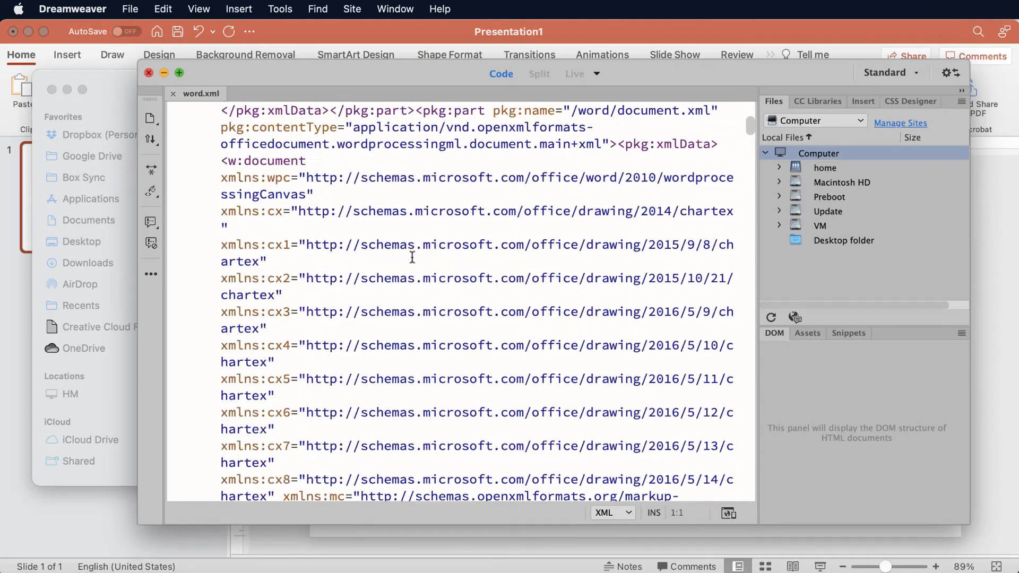
pyautogui.scroll(4, 412, 258)
pyautogui.moveTo(270, 75); pyautogui.dragTo(1014, 565)
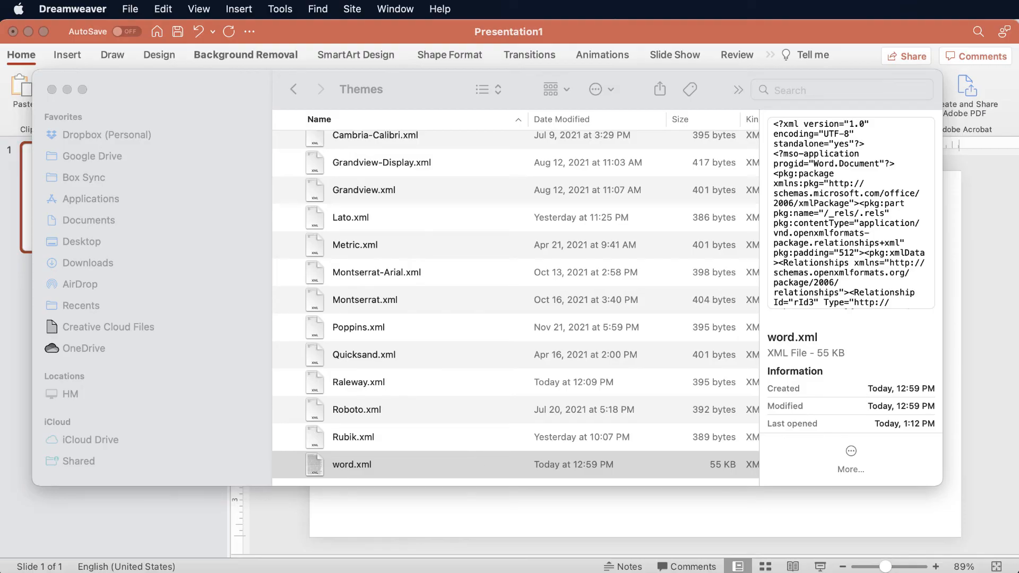
# Switch to TextEdit, create new blank documents, and close the first one so only the second stays open.
pyautogui.press('super+Tab')
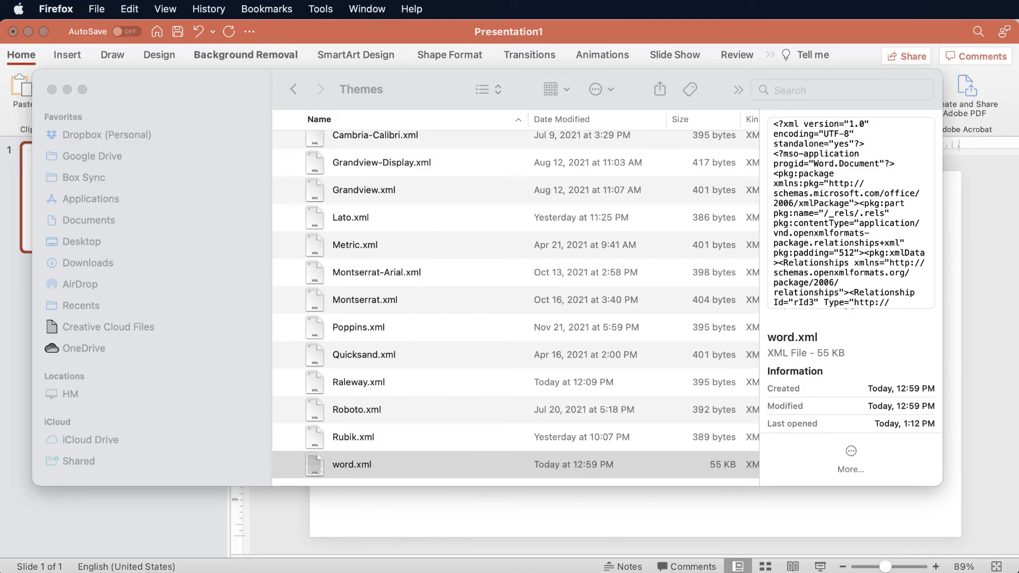
pyautogui.press('super+Tab')
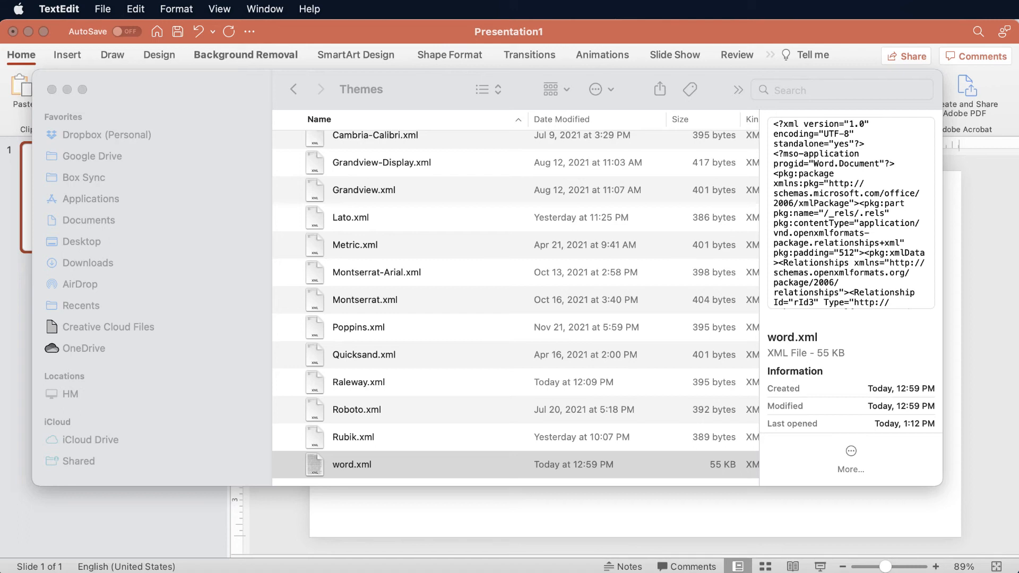
pyautogui.press('super+n')
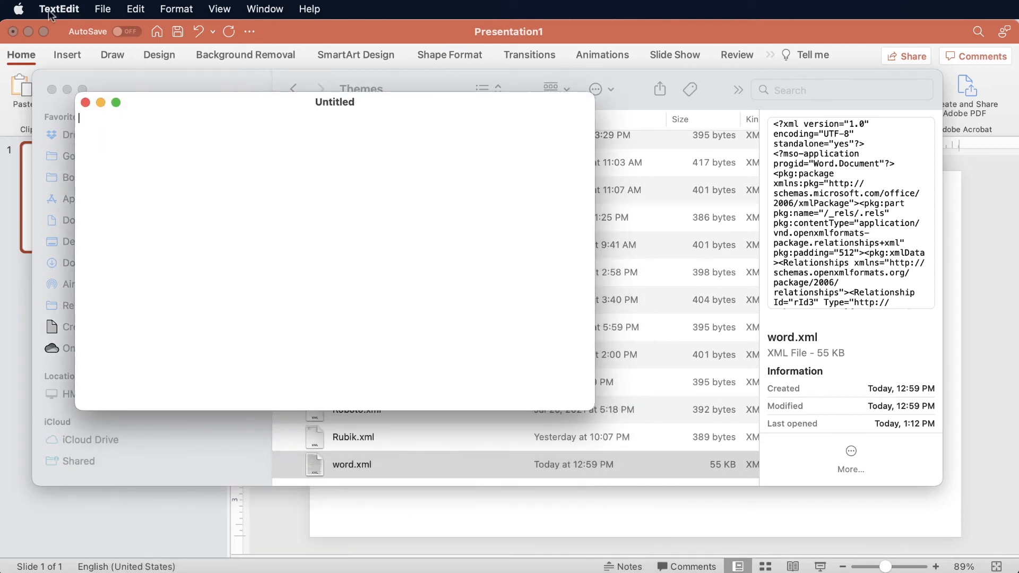
pyautogui.click(102, 9)
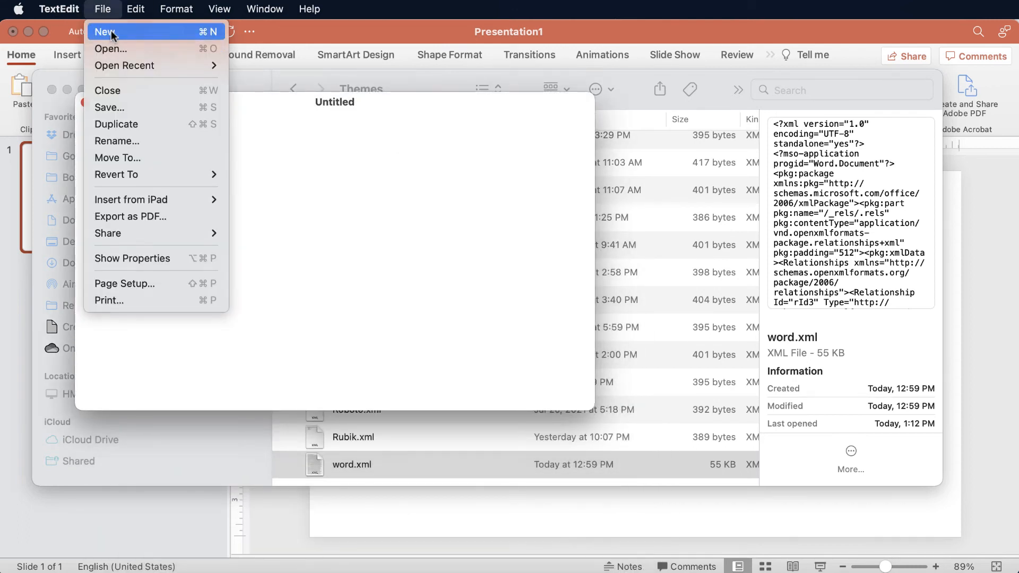
pyautogui.click(112, 33)
pyautogui.moveTo(378, 102); pyautogui.dragTo(210, 69)
pyautogui.click(162, 99)
pyautogui.press('super+w')
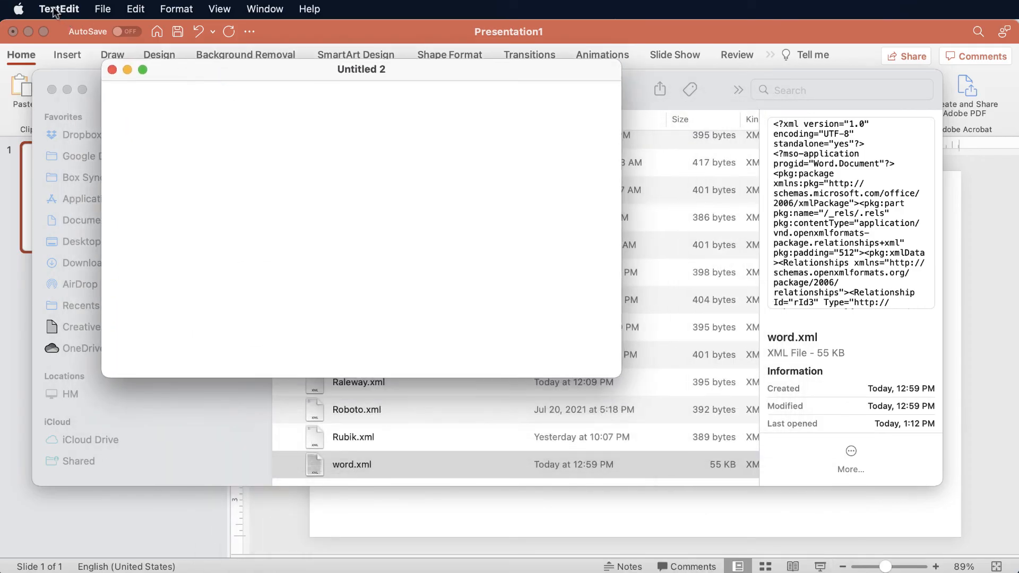
# Open TextEdit's preferences to review the plain text settings for new documents, and return to the blank document.
pyautogui.click(55, 10)
pyautogui.click(68, 54)
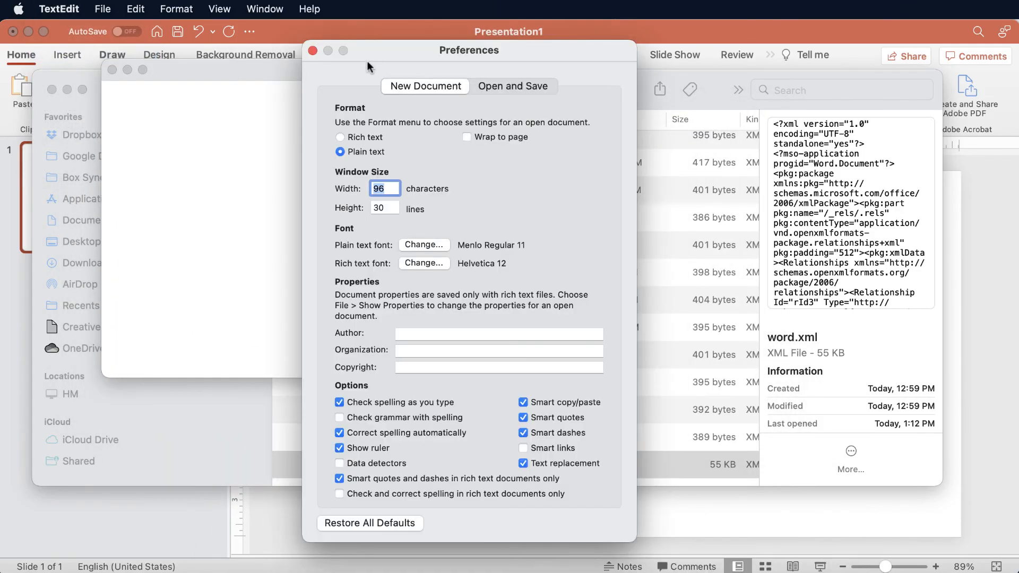
pyautogui.moveTo(368, 65); pyautogui.dragTo(327, 56)
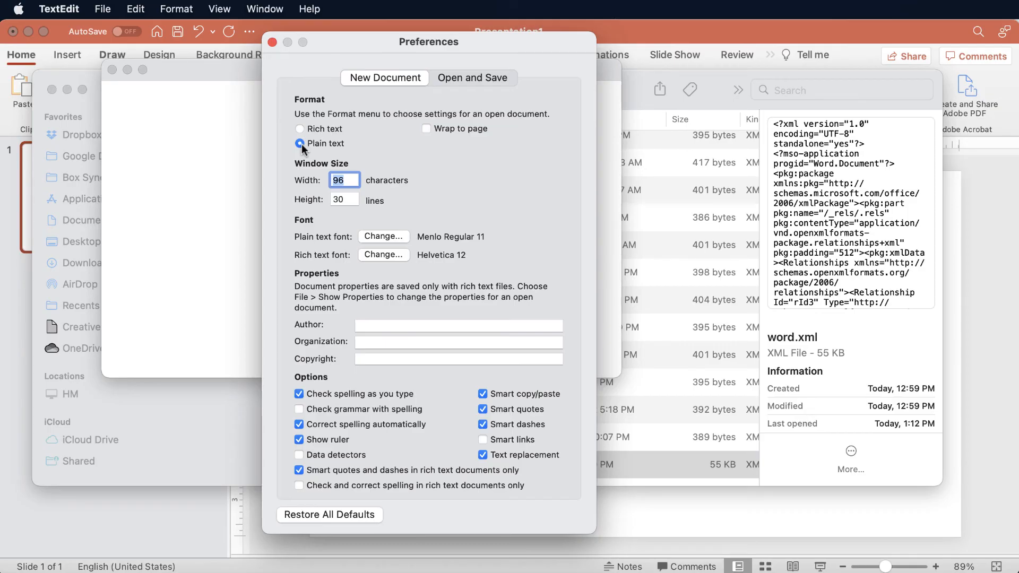
pyautogui.click(216, 240)
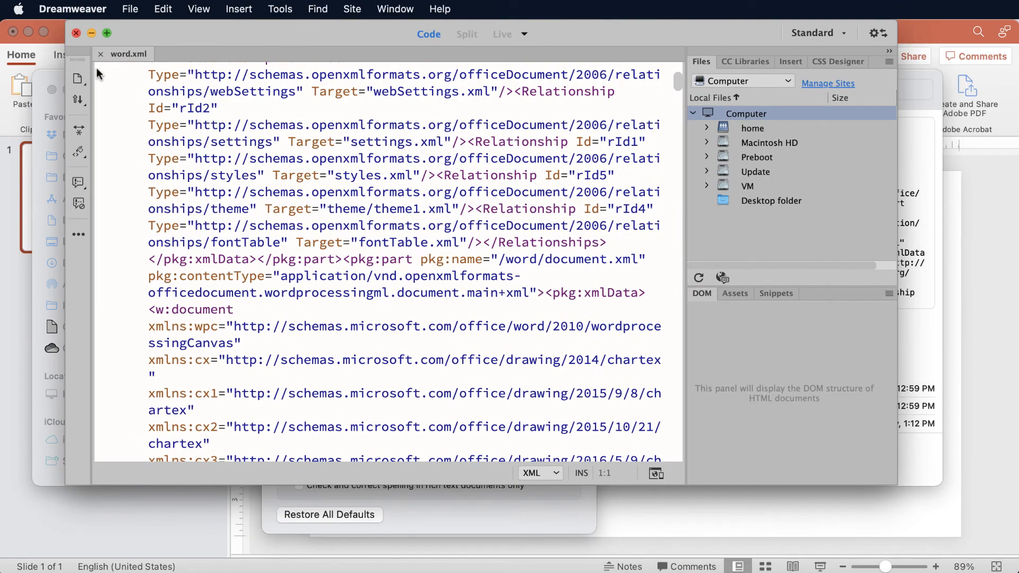
# Switch to Dreamweaver, open Raleway.xml, and examine the typeface name in its major font code.
pyautogui.click(101, 58)
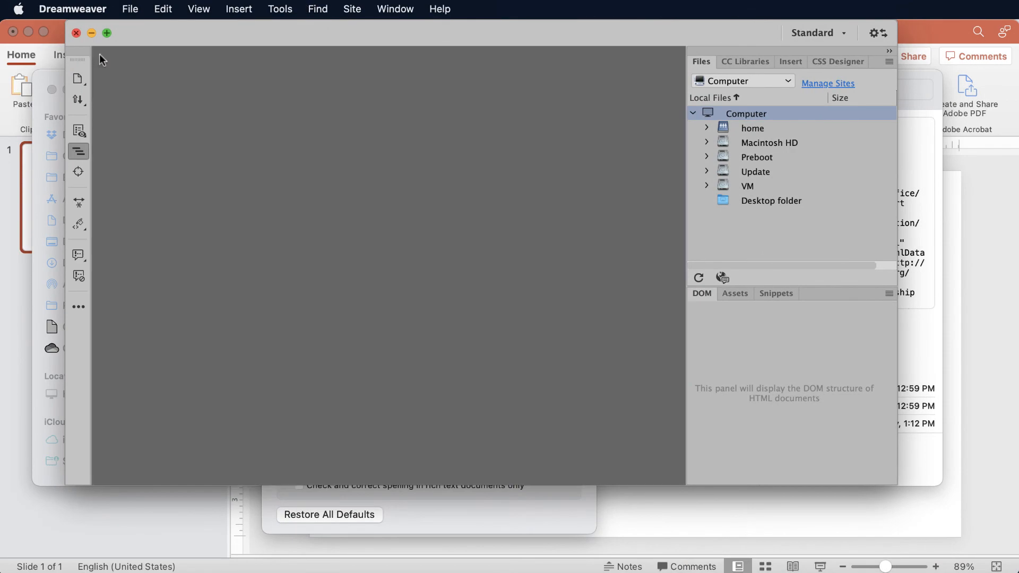
pyautogui.click(364, 297)
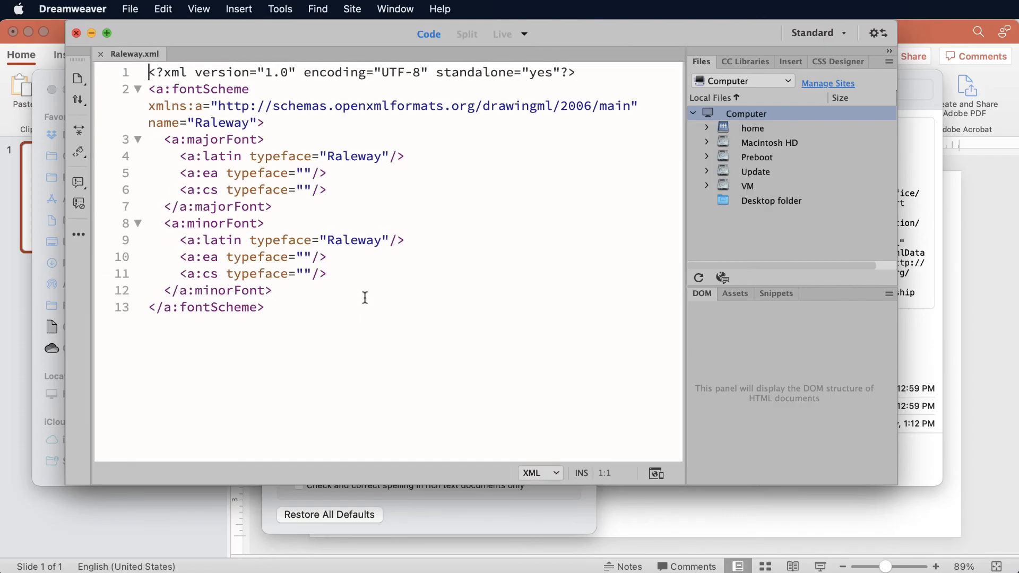
pyautogui.click(382, 155)
pyautogui.click(321, 154)
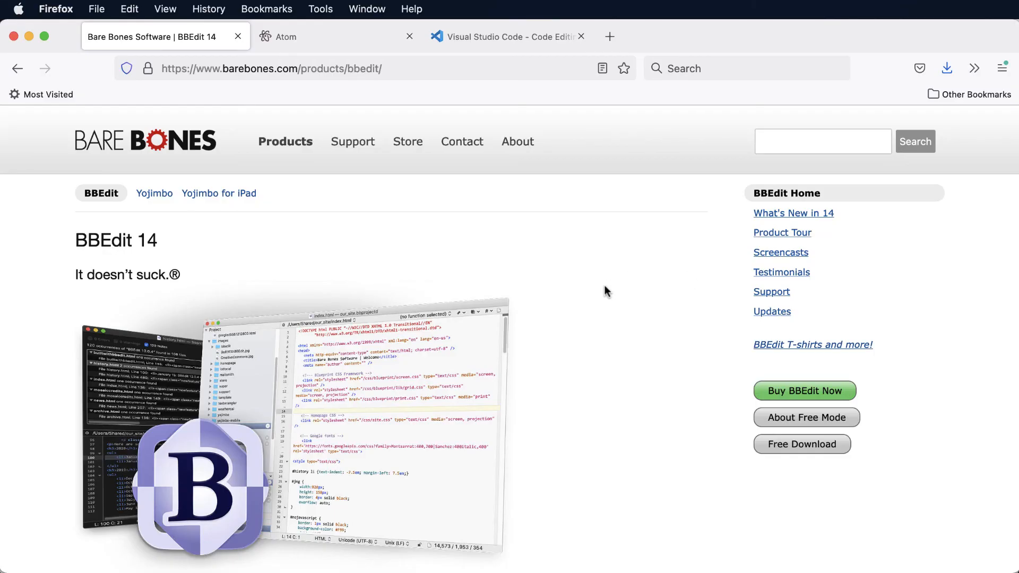
# Look through the BBEdit 14 product page in Firefox, including its description and free download option.
pyautogui.scroll(-5, 605, 287)
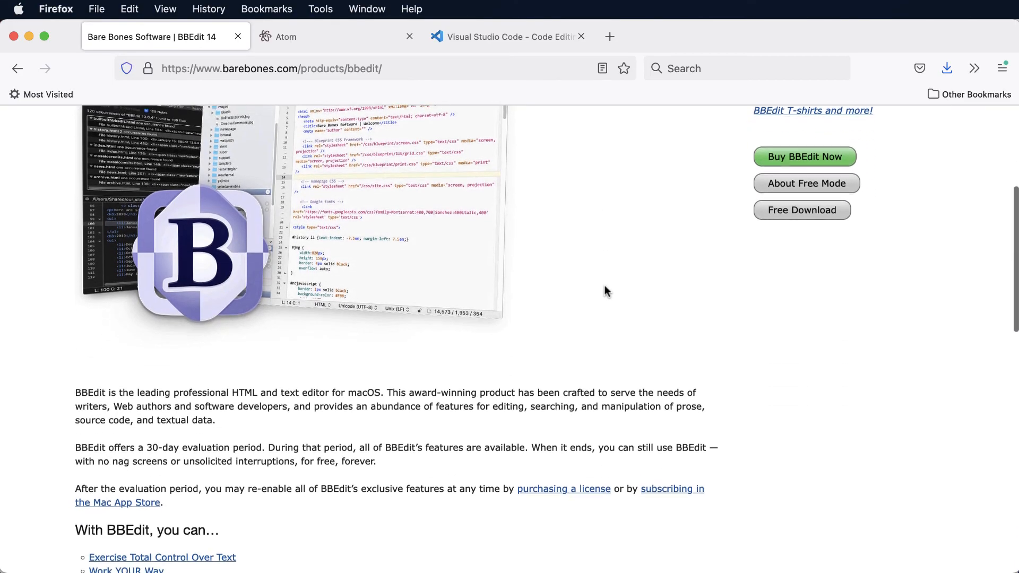
pyautogui.scroll(5, 637, 318)
pyautogui.scroll(1, 661, 348)
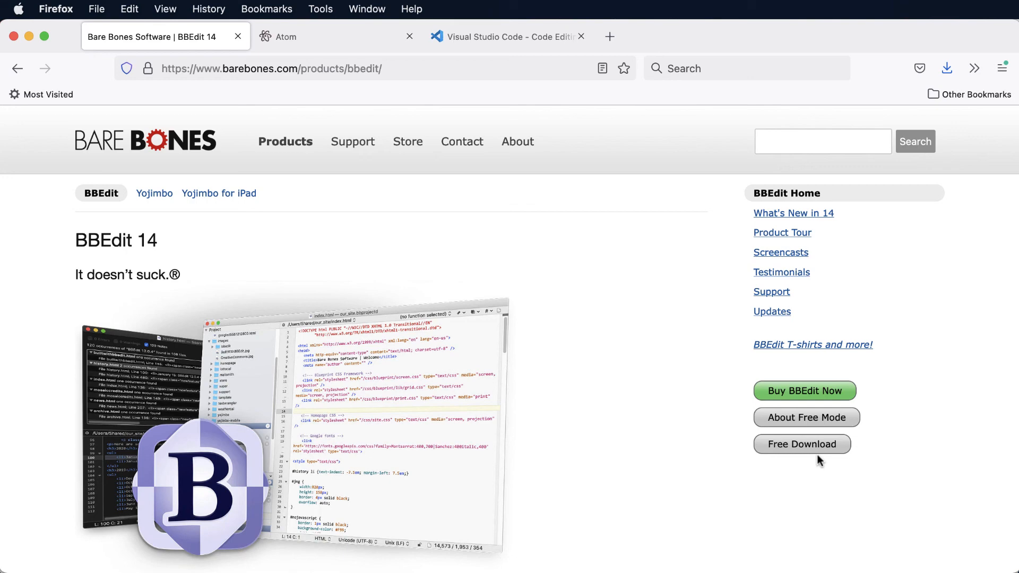
# View the Atom website and look through its macOS download section and the Teletype for Atom description.
pyautogui.click(326, 43)
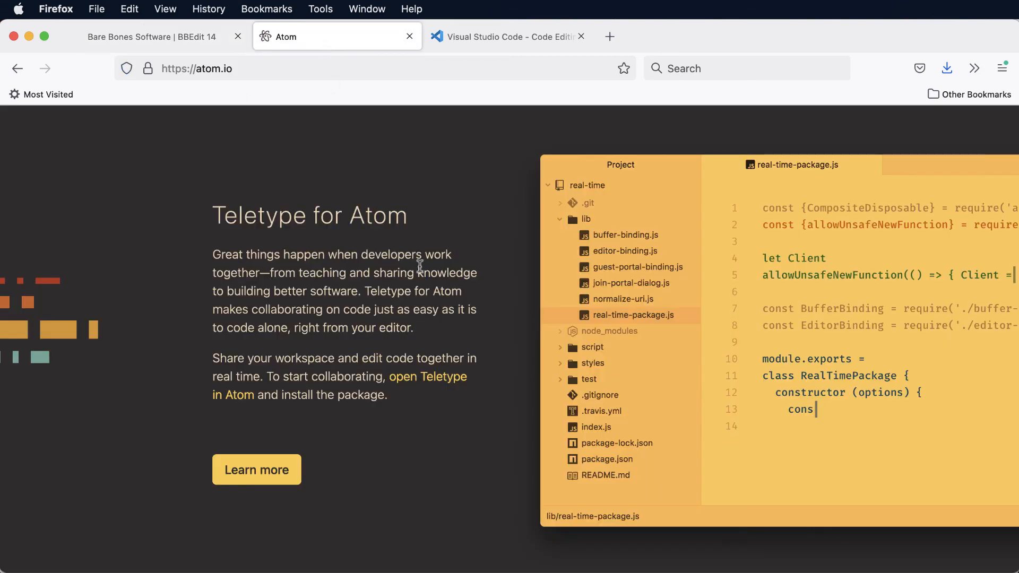
pyautogui.scroll(15, 419, 265)
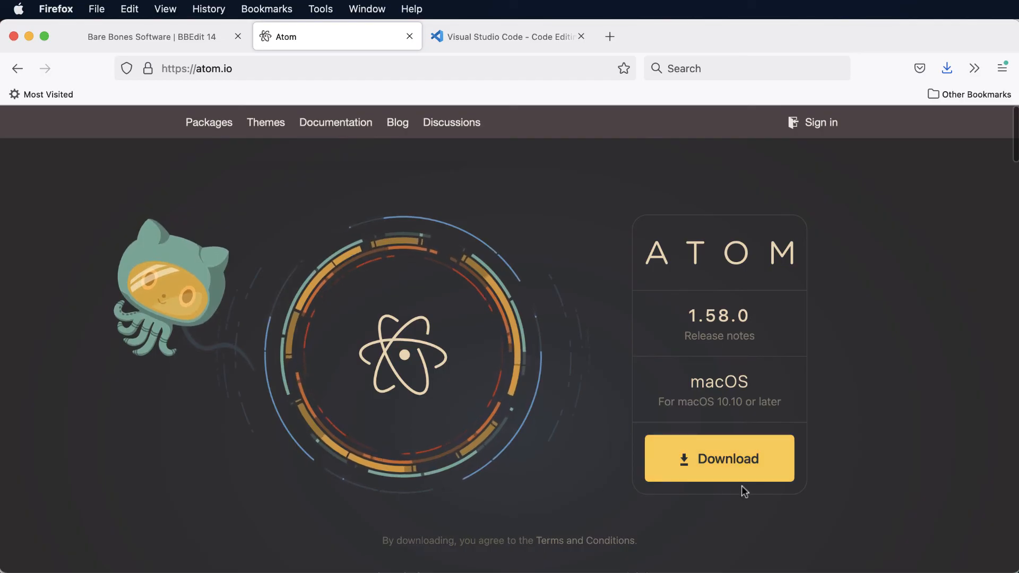
pyautogui.scroll(-6, 837, 419)
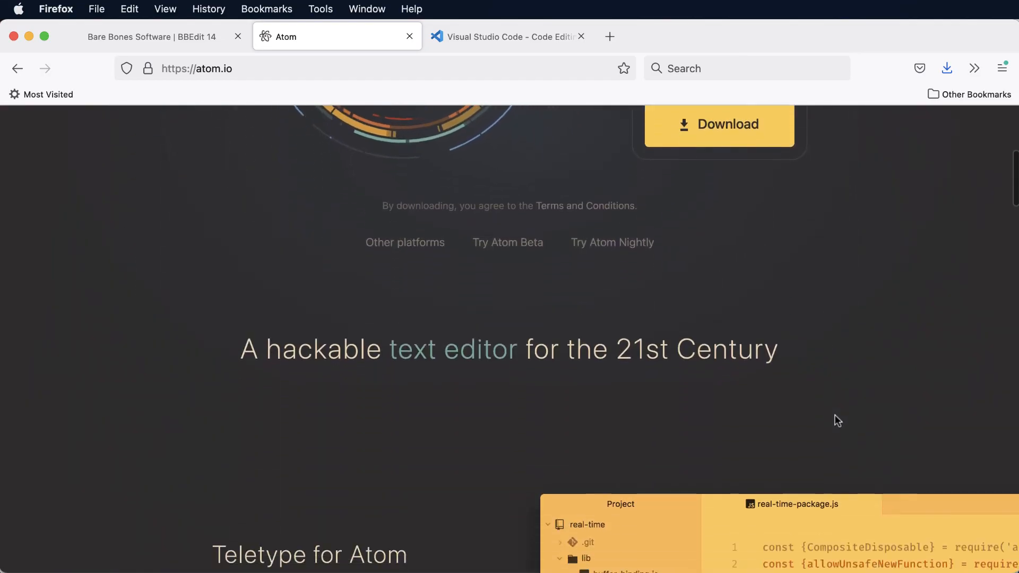
pyautogui.scroll(-5, 835, 415)
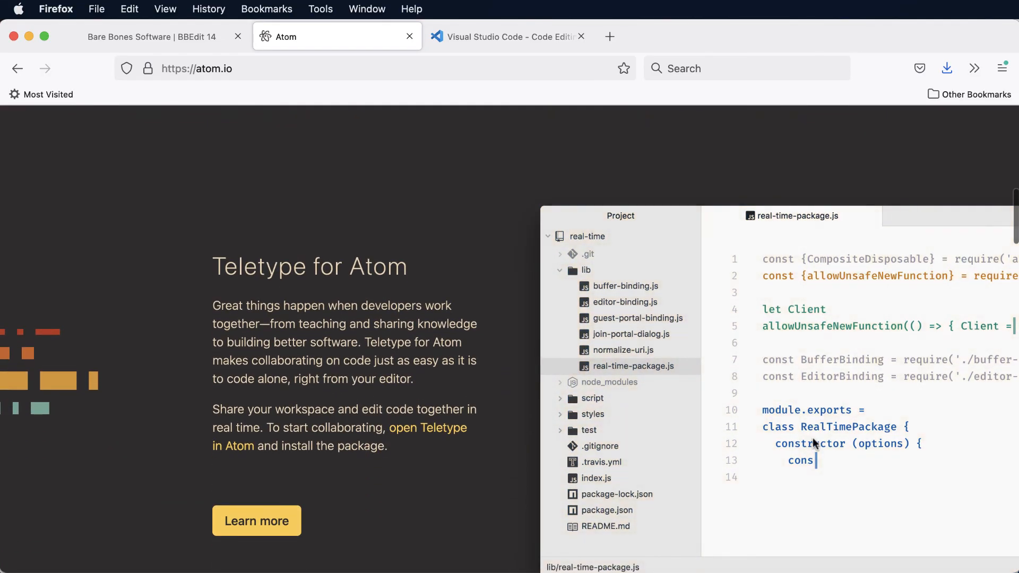
pyautogui.scroll(-3, 812, 437)
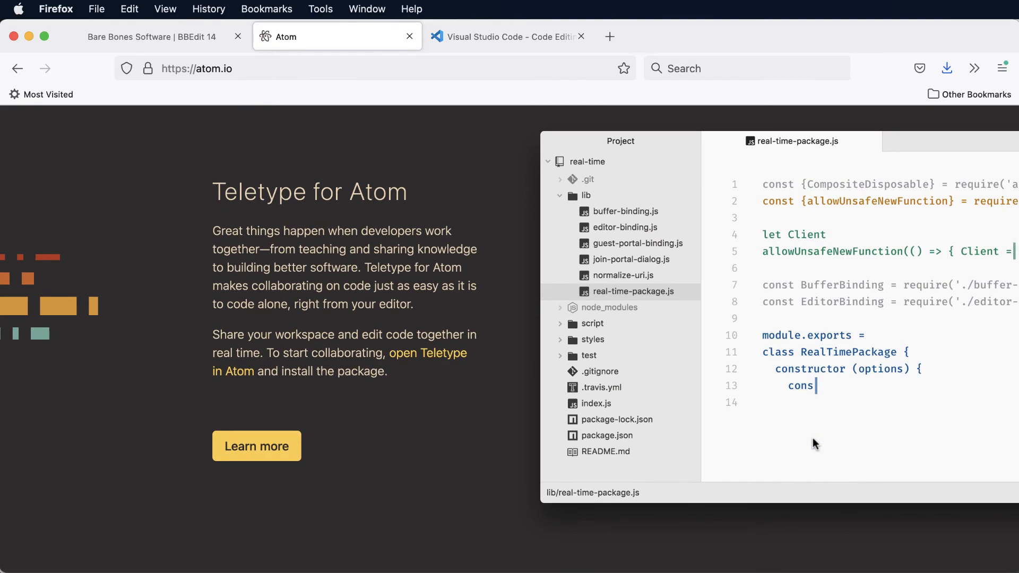
pyautogui.scroll(14, 812, 437)
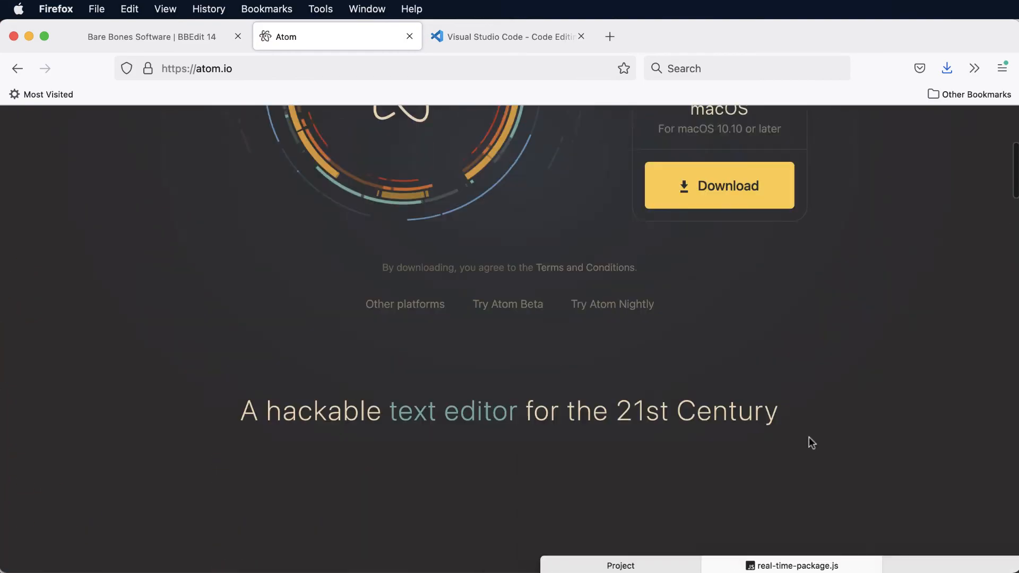
# View the Visual Studio Code website, look through its feature sections, and return to the Mac download area.
pyautogui.click(482, 32)
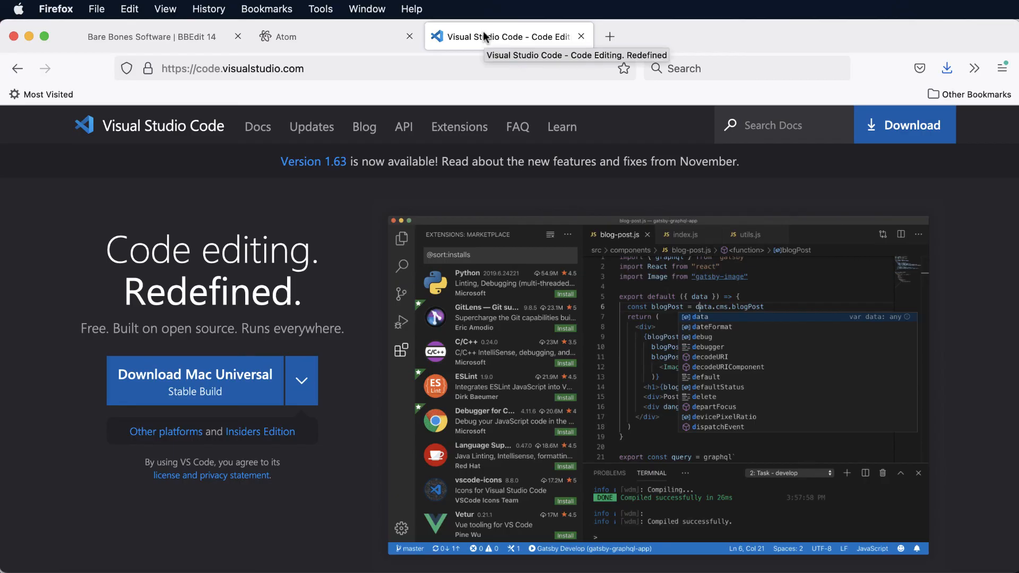
pyautogui.scroll(-5, 488, 242)
pyautogui.scroll(-6, 480, 253)
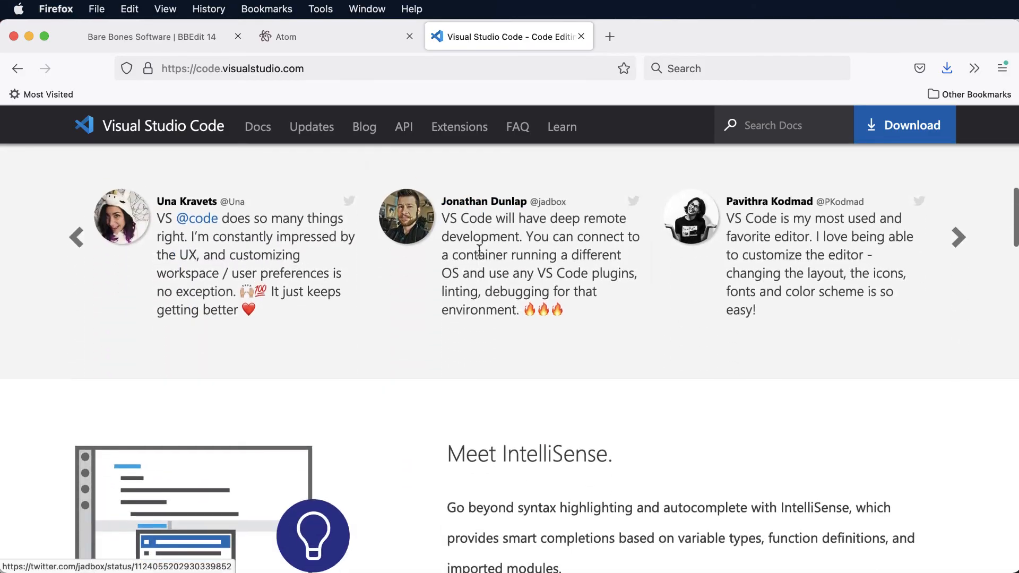
pyautogui.scroll(1, 480, 254)
pyautogui.scroll(5, 480, 254)
pyautogui.scroll(5, 480, 254)
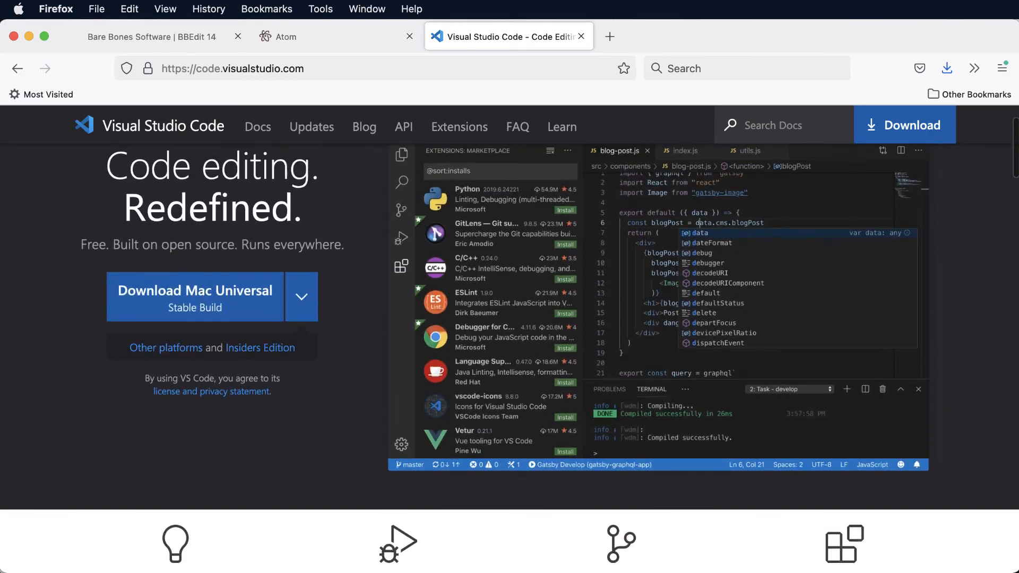